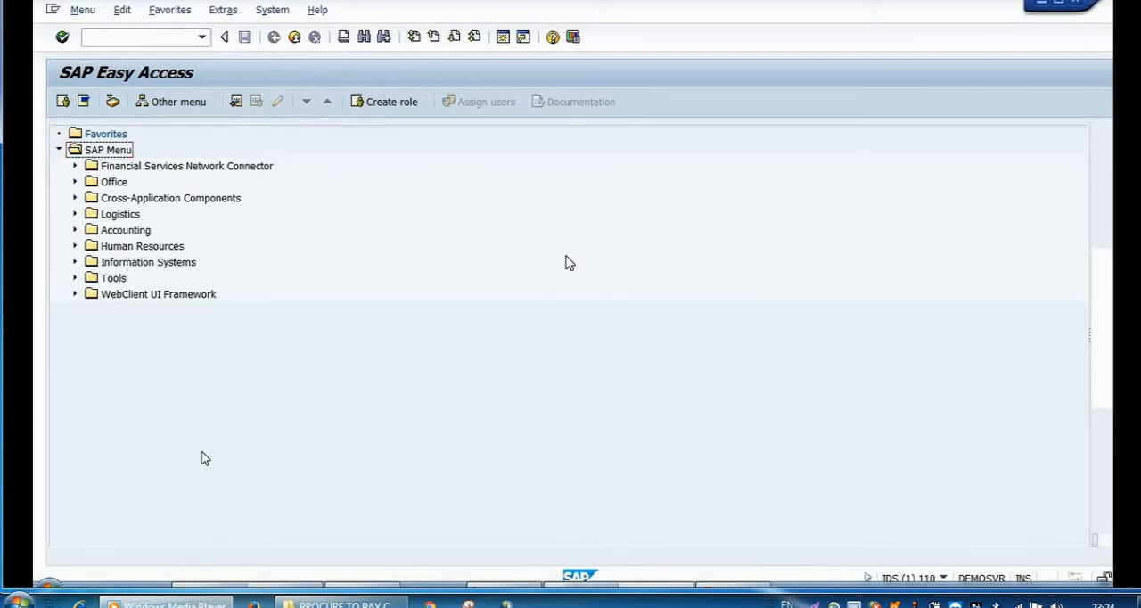
# Step: Expand Logistics, Materials Management, Purchasing and Purchase Requisition in the SAP Menu and select the ME51N - Create entry
pyautogui.click(75, 215)
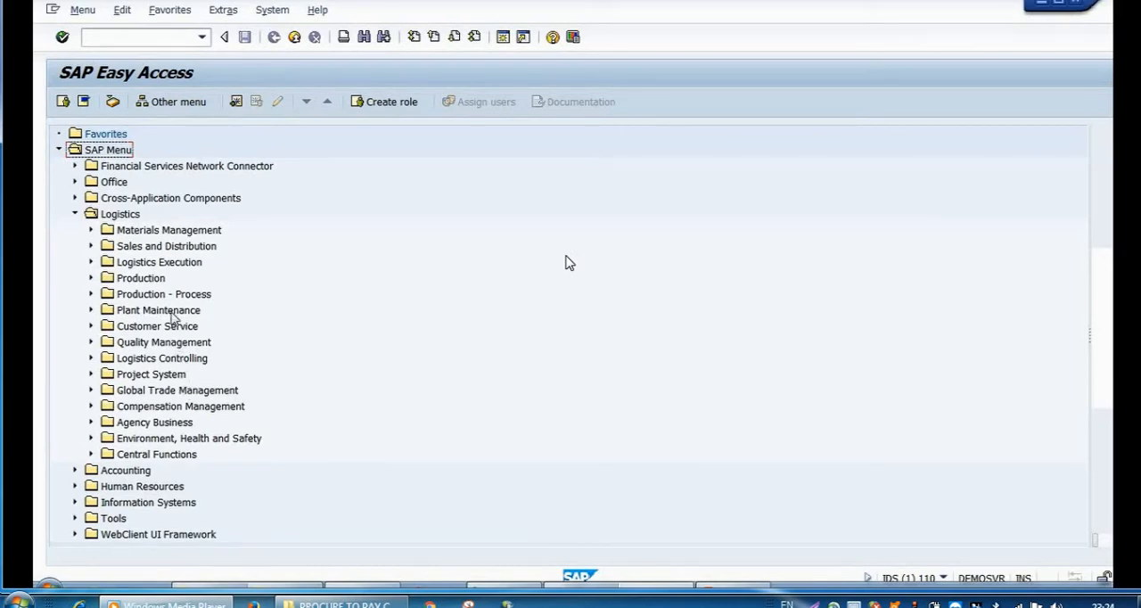
pyautogui.click(91, 231)
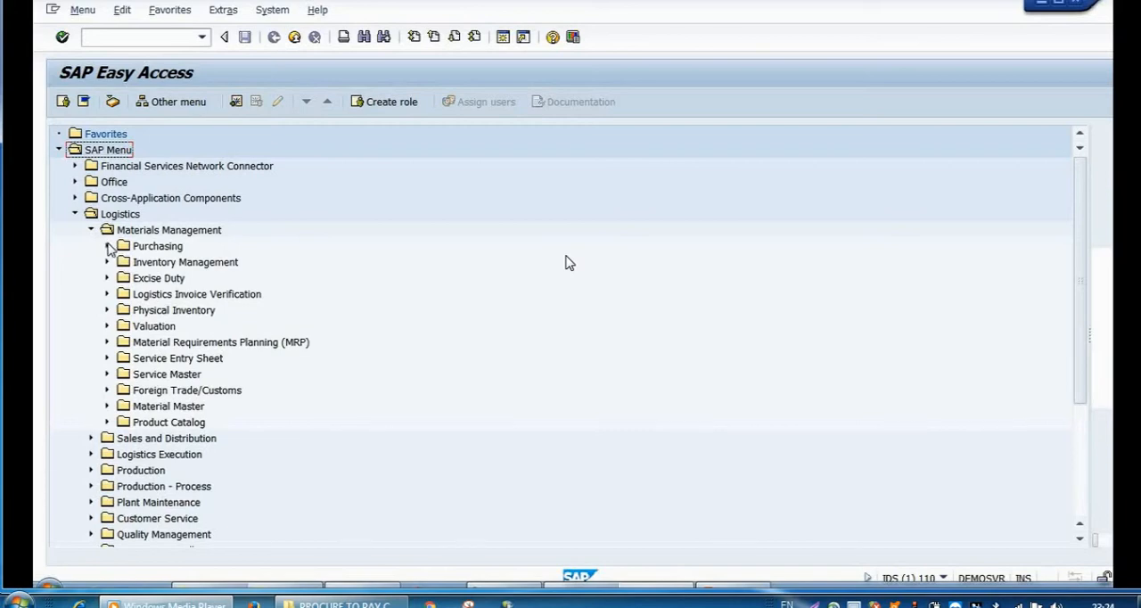
pyautogui.click(108, 247)
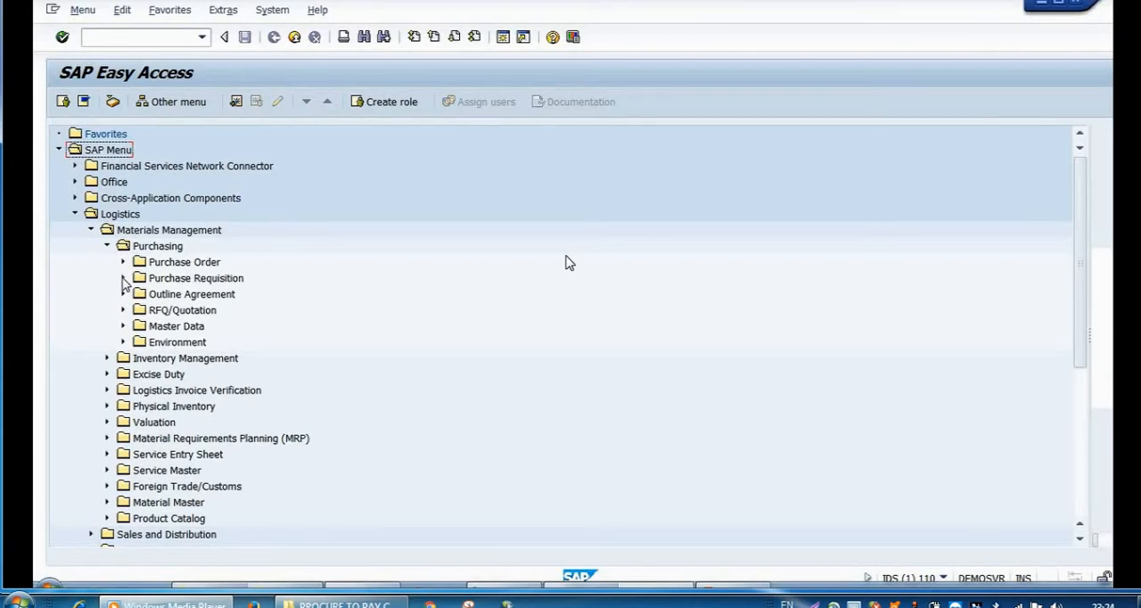
pyautogui.click(124, 278)
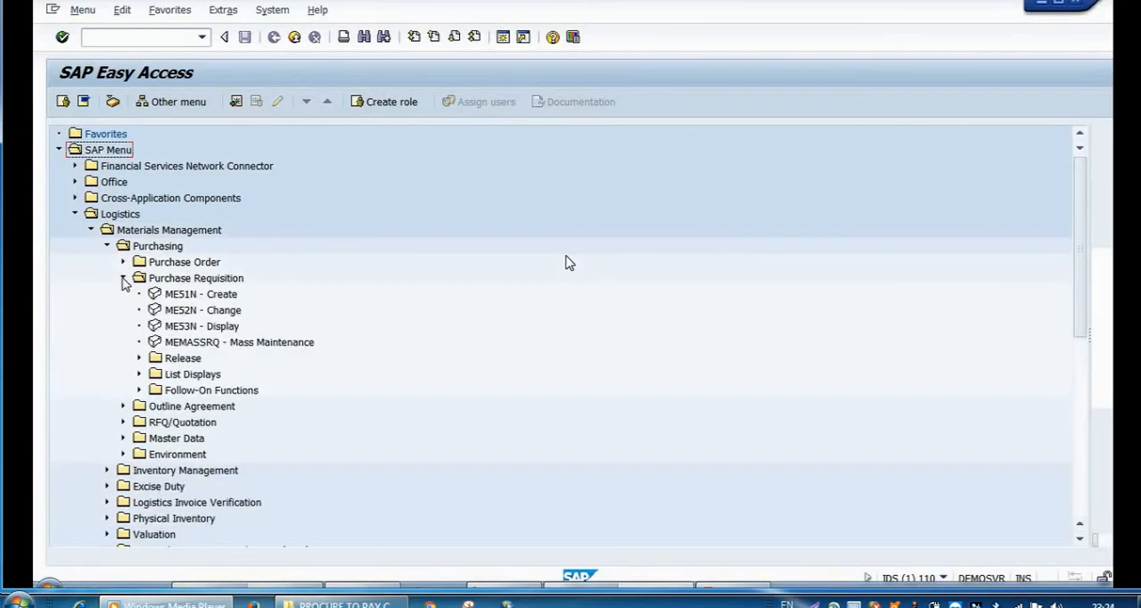
pyautogui.click(179, 300)
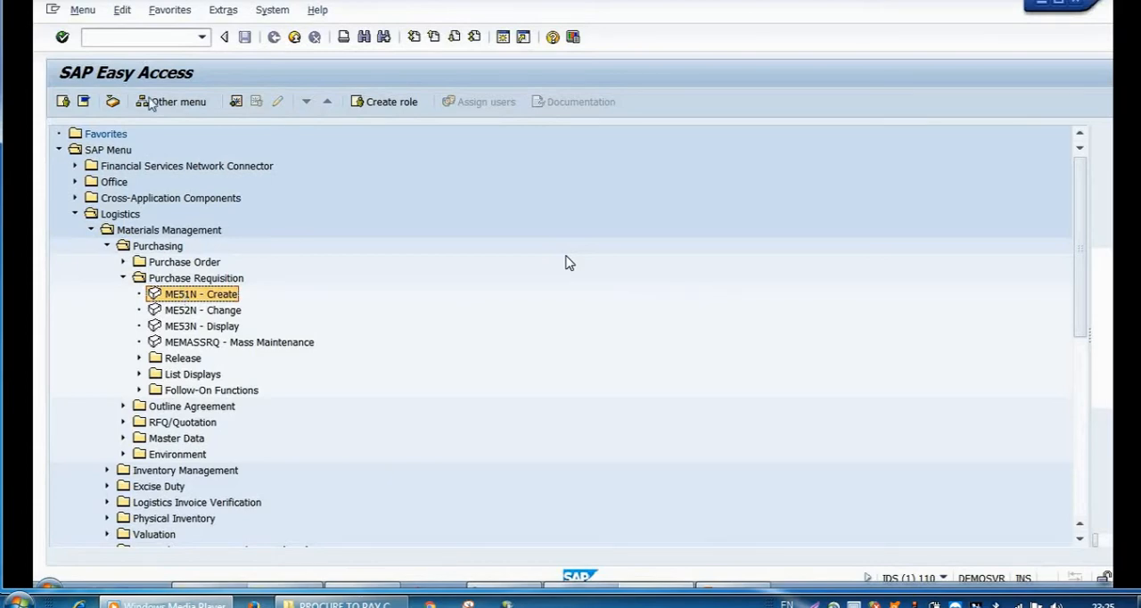
# Step: Run transaction ME51N to start a new purchase requisition and look at its header texts
pyautogui.click(142, 38)
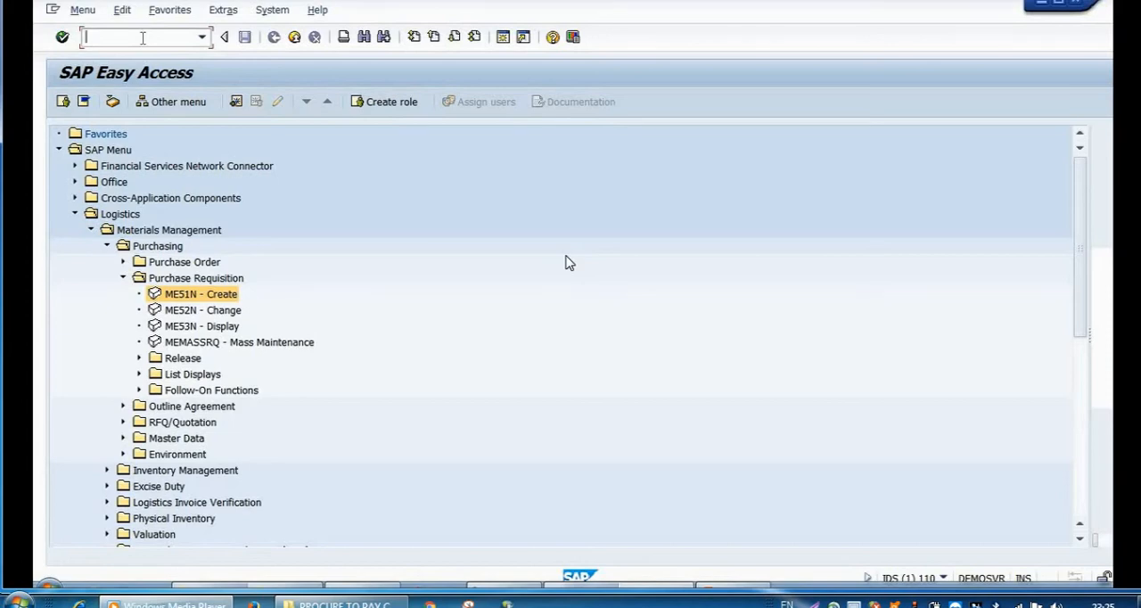
pyautogui.write('ME51N')
pyautogui.click(63, 37)
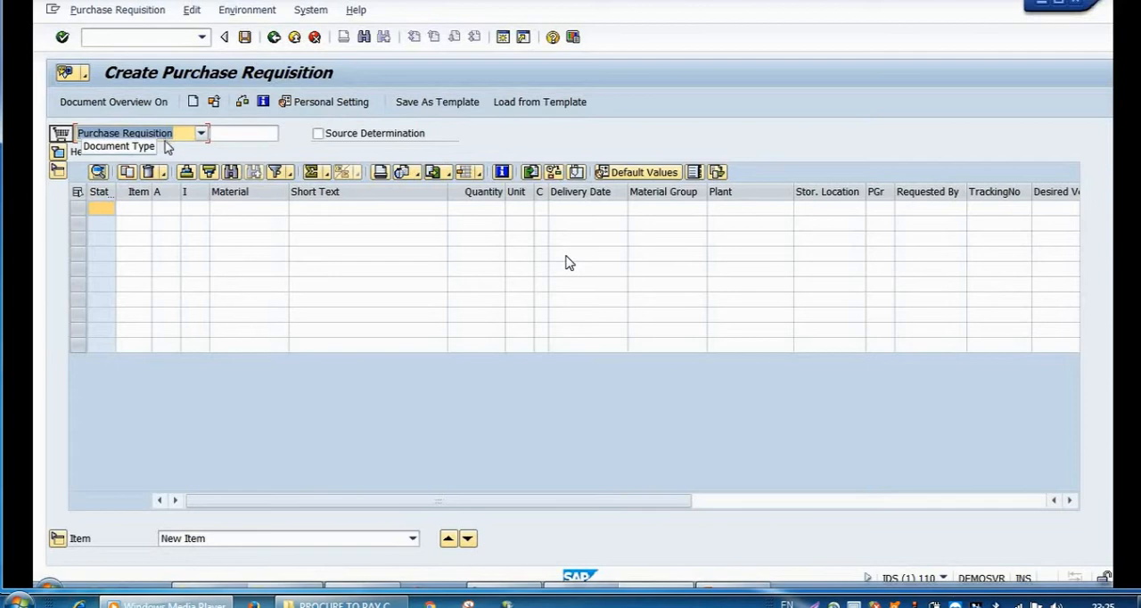
pyautogui.click(59, 152)
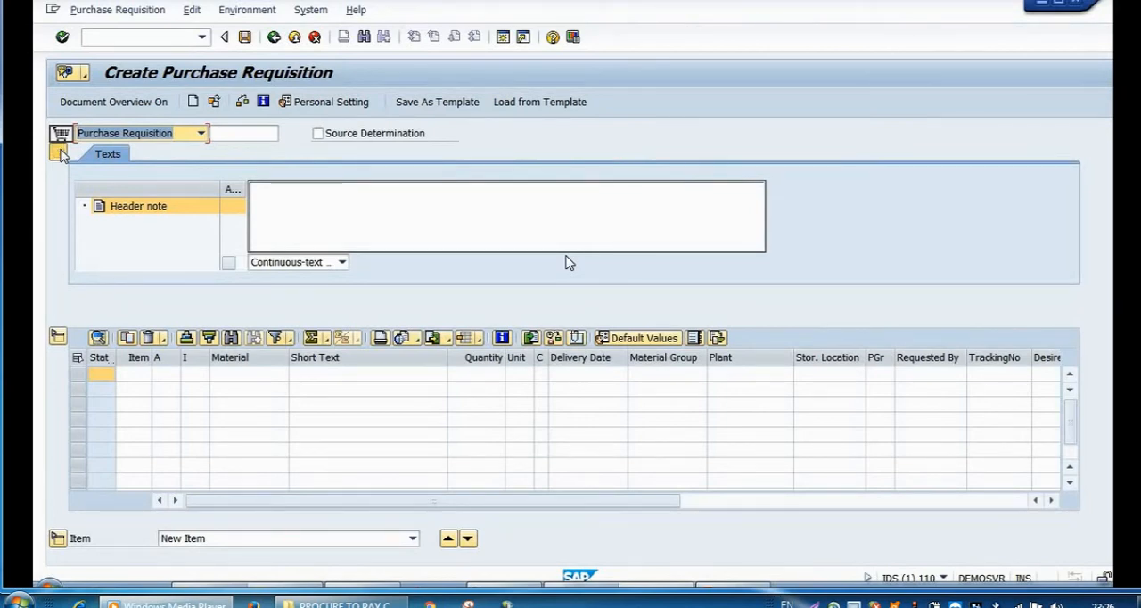
pyautogui.click(59, 154)
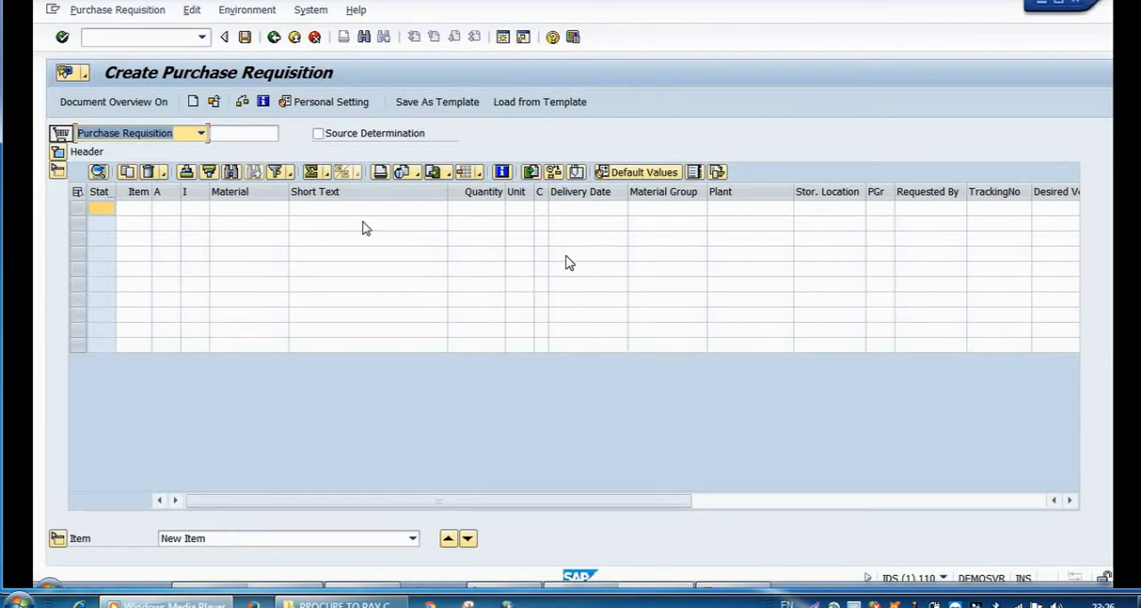
pyautogui.click(278, 210)
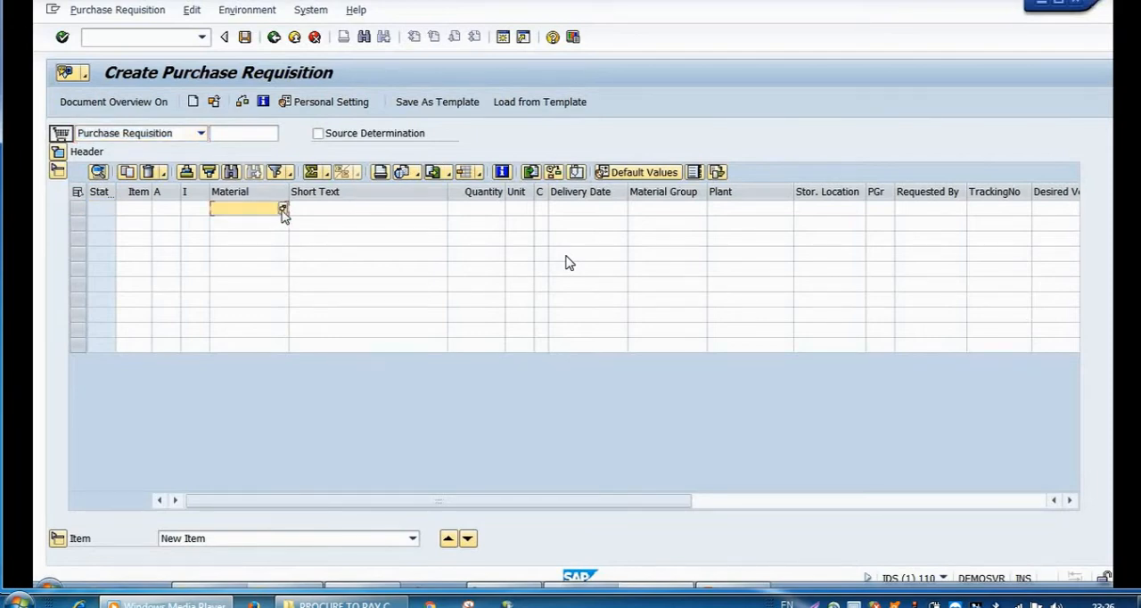
pyautogui.click(282, 209)
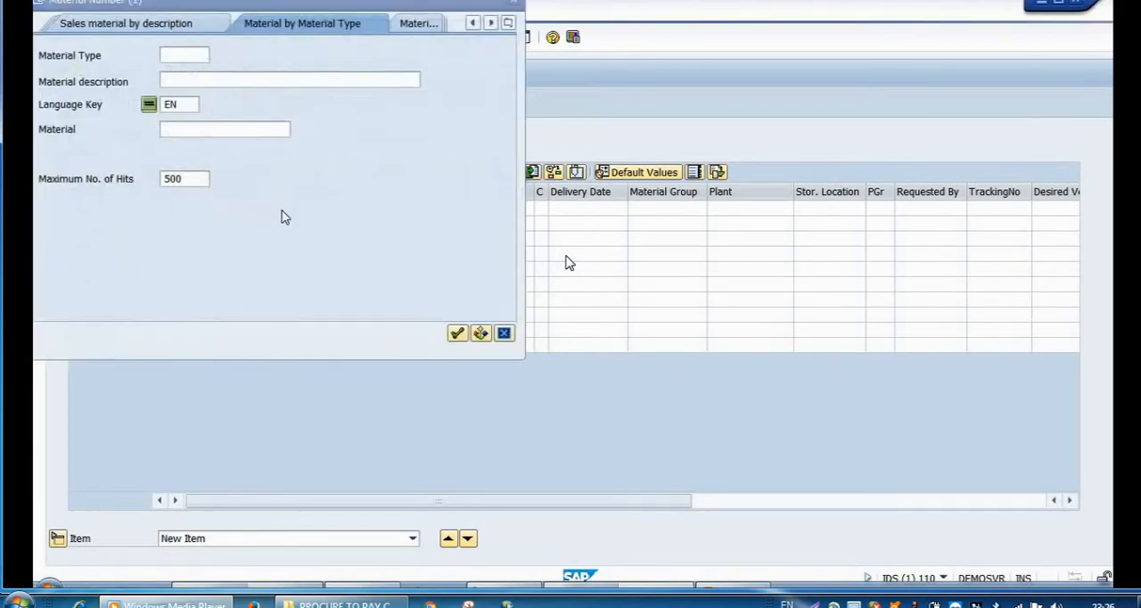
pyautogui.write('RMT')
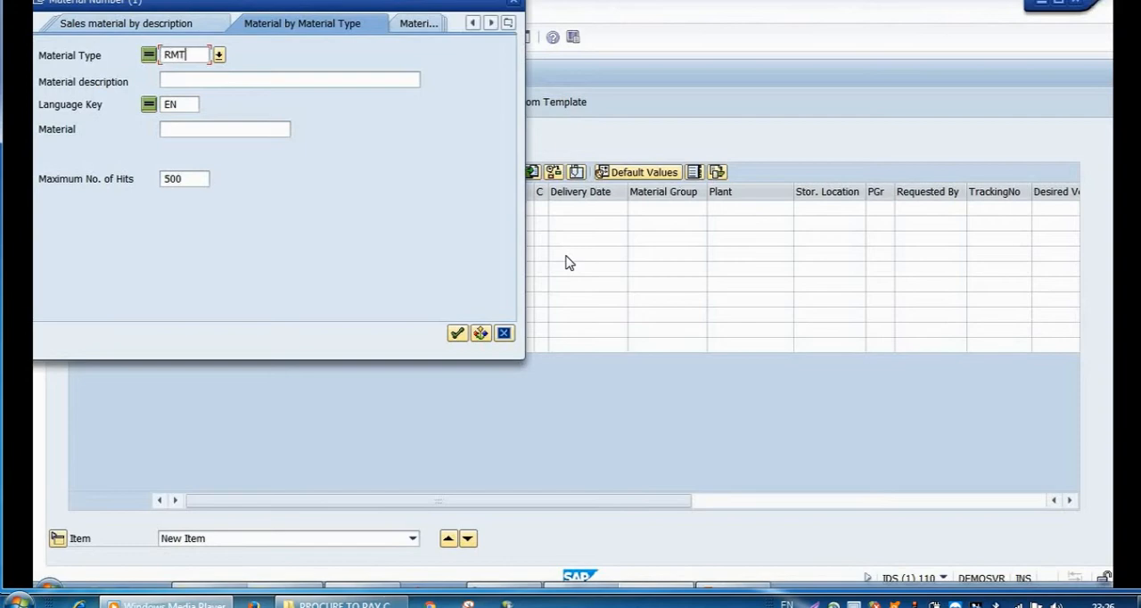
pyautogui.write('P')
pyautogui.click(454, 335)
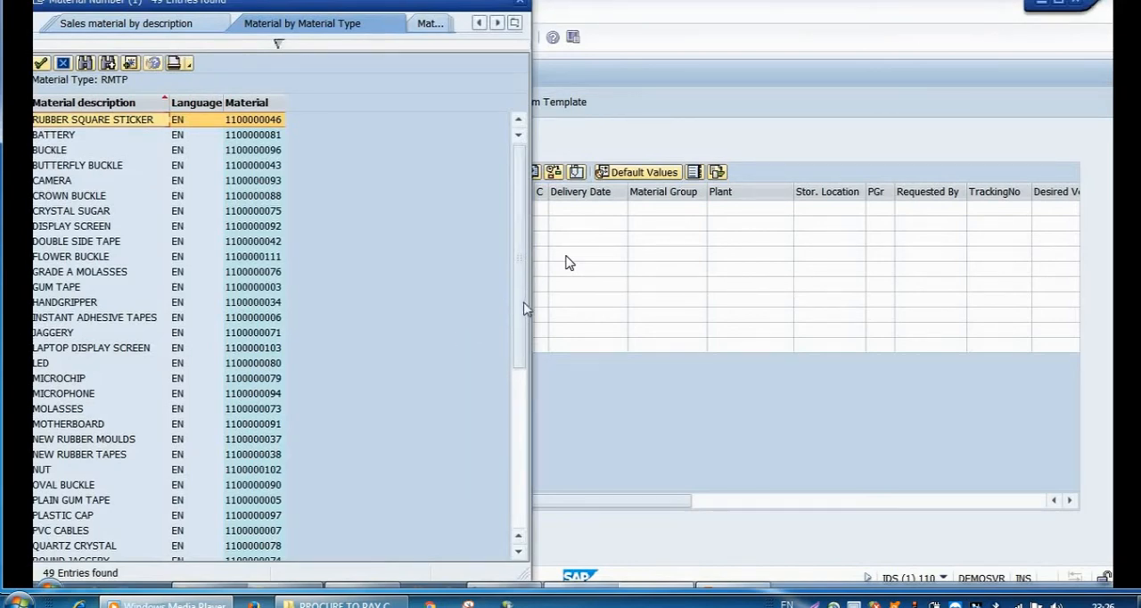
pyautogui.moveTo(524, 309); pyautogui.dragTo(524, 356)
pyautogui.click(524, 450)
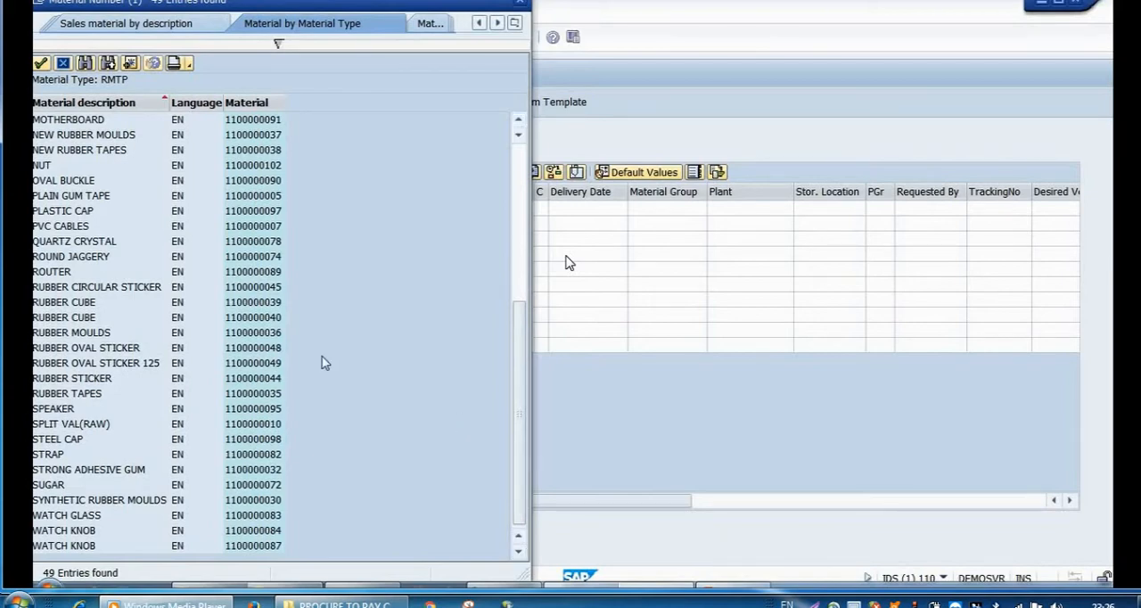
pyautogui.click(177, 290)
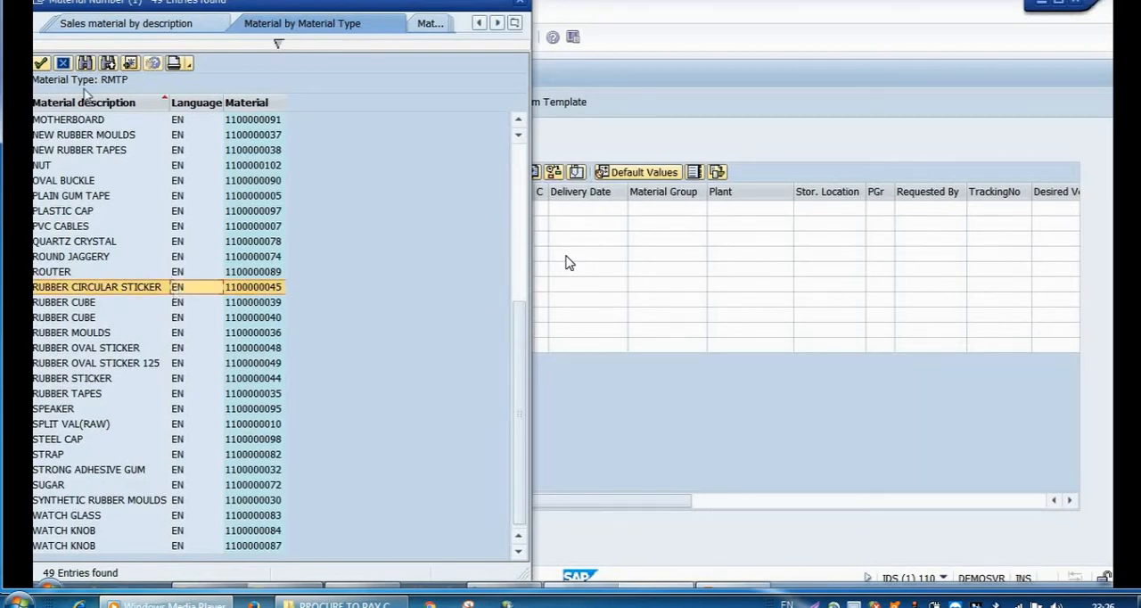
pyautogui.click(41, 64)
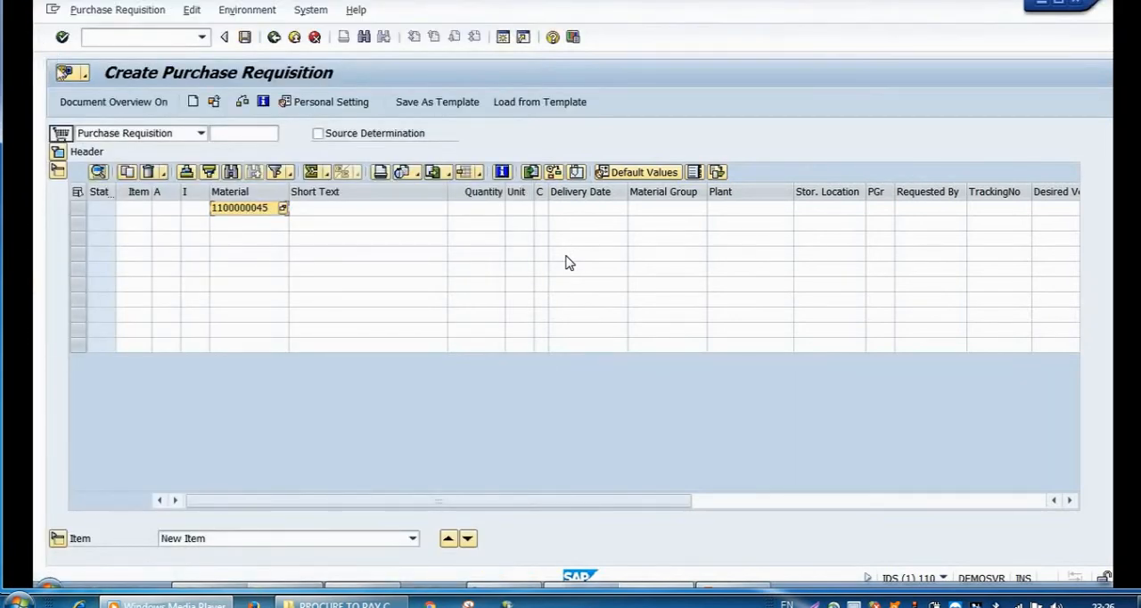
# Step: Set the first item's quantity to 1000 and its plant to TPP1
pyautogui.click(456, 213)
pyautogui.write('1')
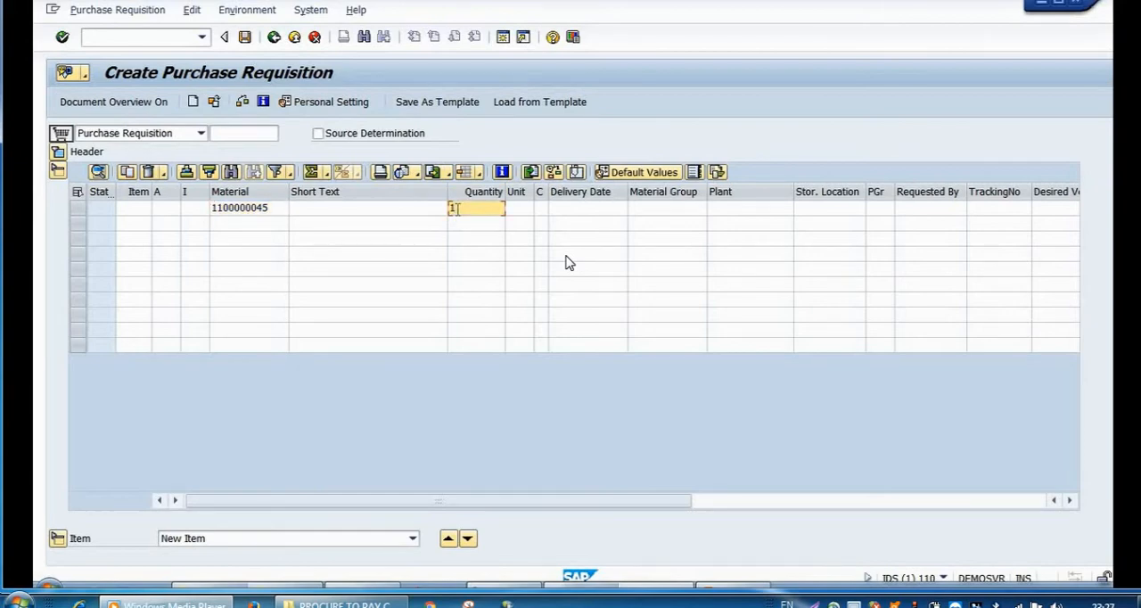
pyautogui.write('0000')
pyautogui.press('BackSpace')
pyautogui.click(723, 218)
pyautogui.write('T')
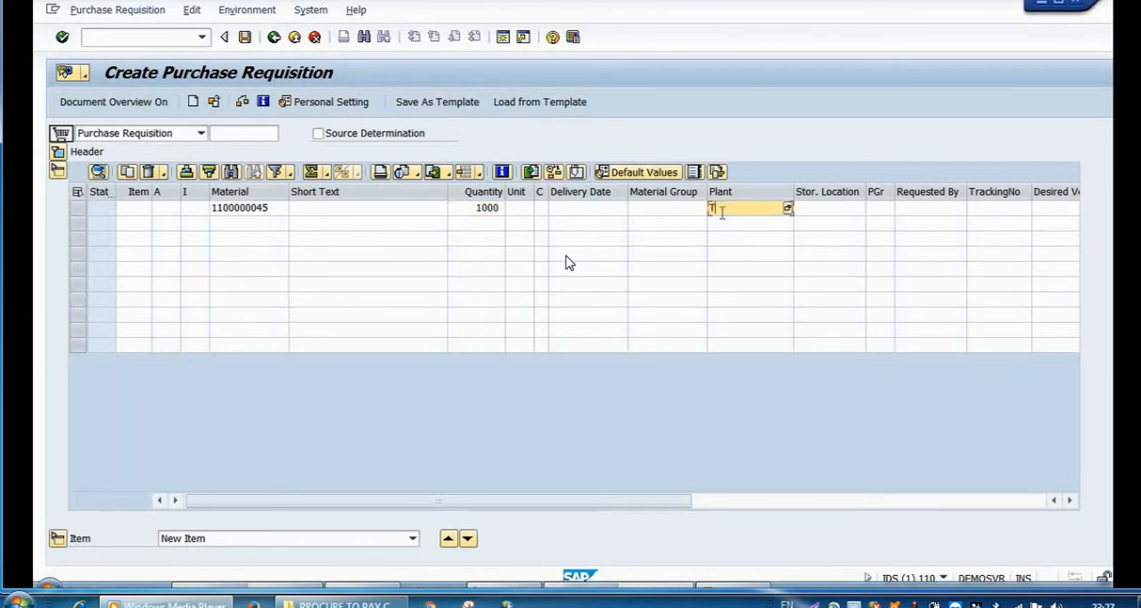
pyautogui.write('PP1')
# Step: Check the purchase requisition for errors and save it
pyautogui.click(242, 103)
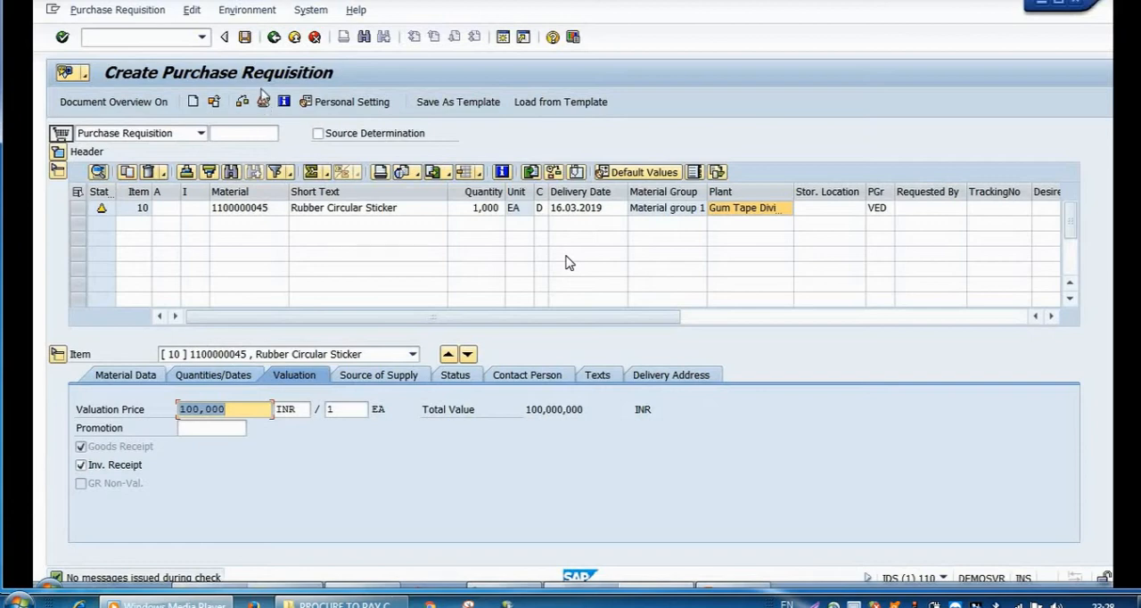
pyautogui.click(246, 39)
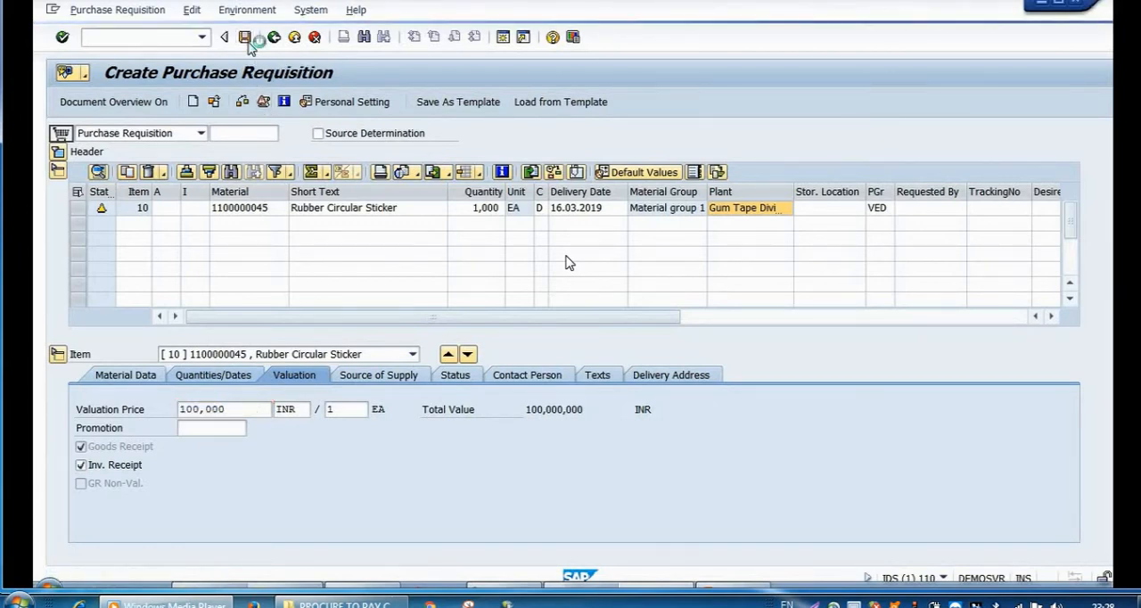
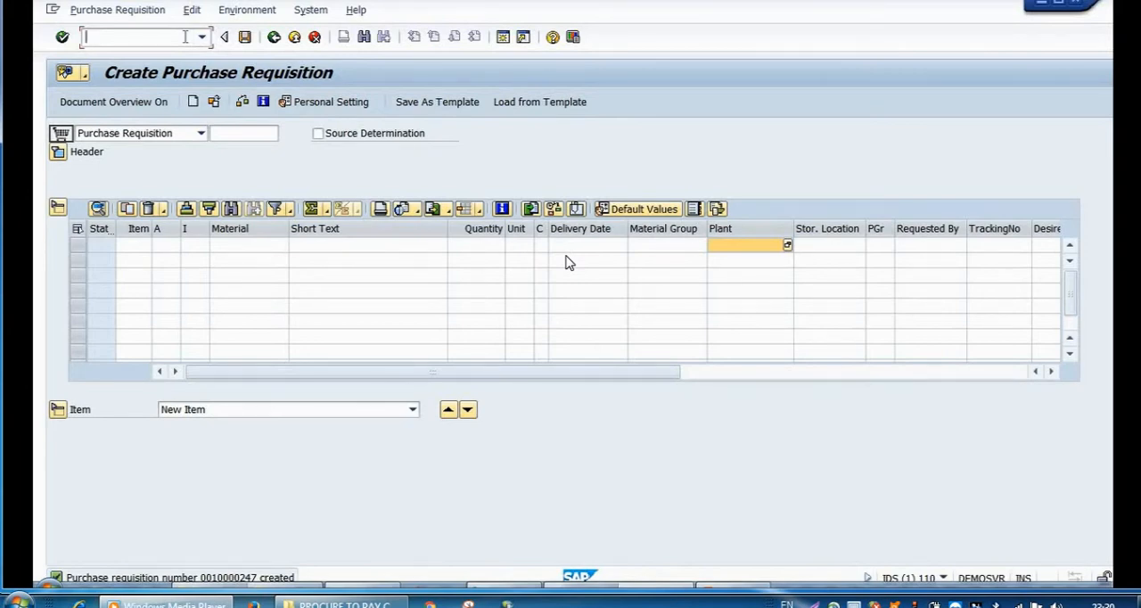
# Step: Leave the purchase requisition screen, collapse its menu folder and expand RFQ/Quotation down to the Request for Quotation transactions
pyautogui.write('/N')
pyautogui.click(62, 38)
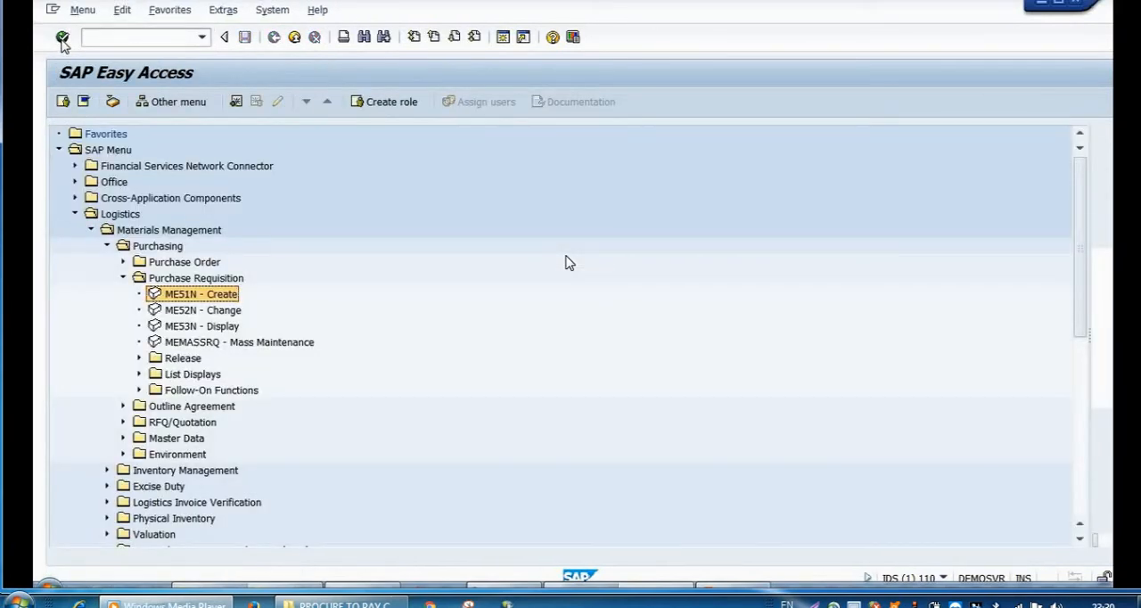
pyautogui.click(124, 279)
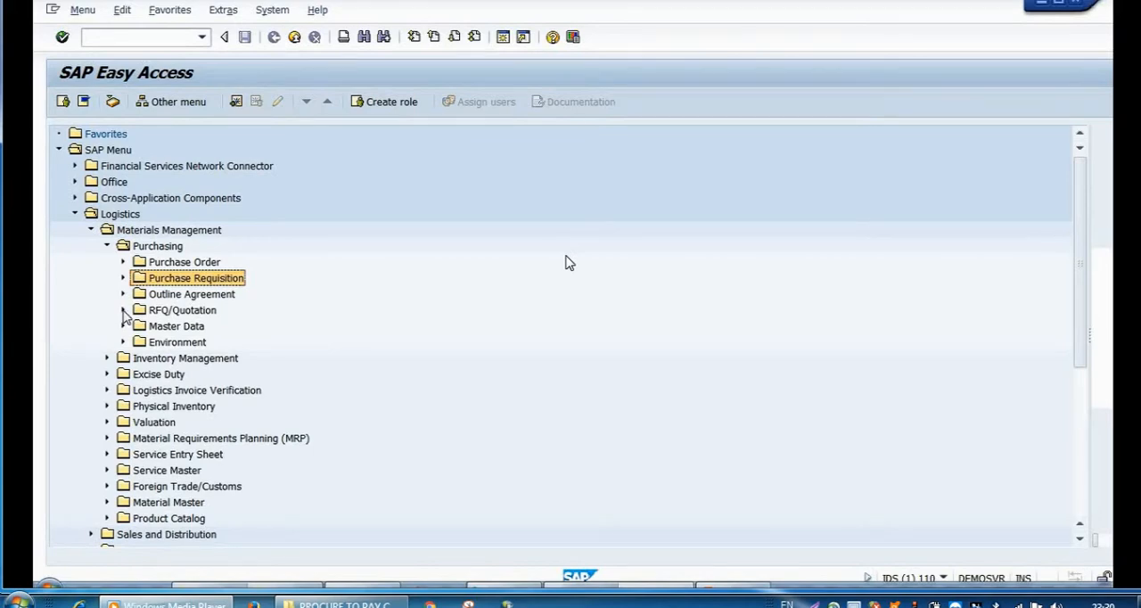
pyautogui.click(124, 311)
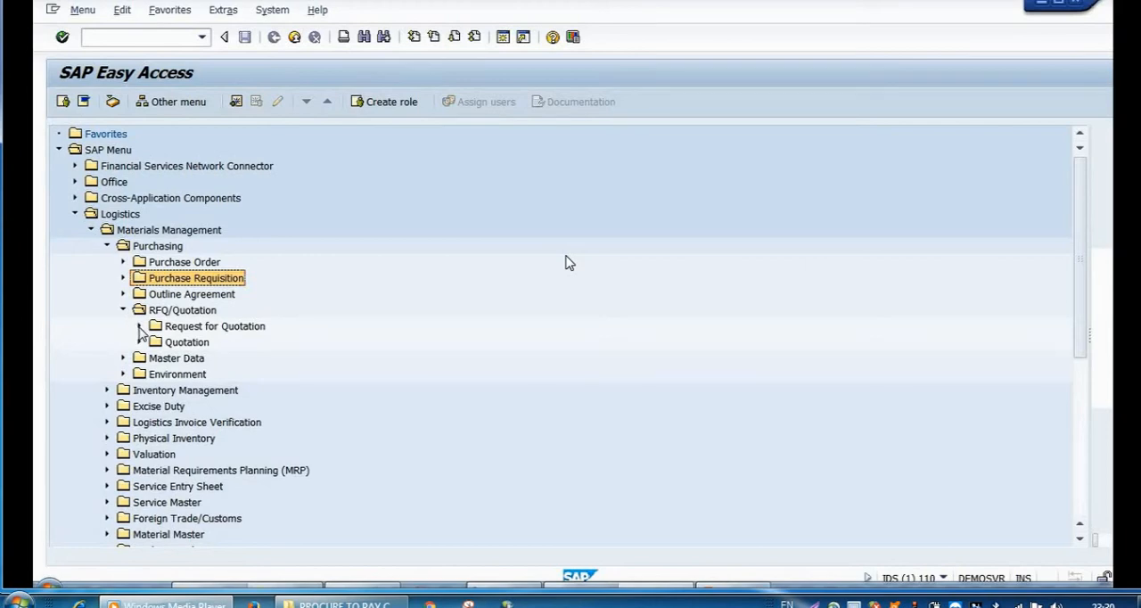
pyautogui.click(140, 327)
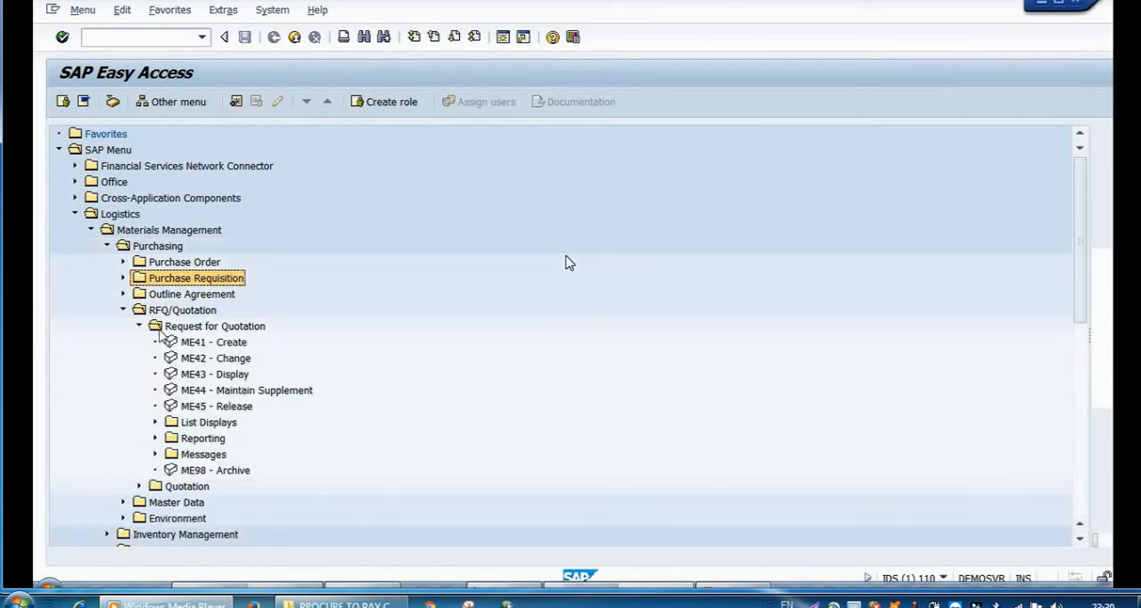
# Step: Run transaction ME41 to start a new request for quotation
pyautogui.click(203, 344)
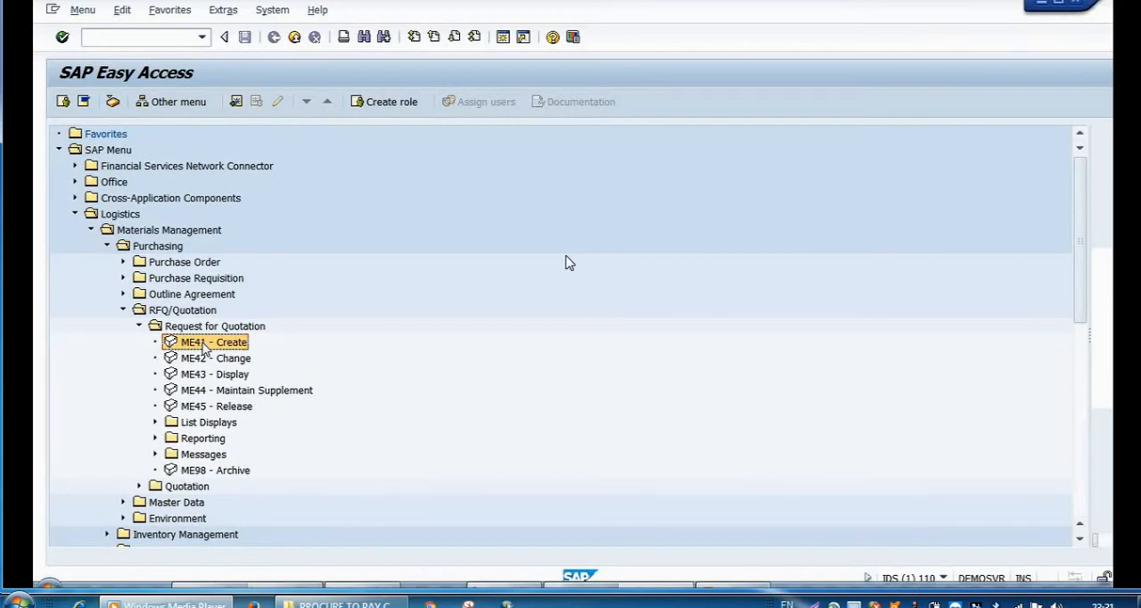
pyautogui.write('ME41')
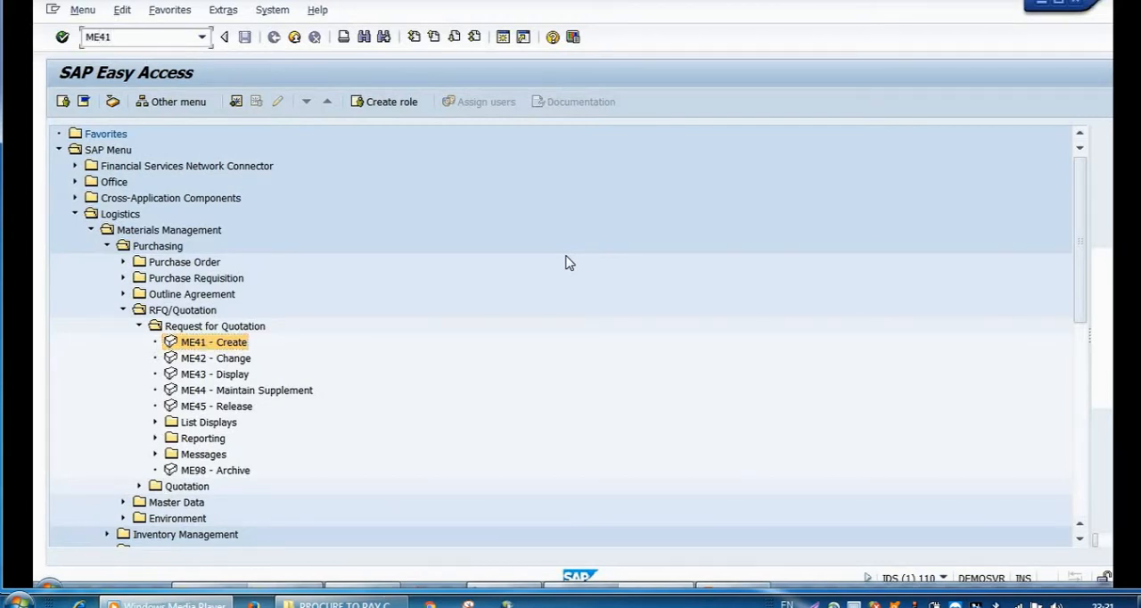
pyautogui.write('N')
pyautogui.press('BackSpace')
pyautogui.click(63, 38)
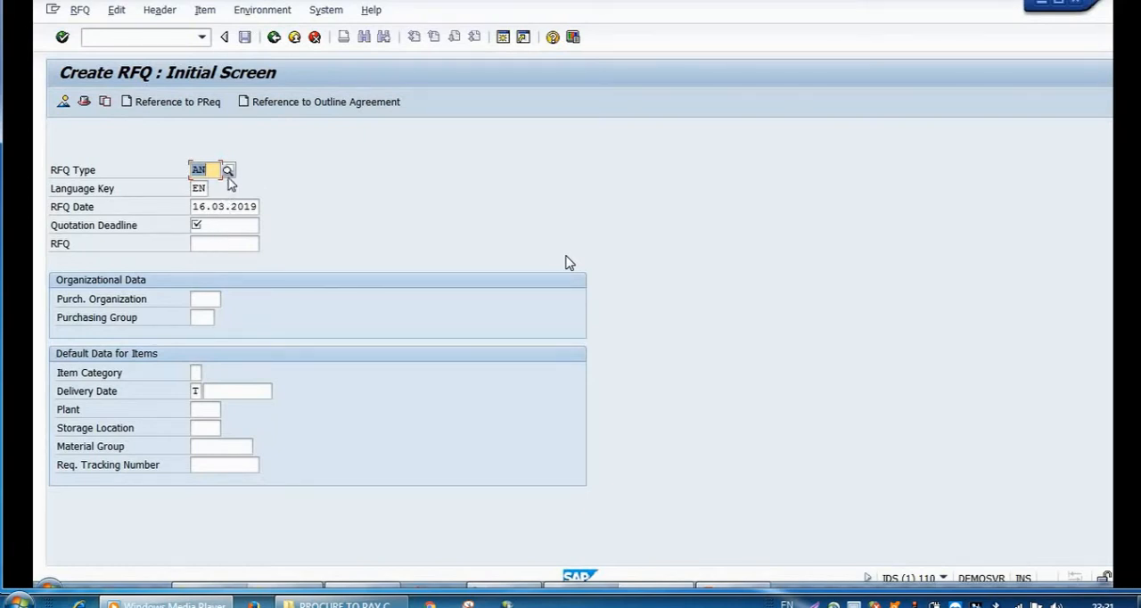
# Step: Choose RFQ type AN and language key EN from their value lists
pyautogui.click(229, 170)
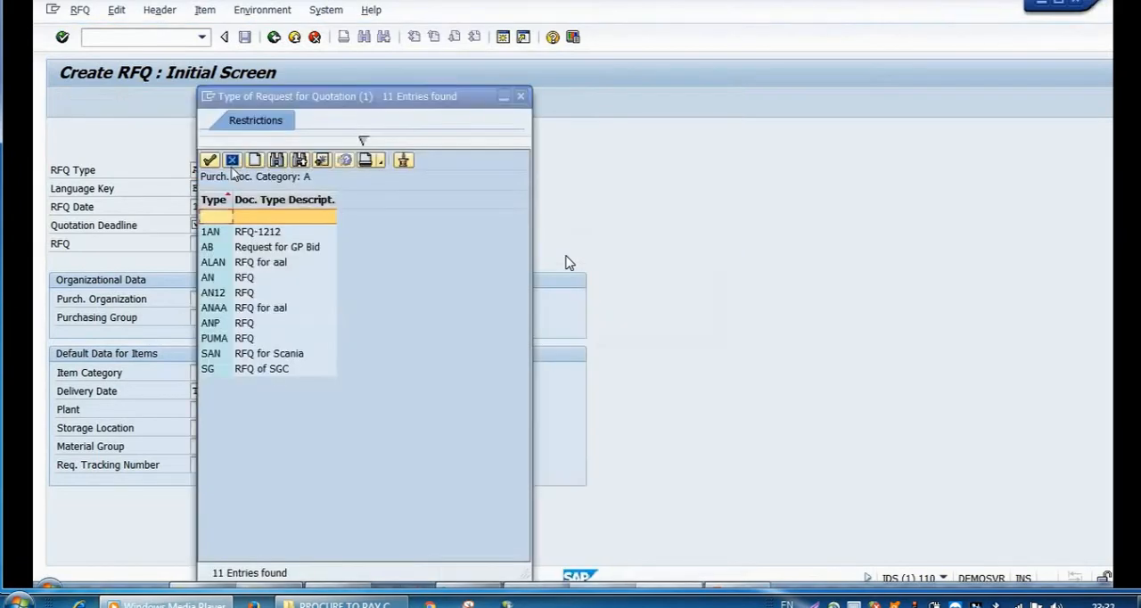
pyautogui.click(229, 279)
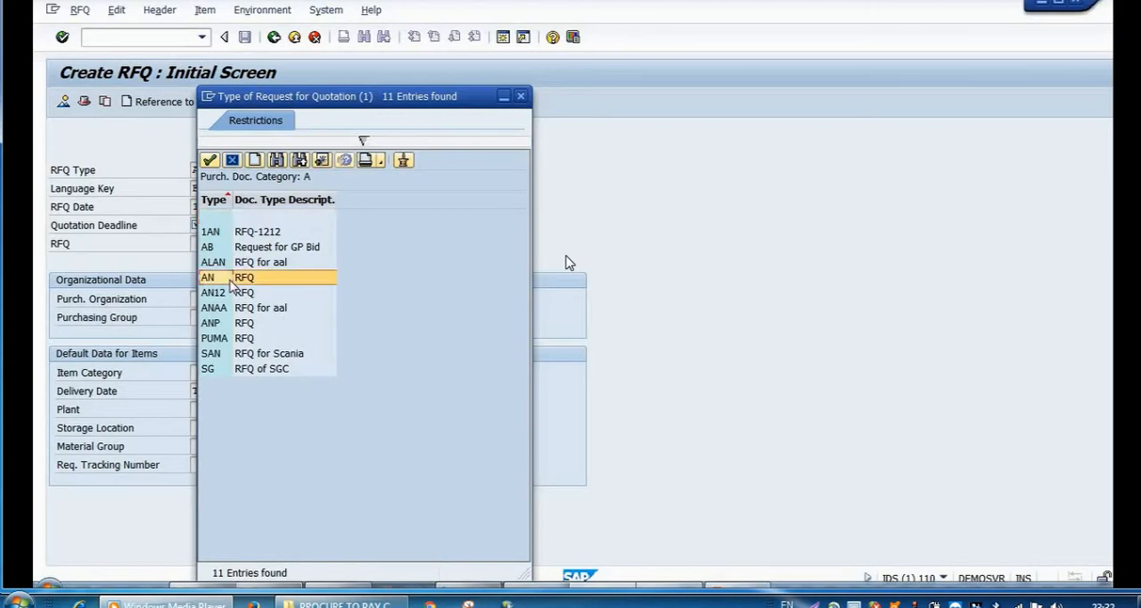
pyautogui.click(211, 160)
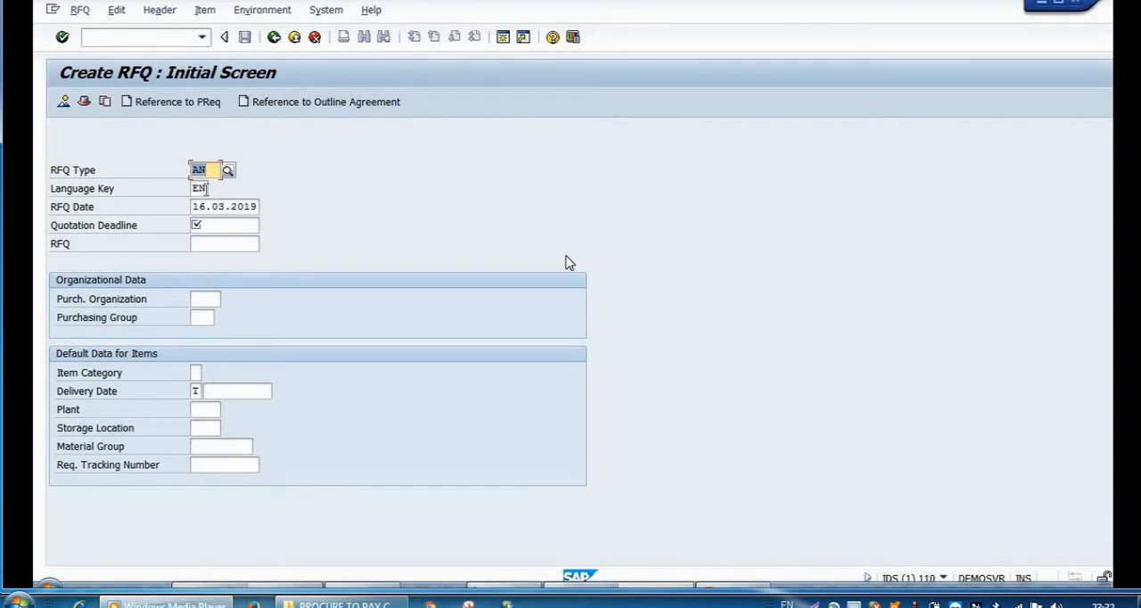
pyautogui.press('Tab')
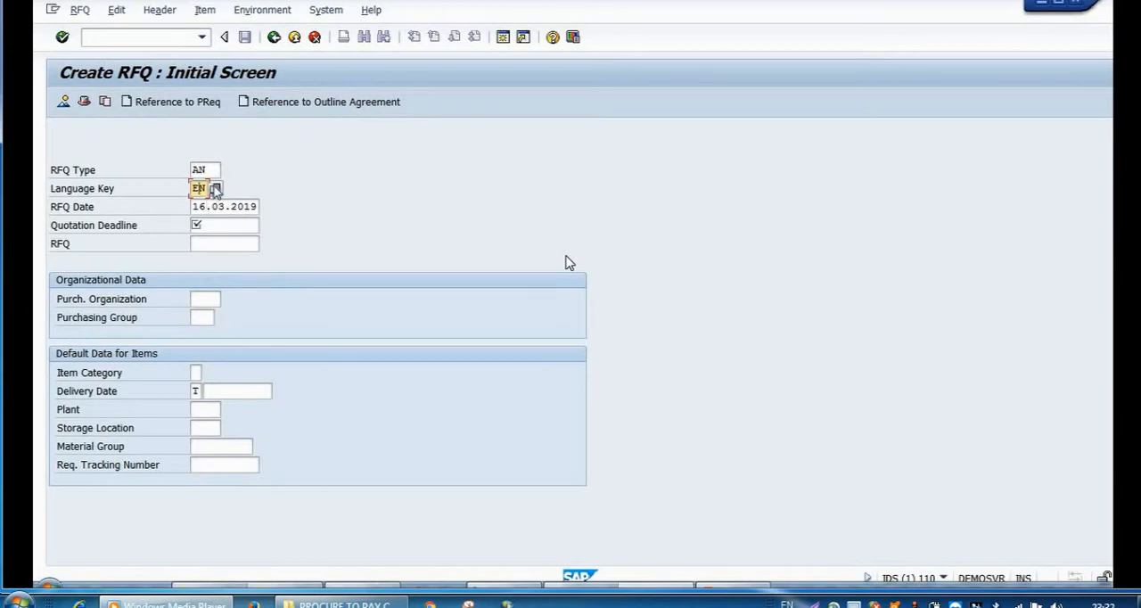
pyautogui.click(216, 190)
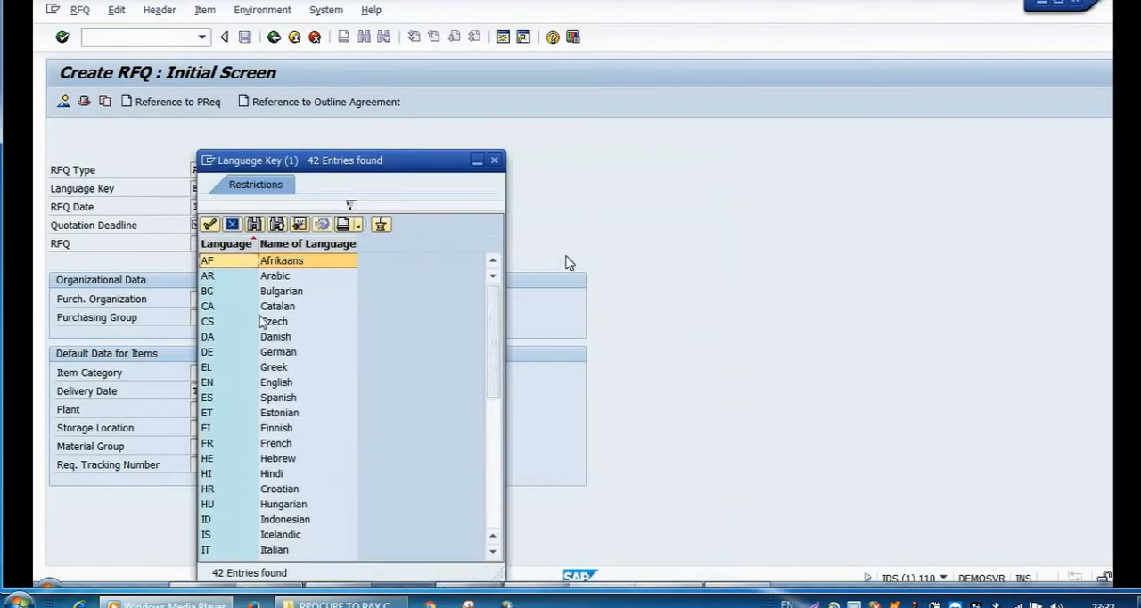
pyautogui.click(223, 383)
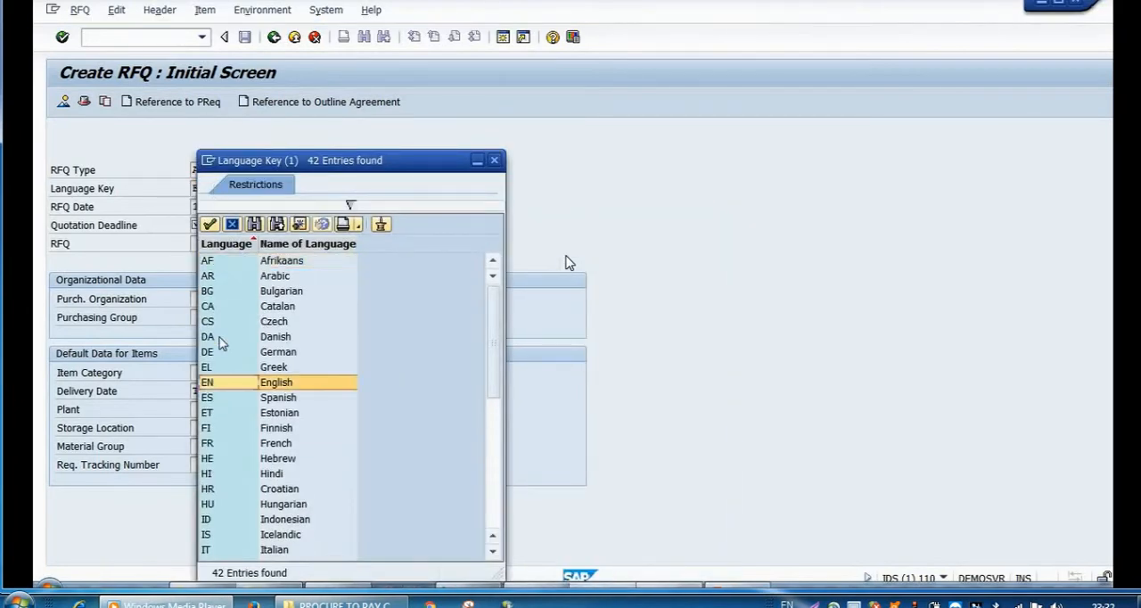
pyautogui.click(210, 224)
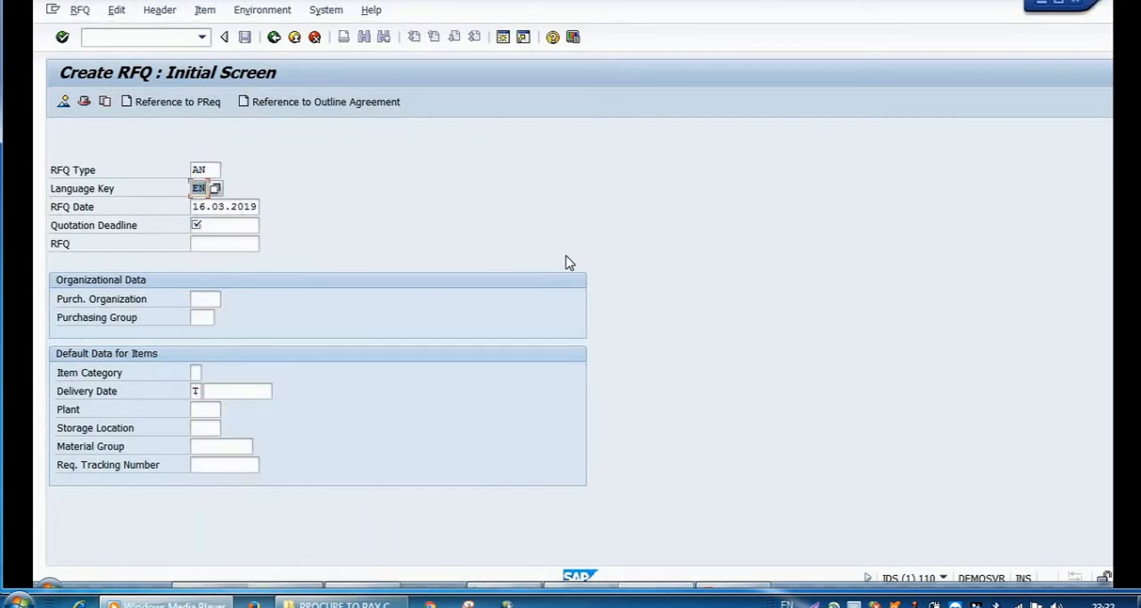
# Step: Set the RFQ's purchasing organization to PACE and its purchasing group to VED
pyautogui.click(249, 223)
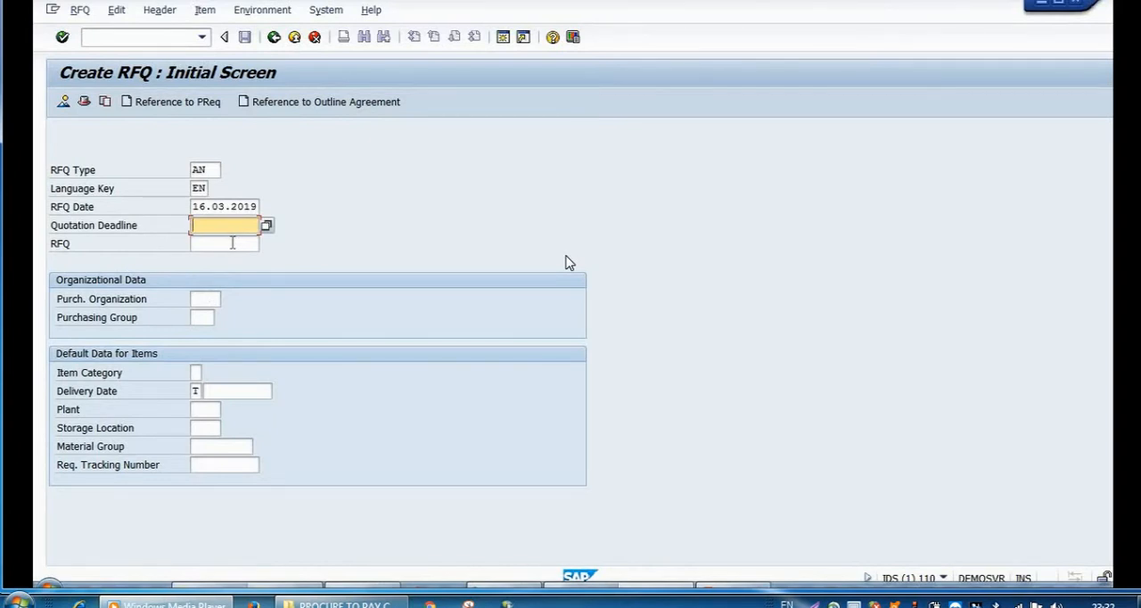
pyautogui.click(206, 300)
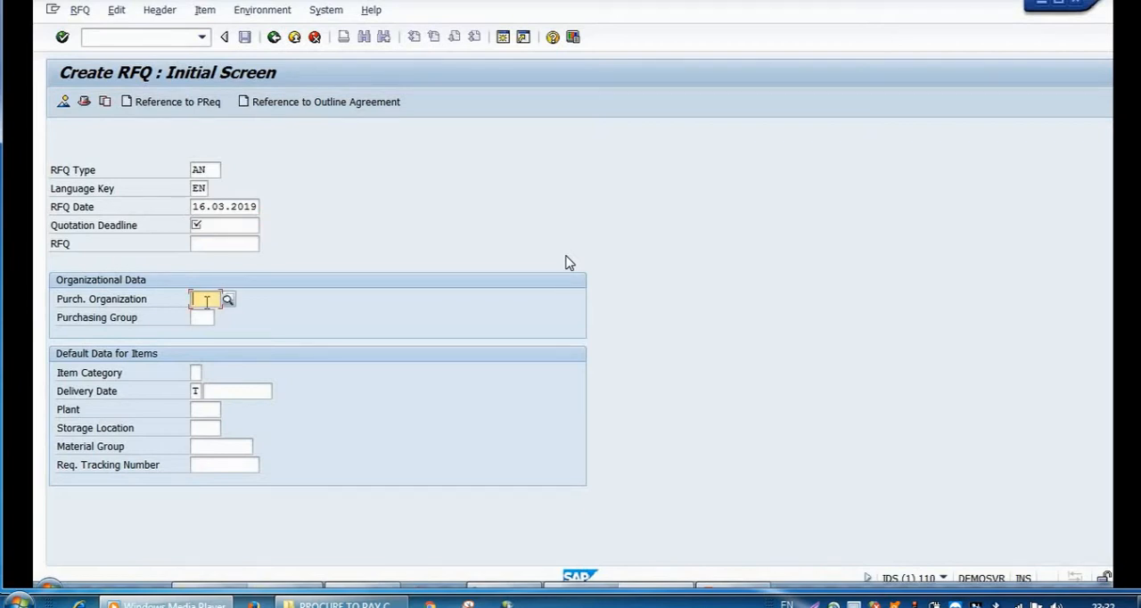
pyautogui.write('FACE')
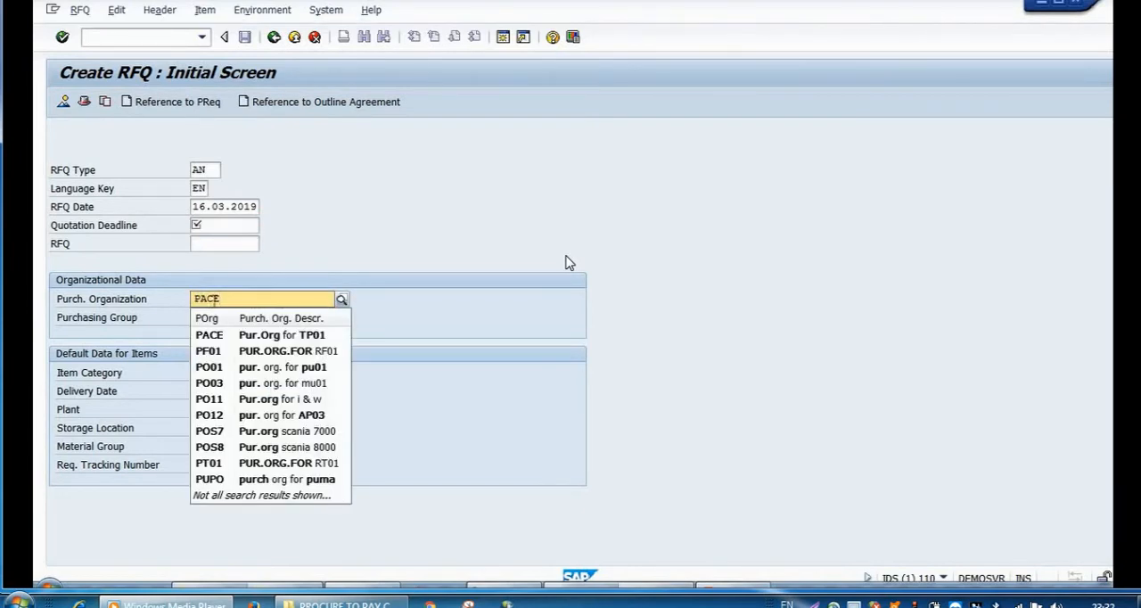
pyautogui.click(205, 336)
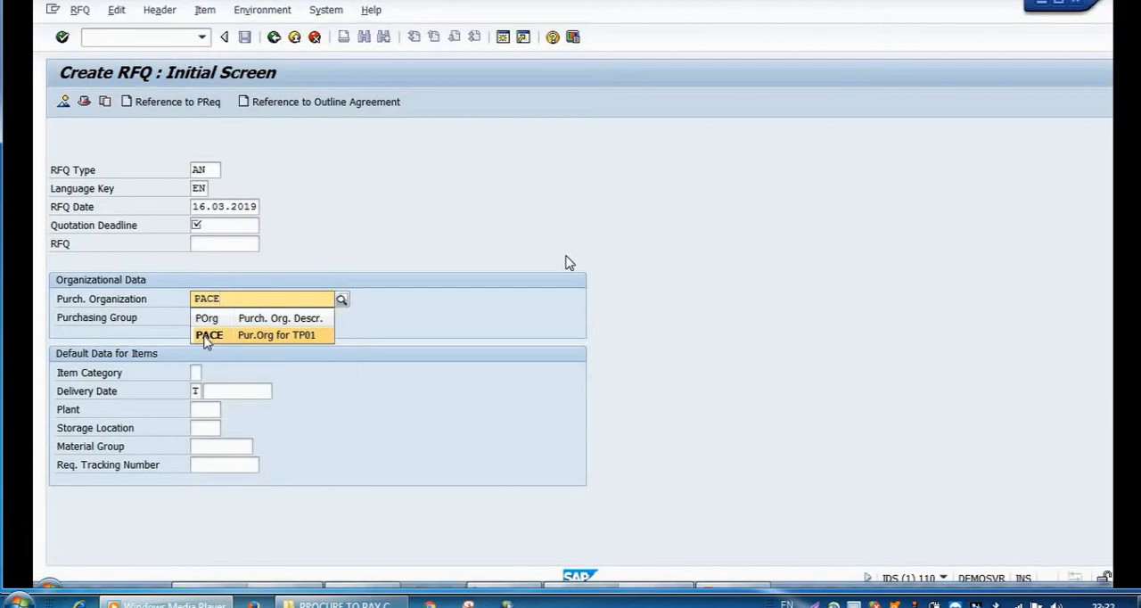
pyautogui.click(203, 317)
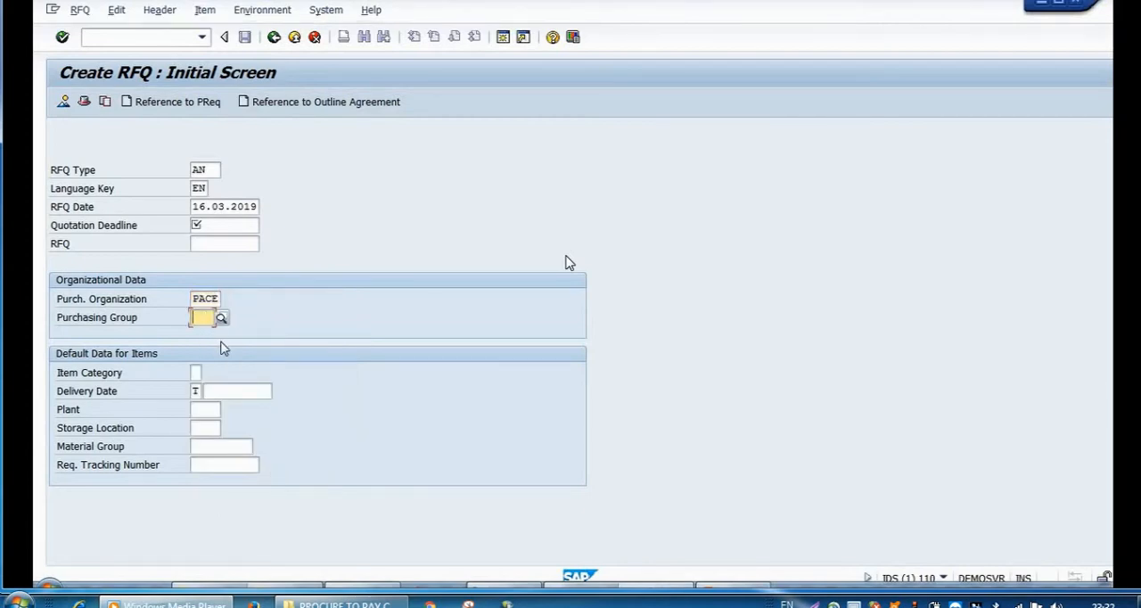
pyautogui.write('VED')
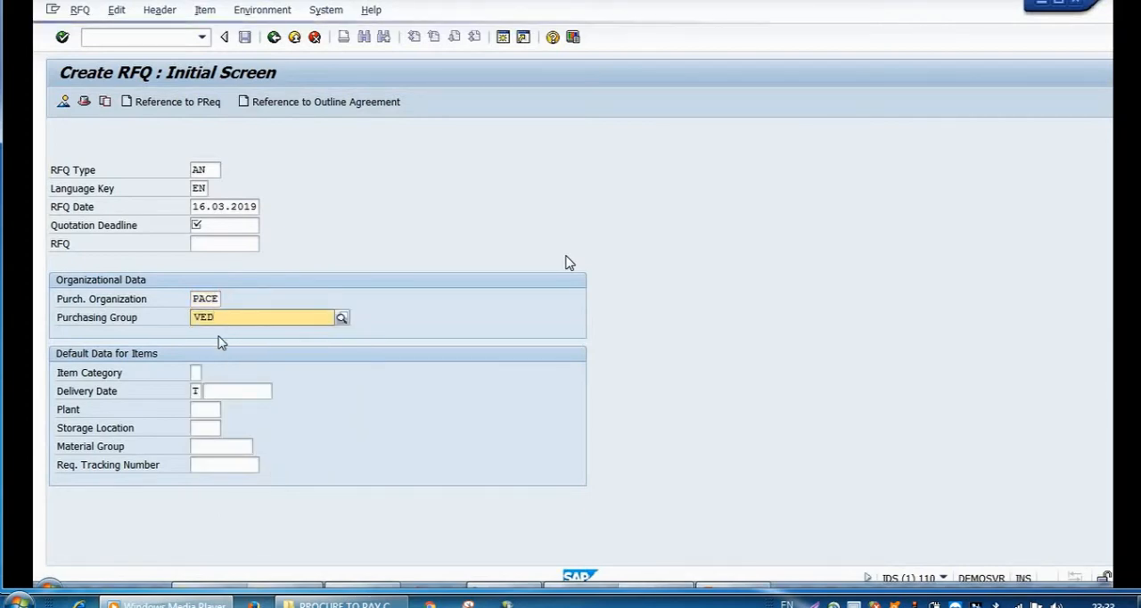
pyautogui.click(216, 353)
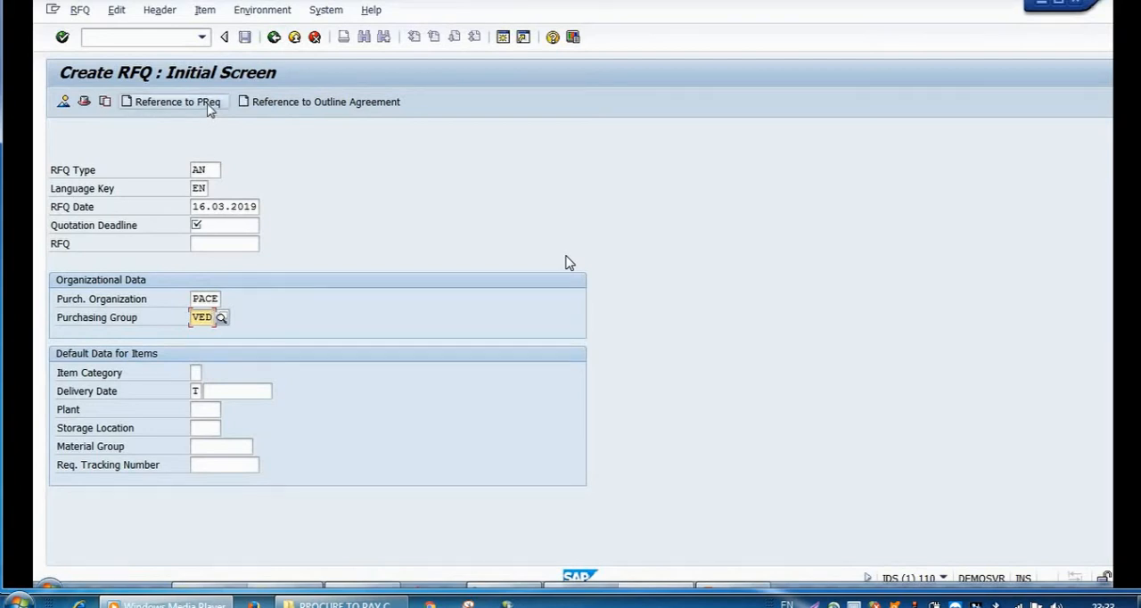
# Step: Set the quotation deadline to 25.03.2019 and create the RFQ with reference to the proposed purchase requisition
pyautogui.click(177, 102)
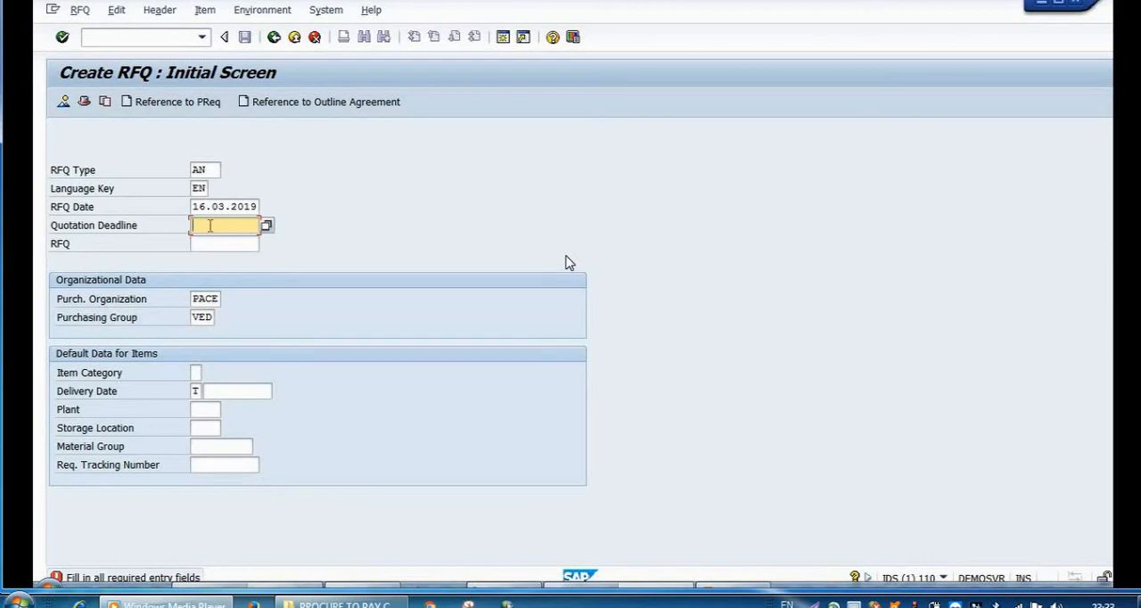
pyautogui.write('25032019')
pyautogui.click(204, 106)
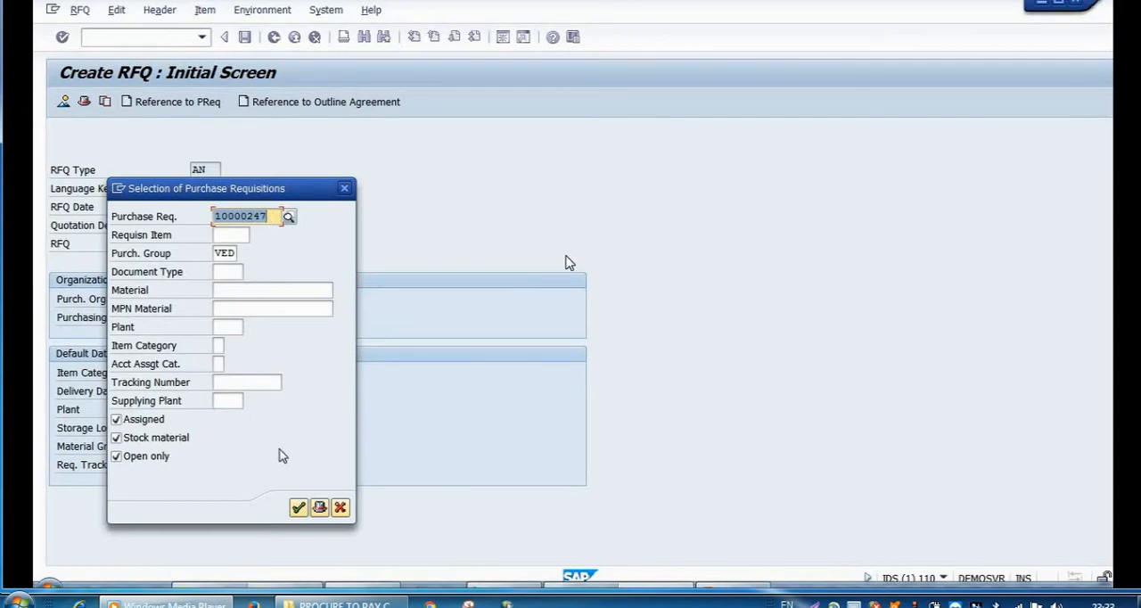
pyautogui.click(298, 507)
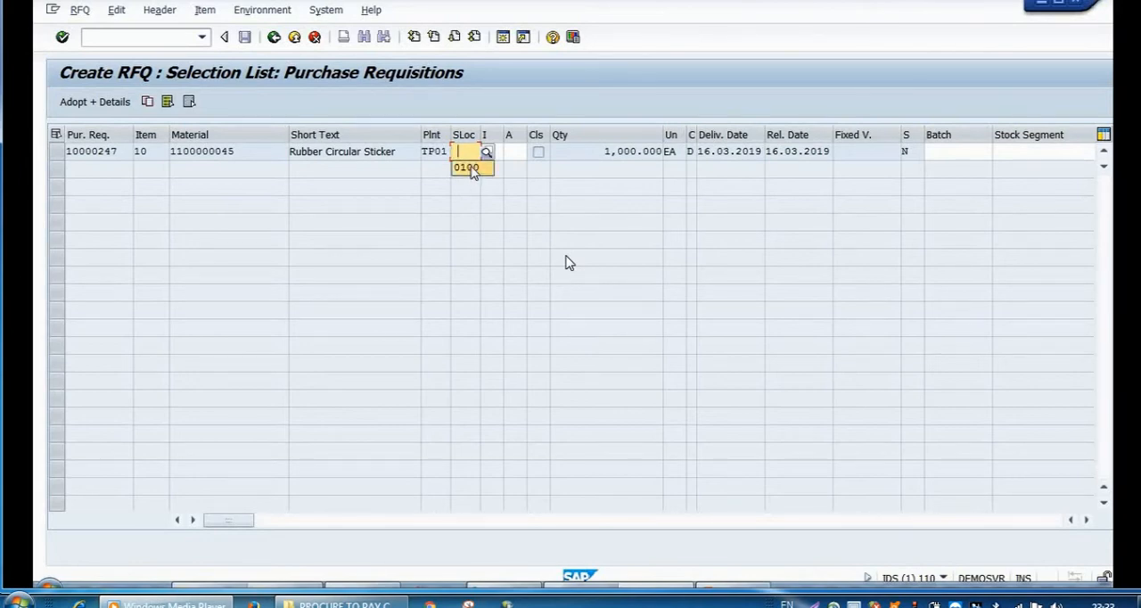
# Step: Assign storage location 0100 to the Rubber Circular Sticker requisition item and adopt it into the RFQ with details
pyautogui.click(467, 168)
pyautogui.click(60, 155)
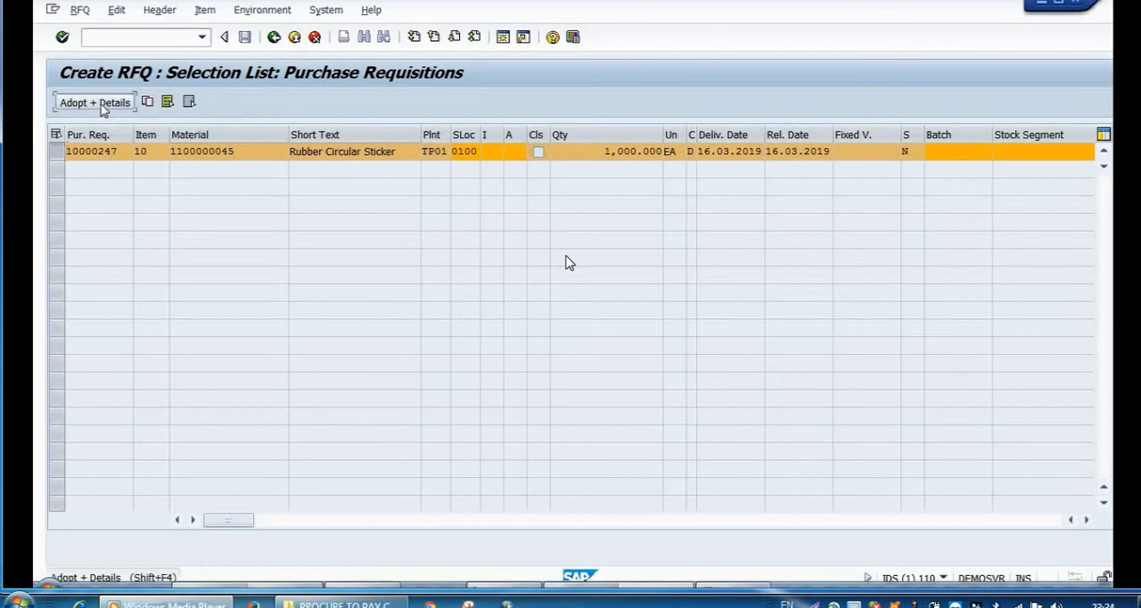
pyautogui.click(102, 104)
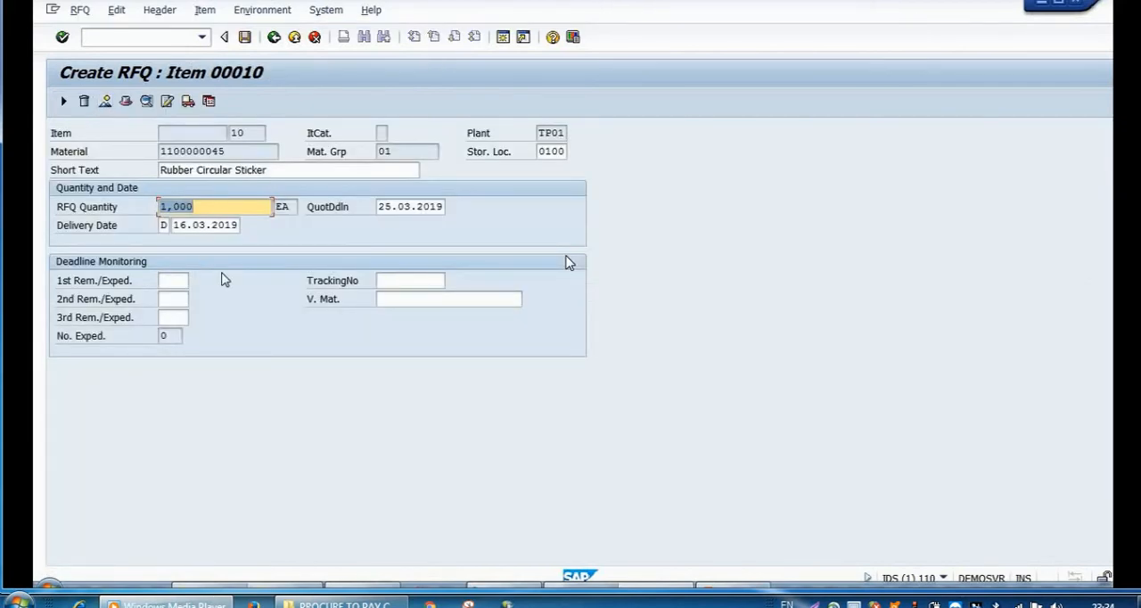
# Step: Set RFQ item 10's delivery date to 05.04.2019 and go back to the item overview
pyautogui.click(224, 225)
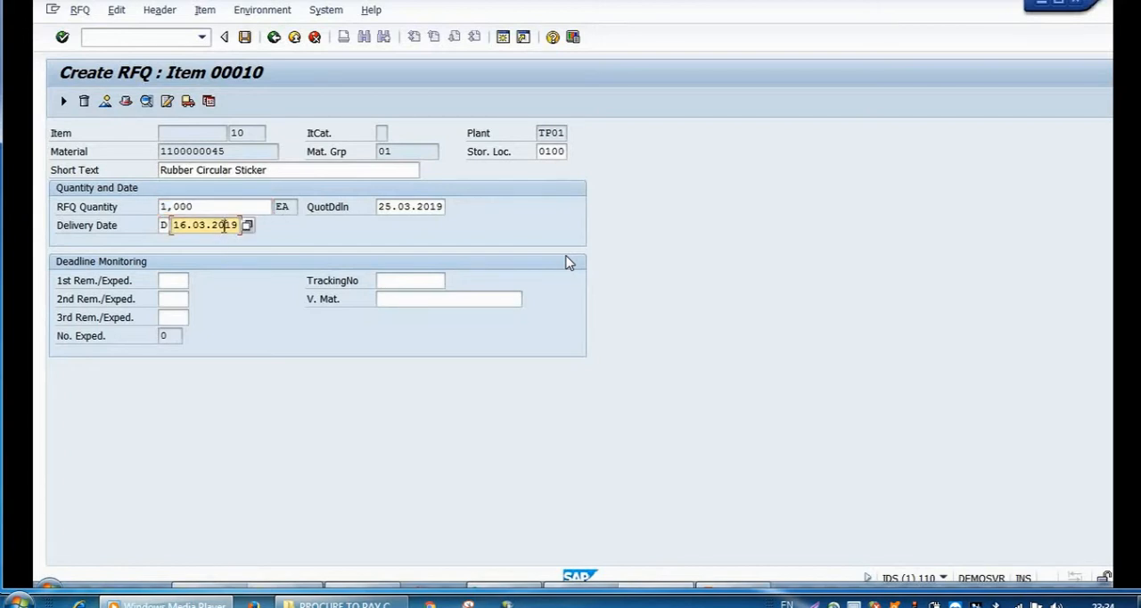
pyautogui.press('Delete')
pyautogui.press('Delete')
pyautogui.press('BackSpace')
pyautogui.press('BackSpace')
pyautogui.press('BackSpace')
pyautogui.press('BackSpace')
pyautogui.press('BackSpace')
pyautogui.press('BackSpace')
pyautogui.press('BackSpace')
pyautogui.press('BackSpace')
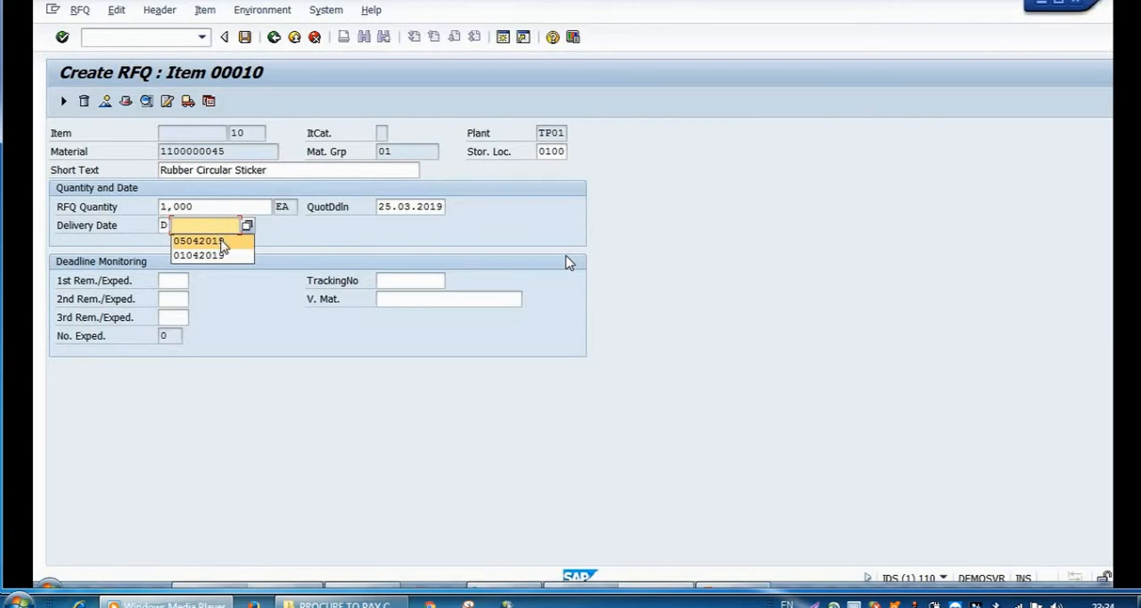
pyautogui.click(214, 241)
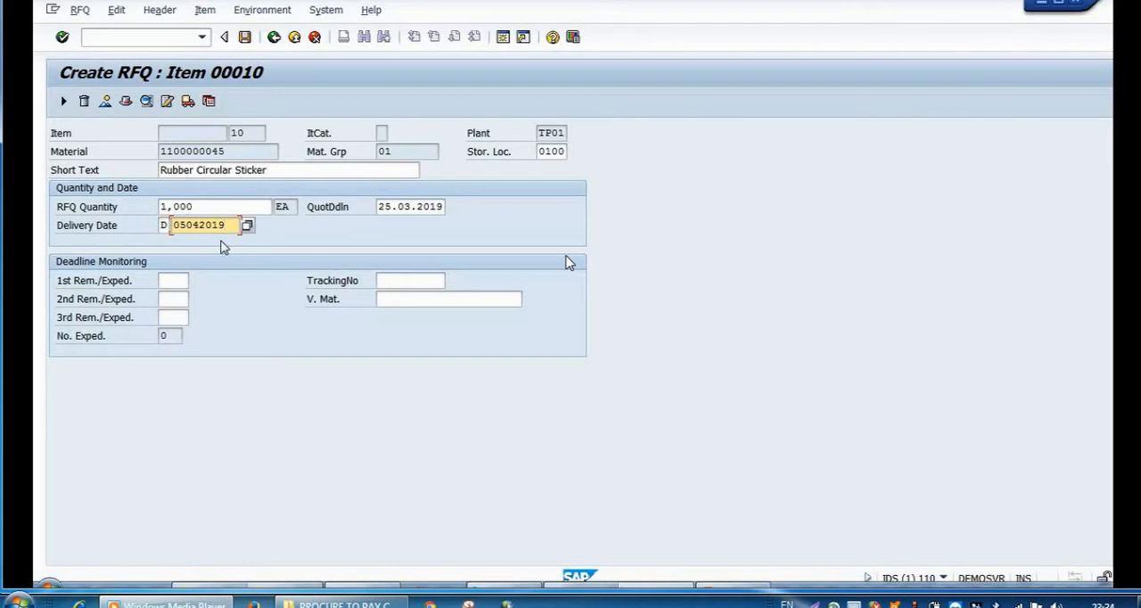
pyautogui.click(274, 37)
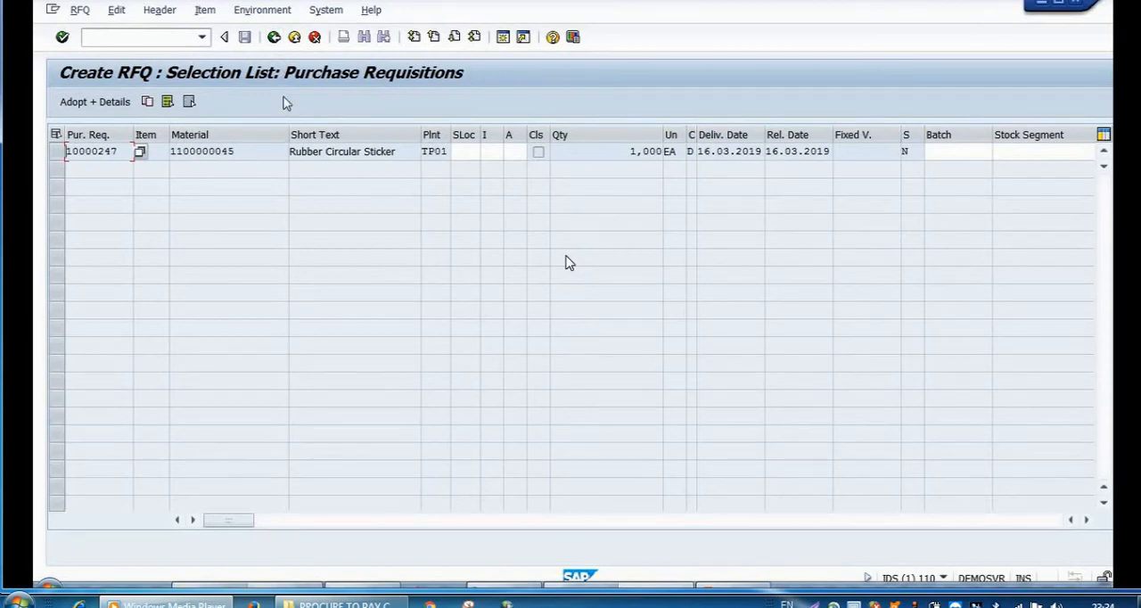
pyautogui.click(273, 38)
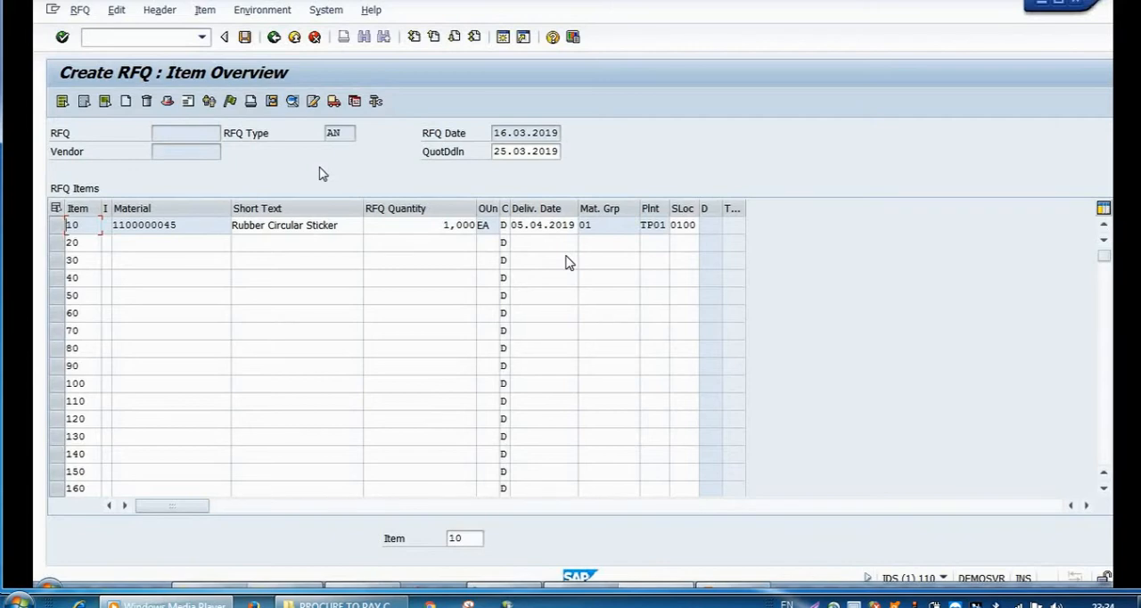
# Step: Open the RFQ's vendor address data and choose vendor 19
pyautogui.click(190, 102)
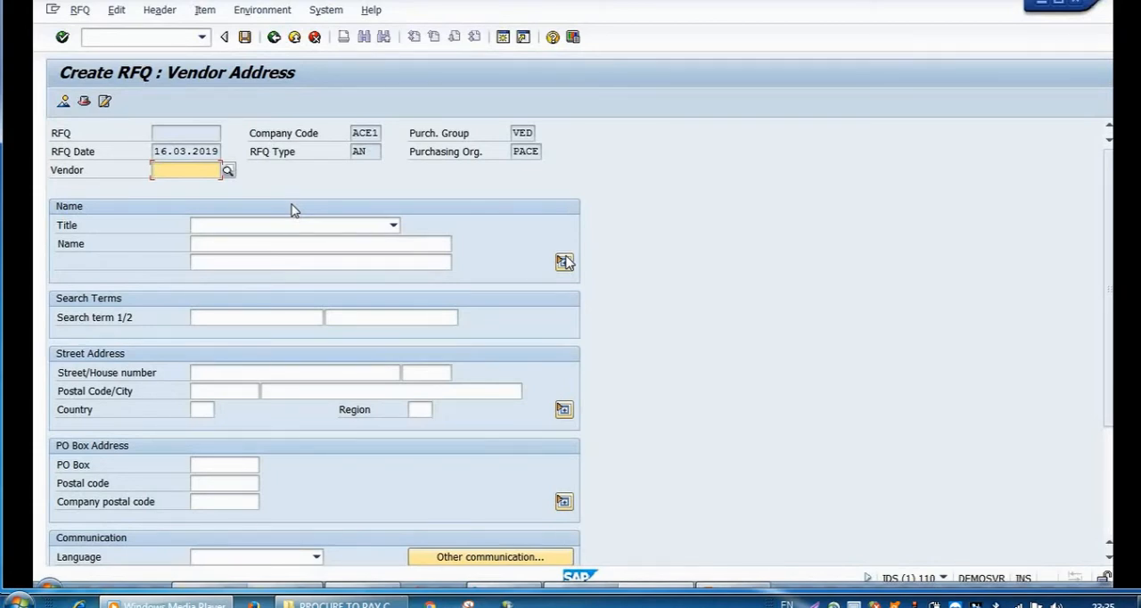
pyautogui.click(205, 173)
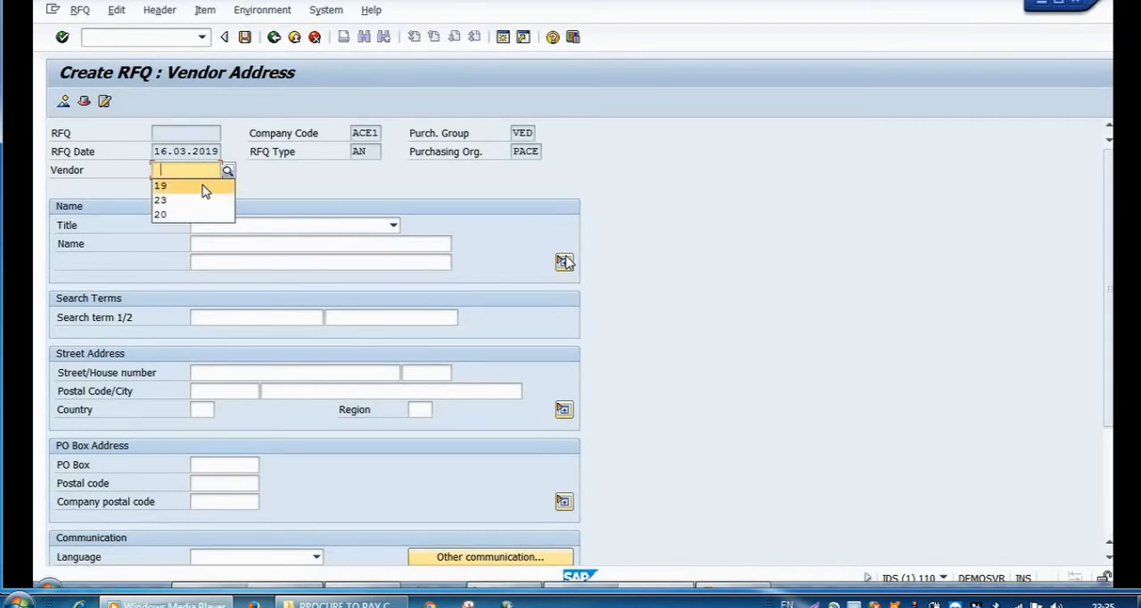
pyautogui.click(204, 190)
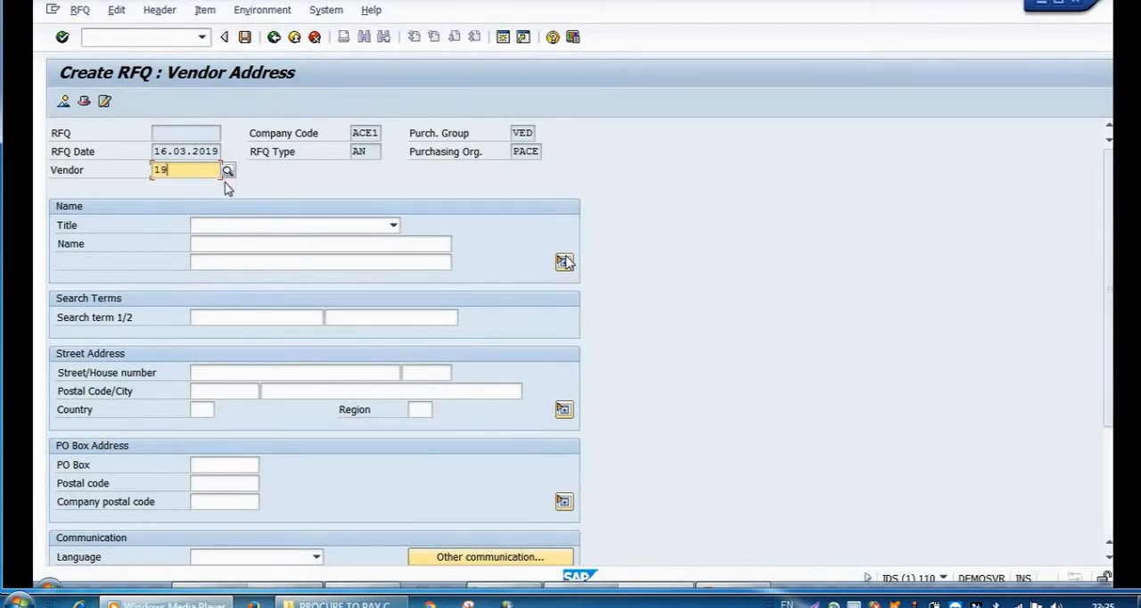
# Step: Set the RFQ vendor's title to Company and the name to Vivek Engineering Pvt. Ltd
pyautogui.click(392, 226)
pyautogui.click(383, 242)
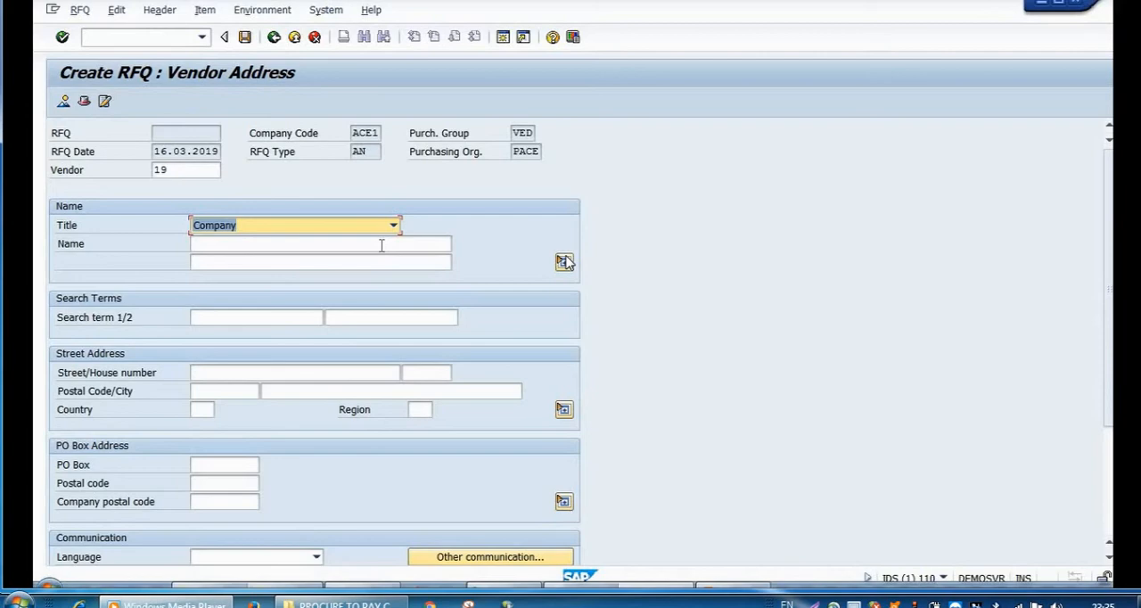
pyautogui.click(381, 245)
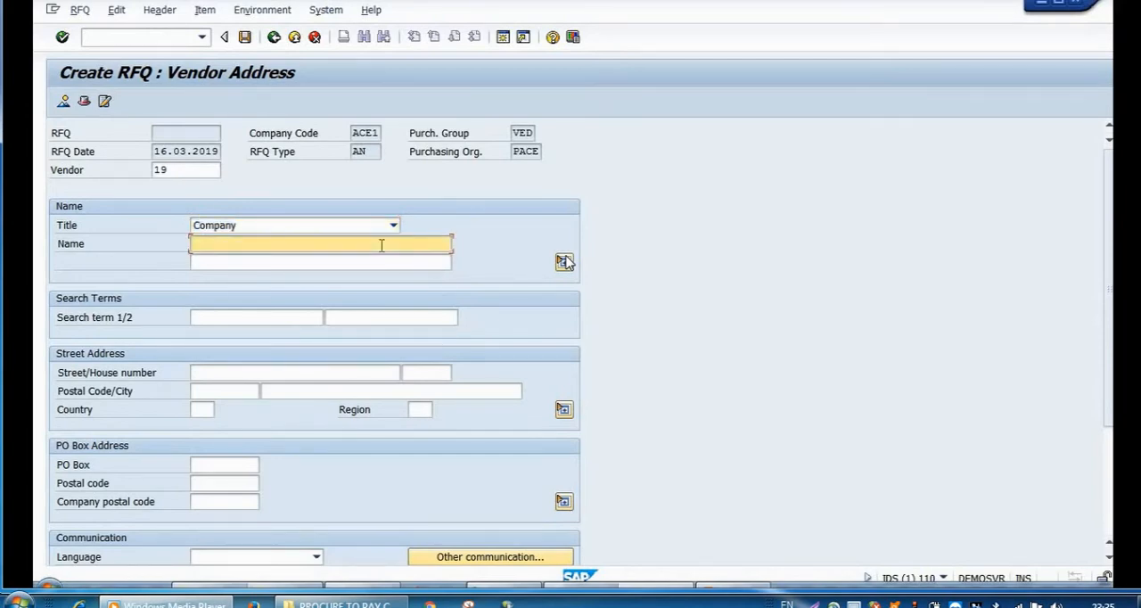
pyautogui.click(382, 245)
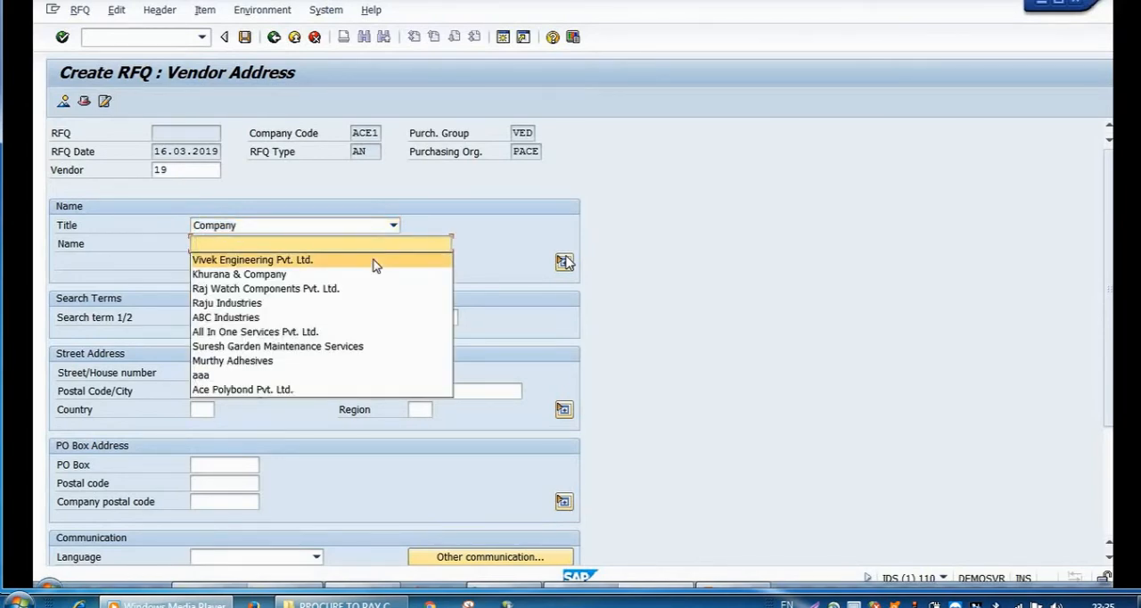
pyautogui.click(374, 260)
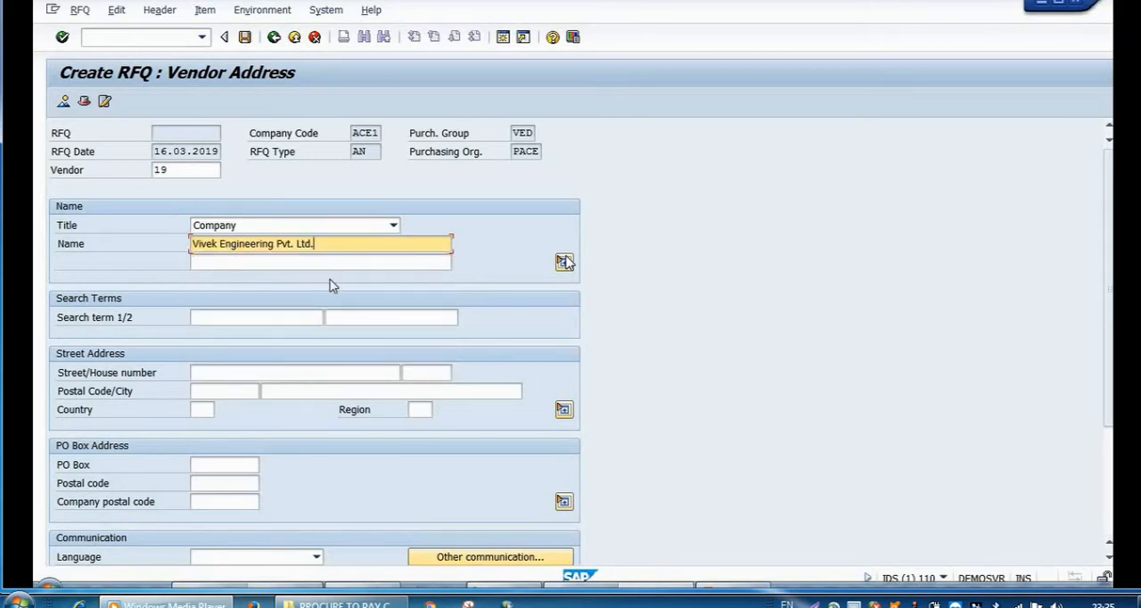
# Step: Enter Vivek as the vendor's first search term
pyautogui.click(275, 320)
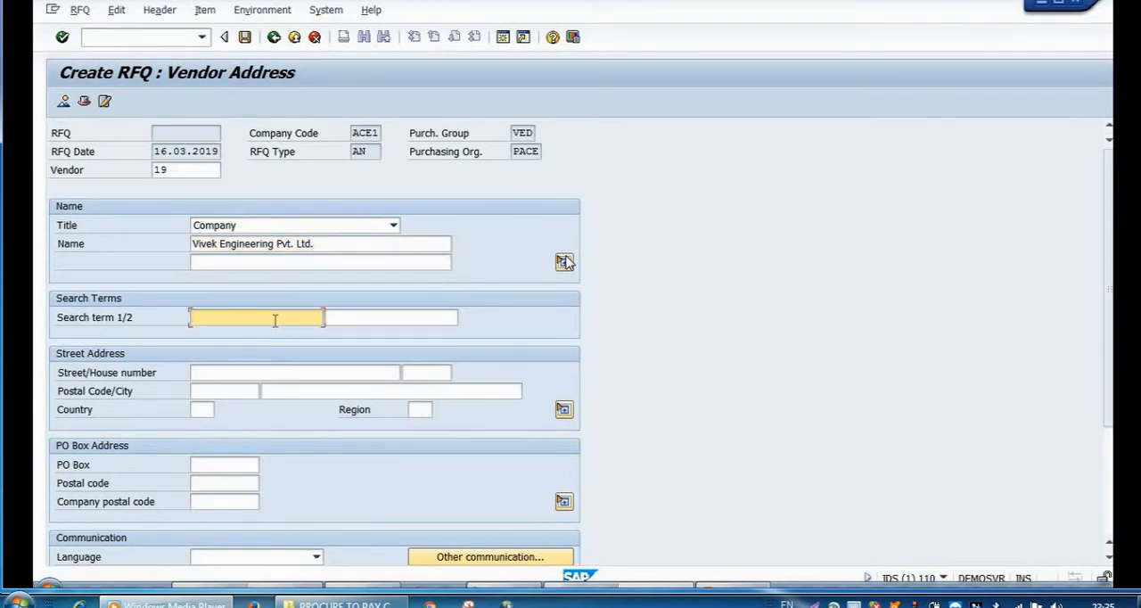
pyautogui.write('Domestic')
pyautogui.press('BackSpace')
pyautogui.press('BackSpace')
pyautogui.press('BackSpace')
pyautogui.press('BackSpace')
pyautogui.press('BackSpace')
pyautogui.press('BackSpace')
pyautogui.press('BackSpace')
pyautogui.press('BackSpace')
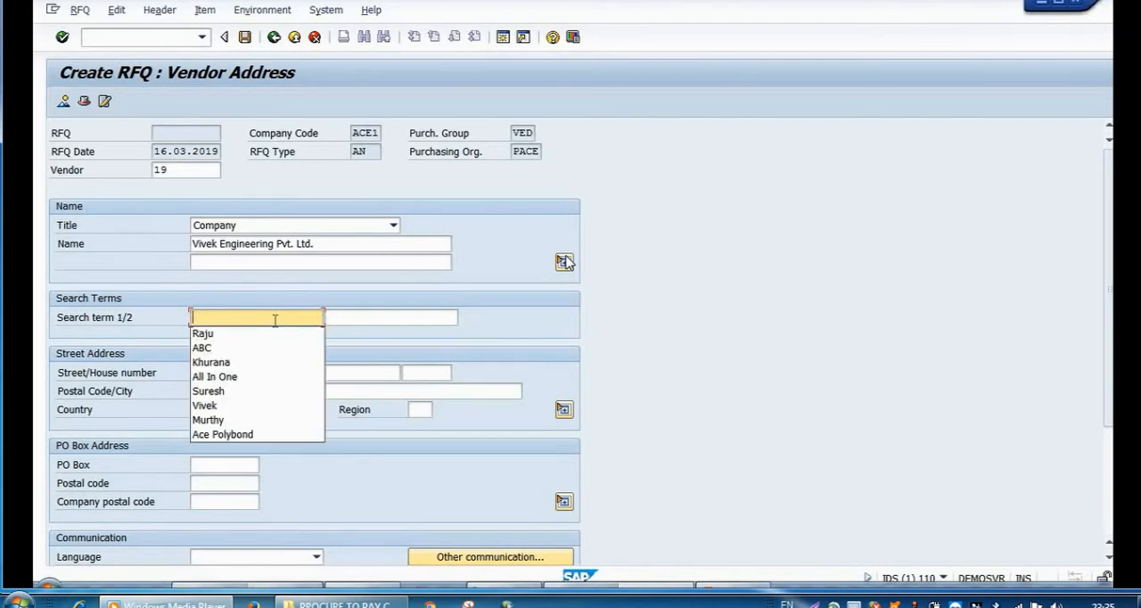
pyautogui.write('Vi')
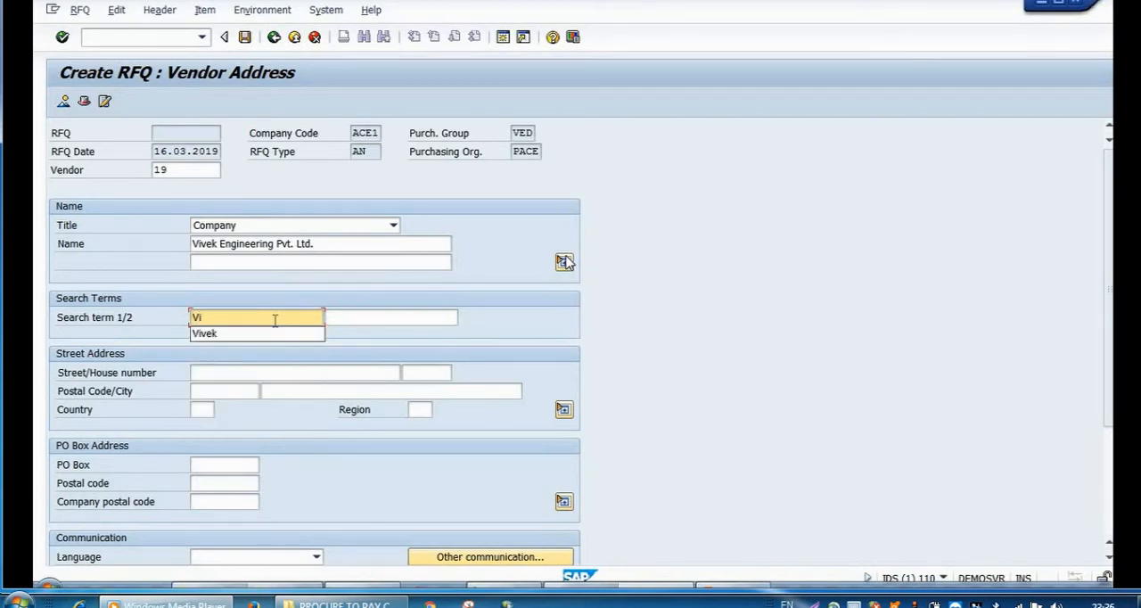
pyautogui.press('Down')
pyautogui.press('Return')
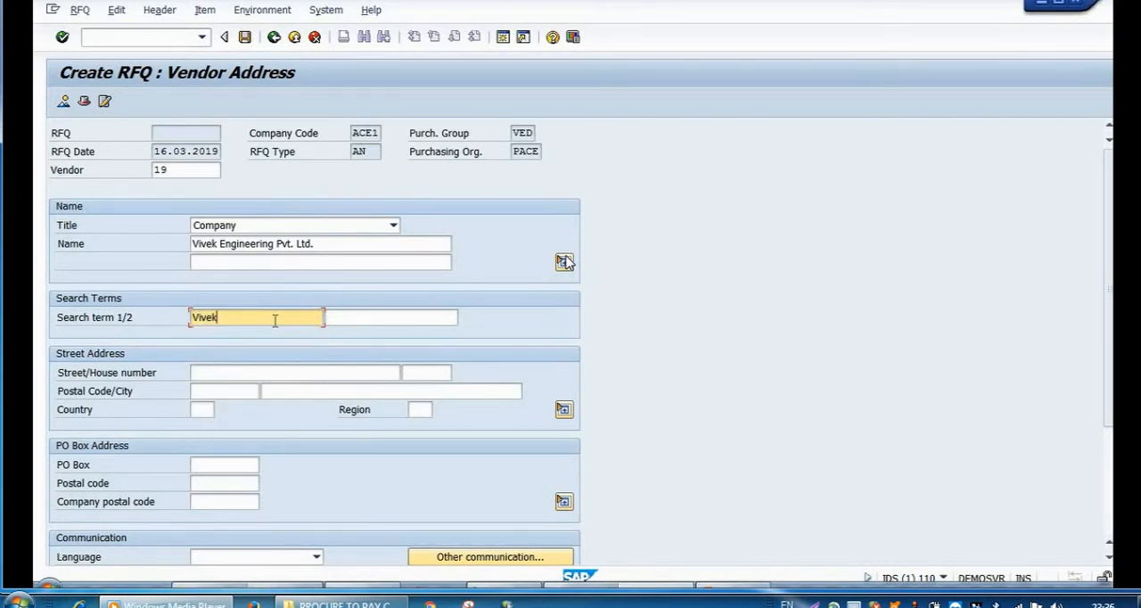
# Step: Fill in the vendor's street, postal code and city, and set the country to IN
pyautogui.click(249, 371)
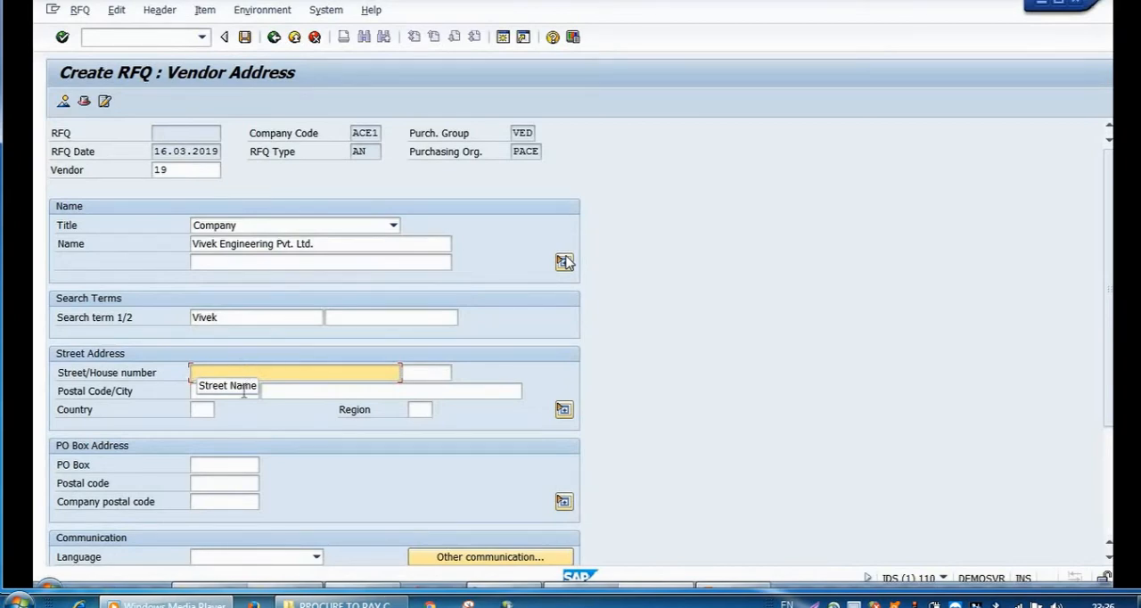
pyautogui.click(241, 392)
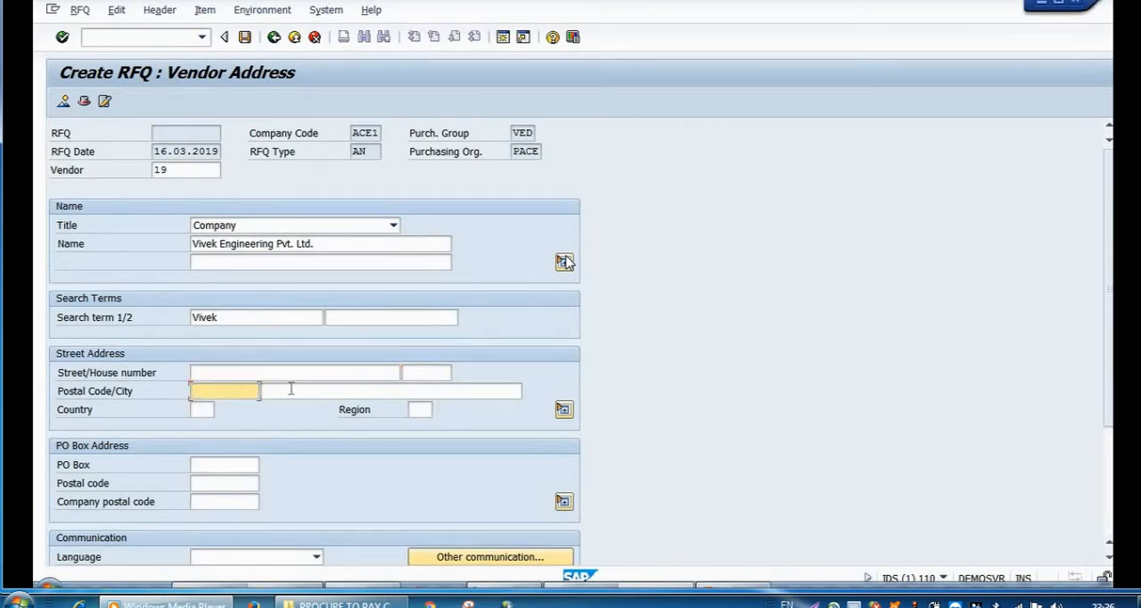
pyautogui.press('Tab')
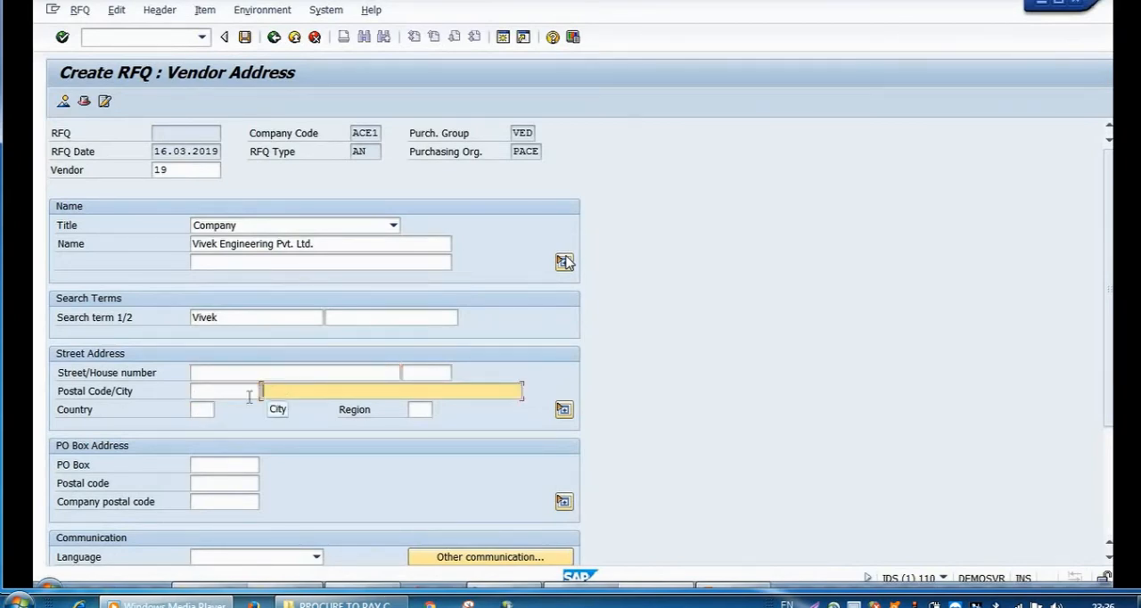
pyautogui.click(202, 410)
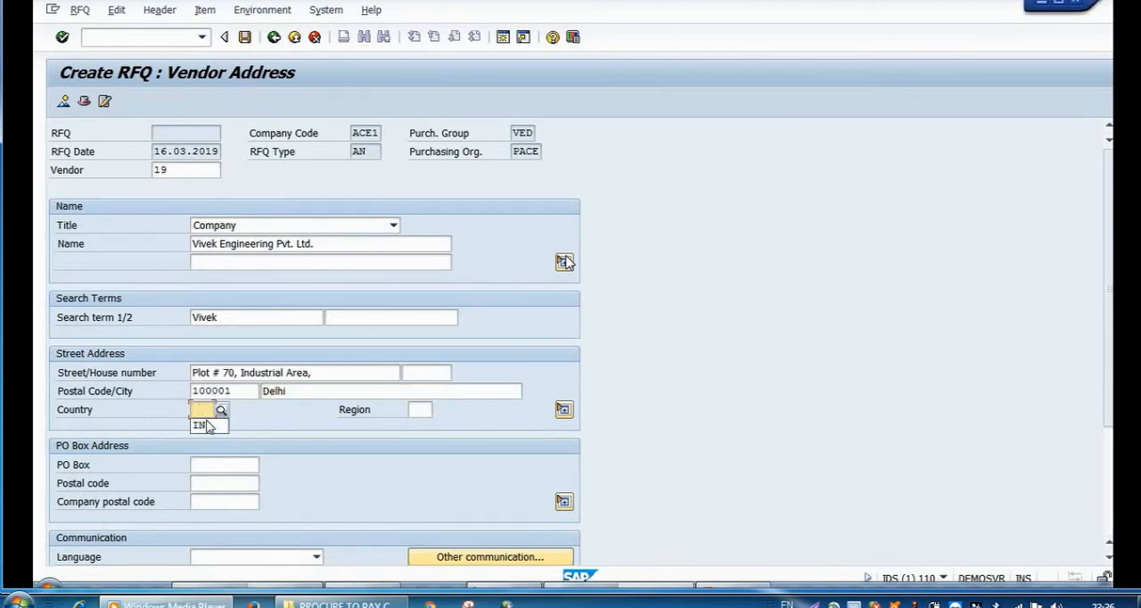
pyautogui.click(206, 426)
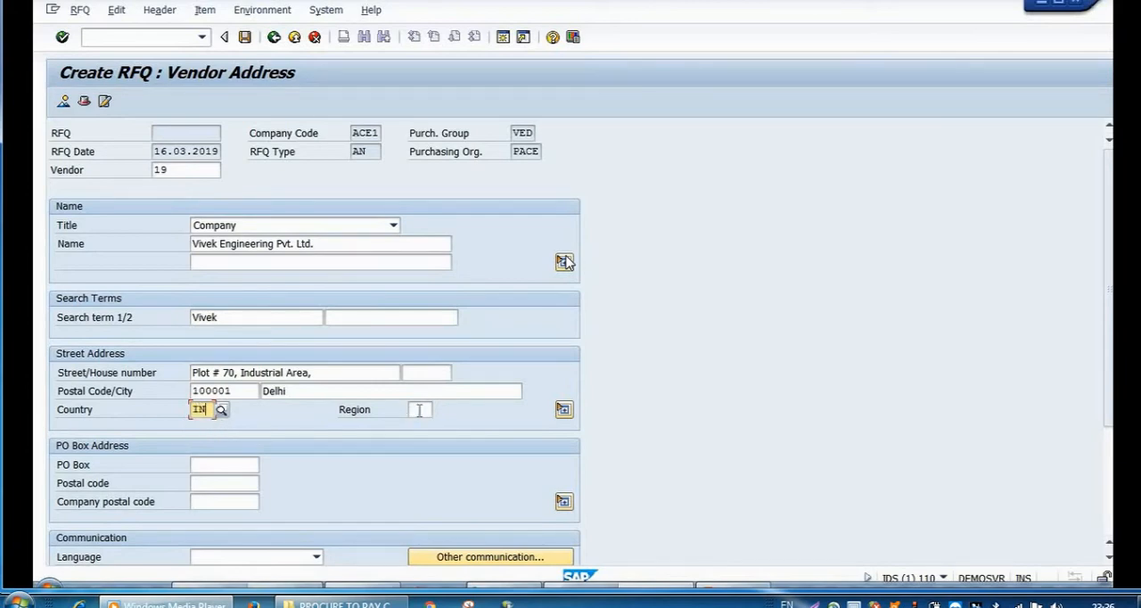
# Step: Choose region 30 (Delhi) for the vendor's street address from the list of possible regions
pyautogui.click(420, 410)
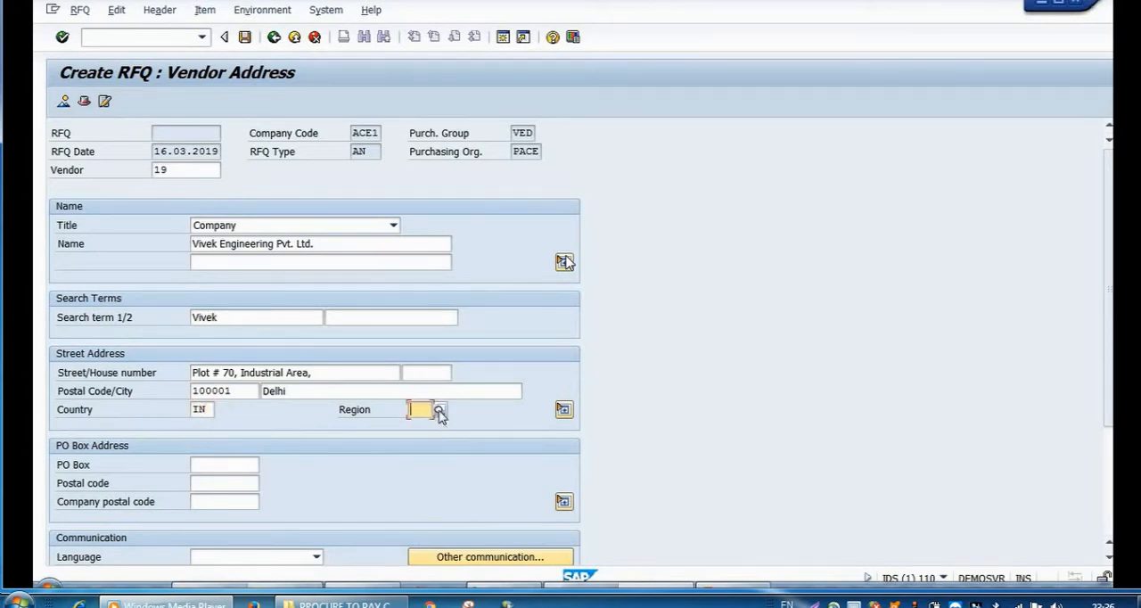
pyautogui.click(439, 410)
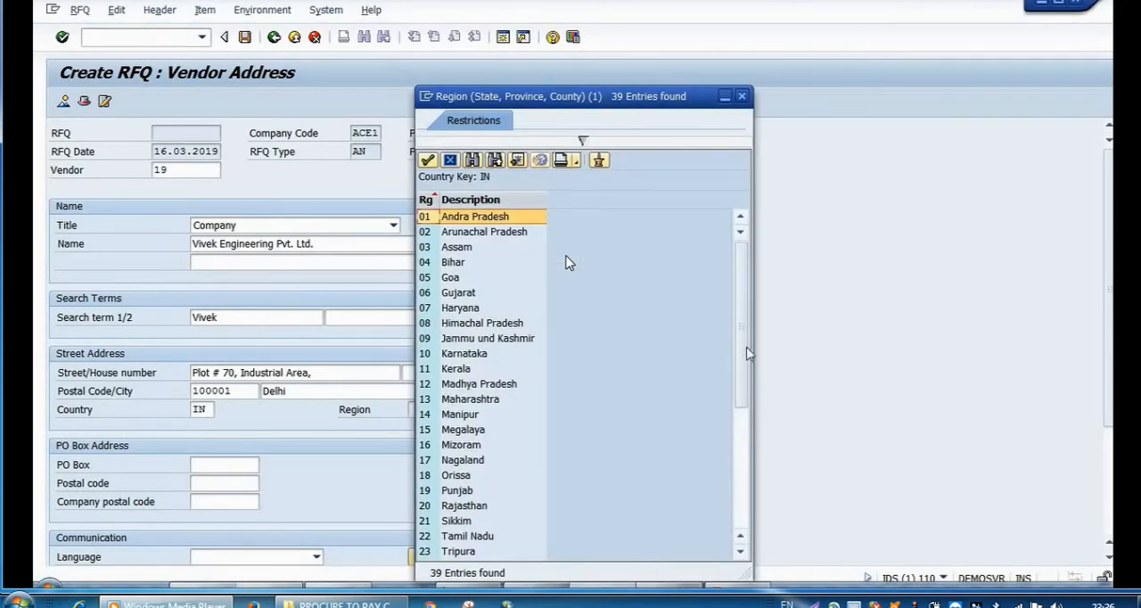
pyautogui.click(739, 425)
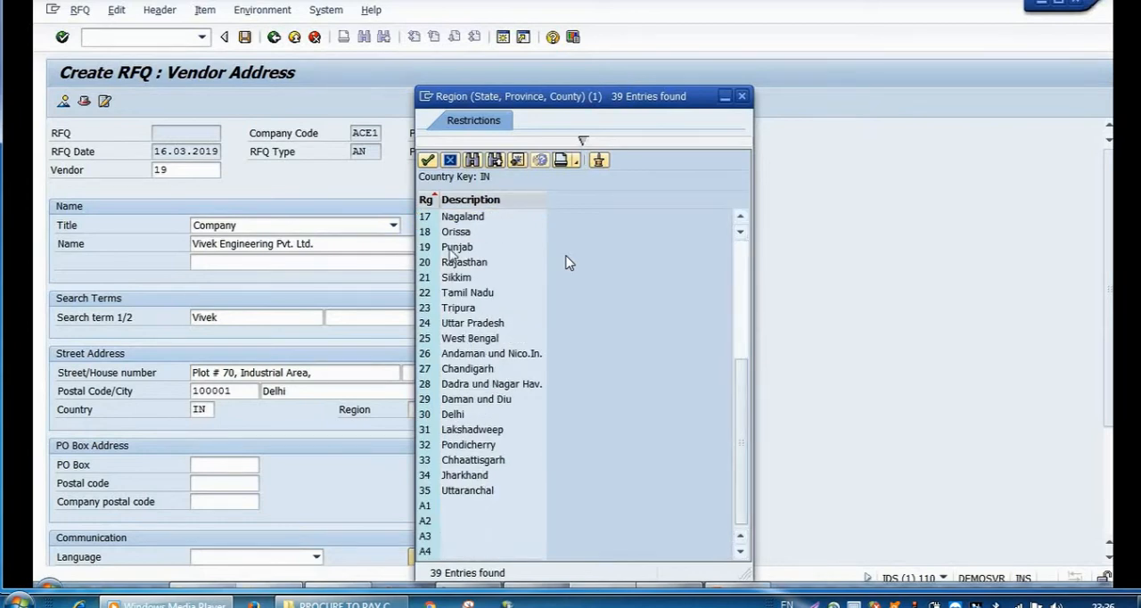
pyautogui.click(446, 415)
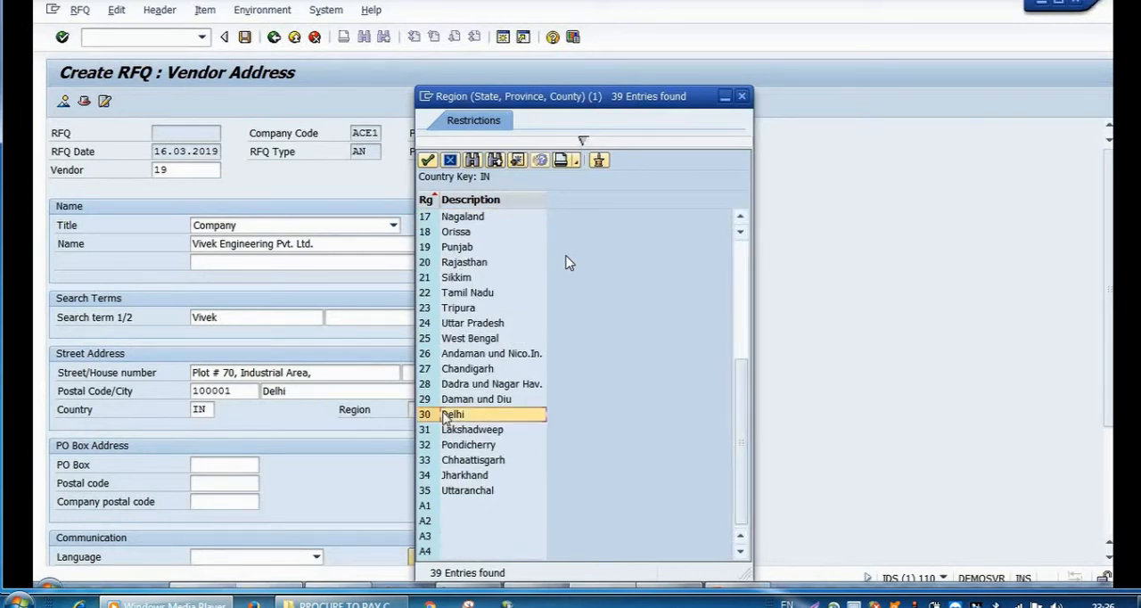
pyautogui.click(427, 161)
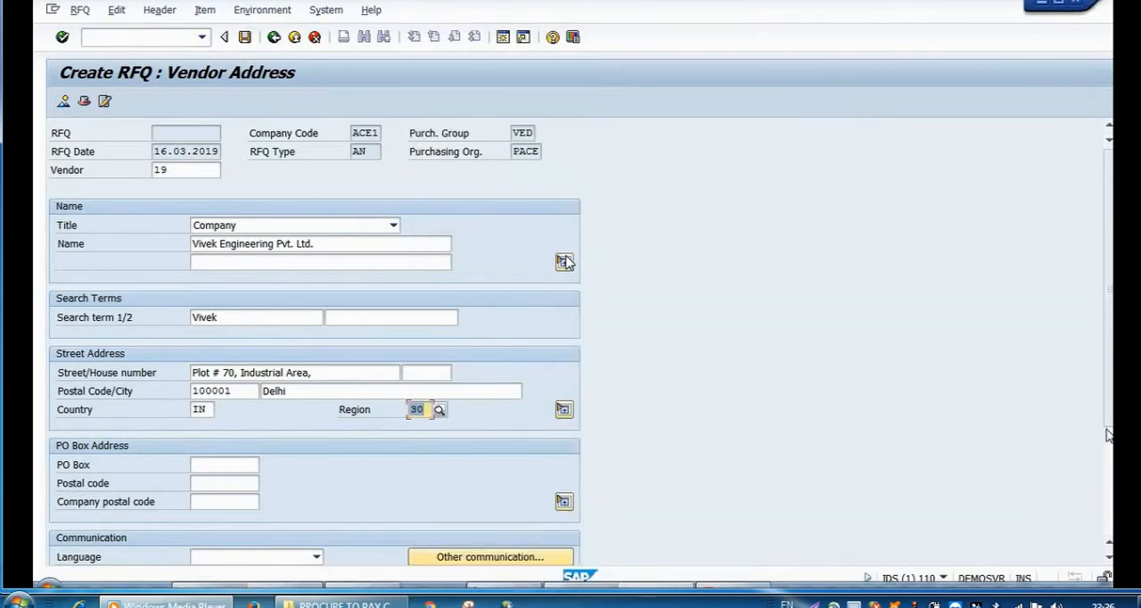
# Step: Set the vendor's communication language to English, leaving the telephone, mobile, fax and e-mail fields empty
pyautogui.moveTo(1109, 419); pyautogui.dragTo(1105, 517)
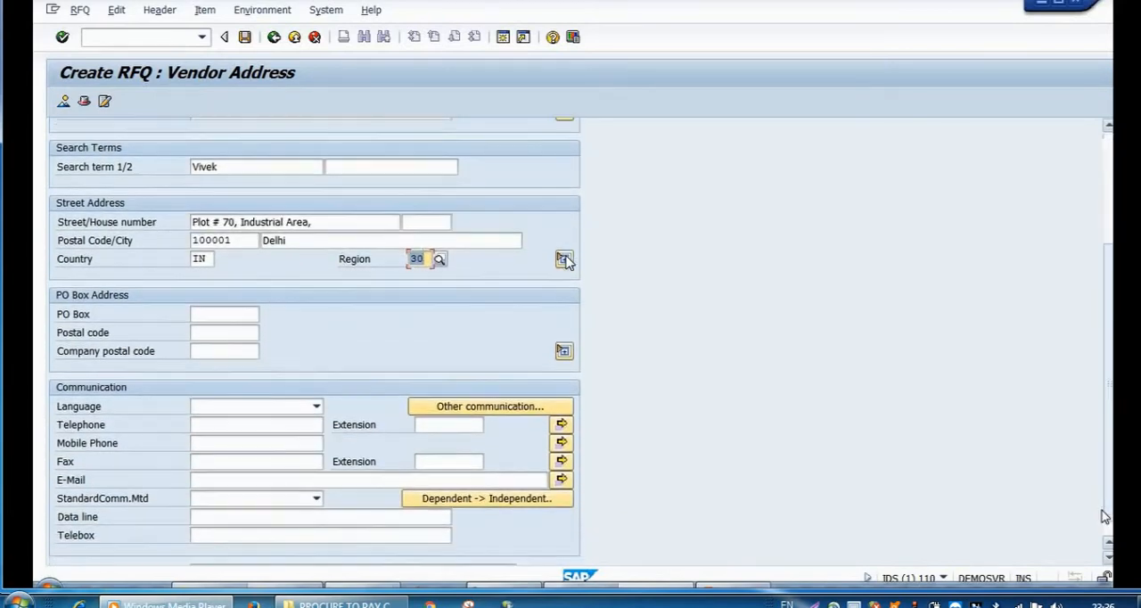
pyautogui.click(316, 408)
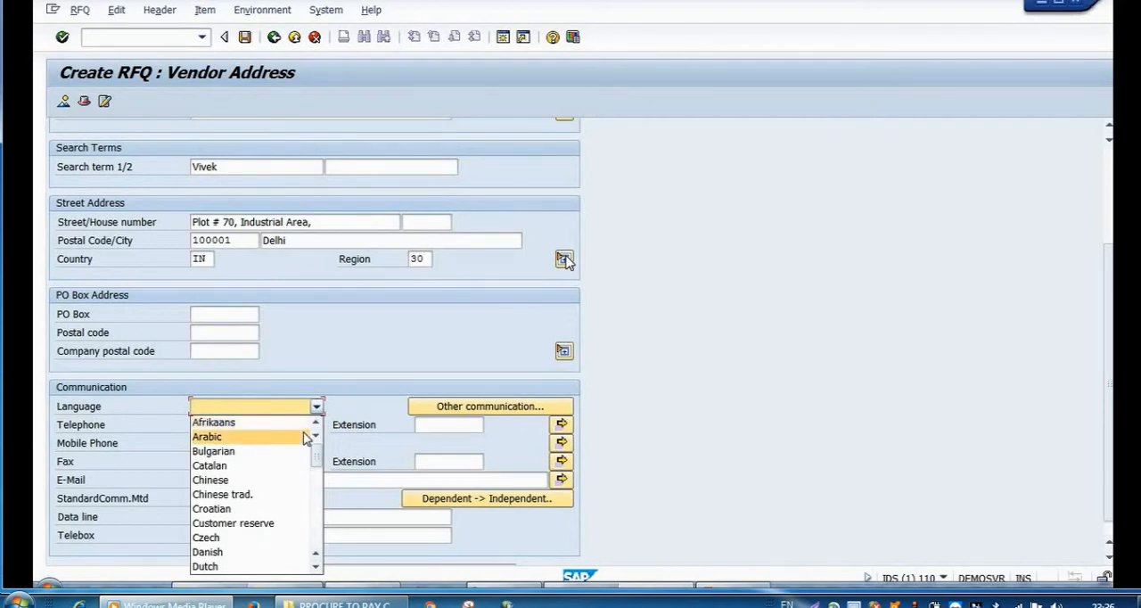
pyautogui.press('e')
pyautogui.press('Return')
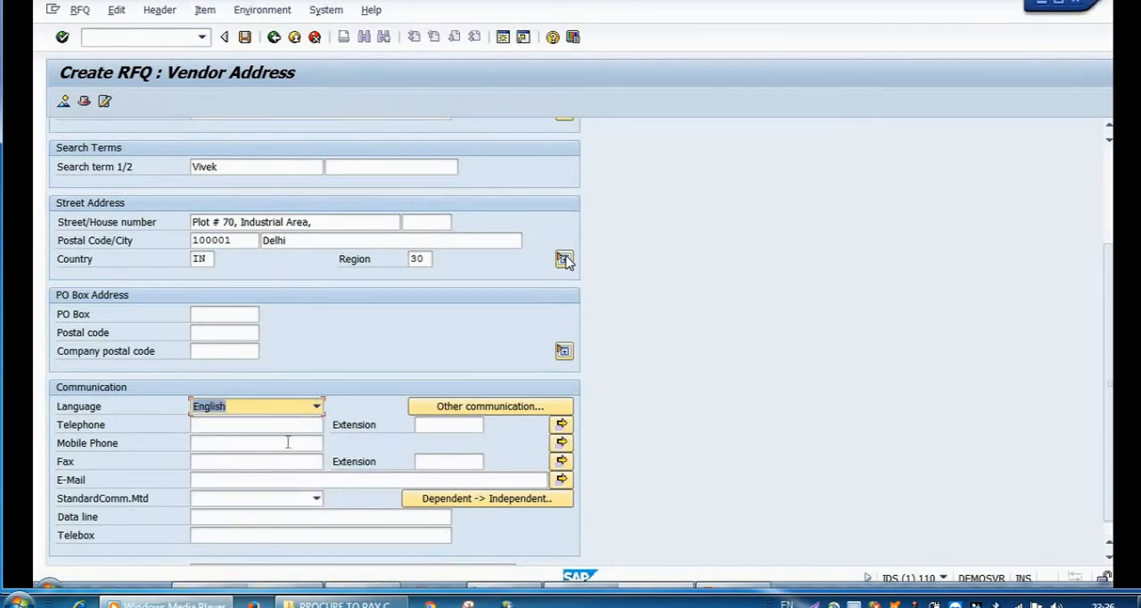
pyautogui.click(294, 429)
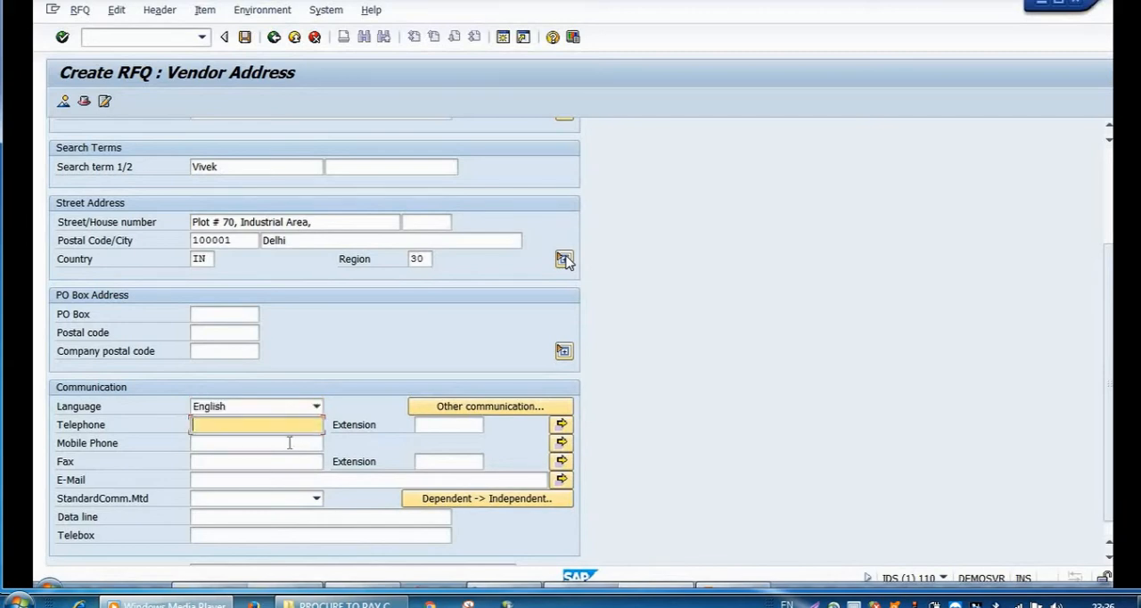
pyautogui.click(289, 443)
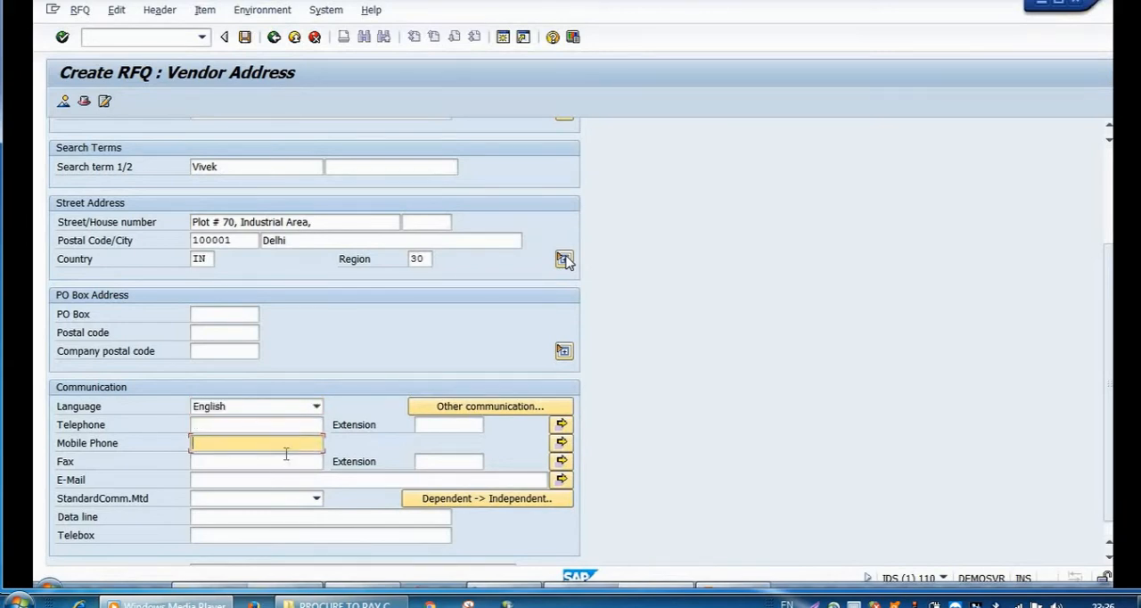
pyautogui.click(283, 460)
pyautogui.click(281, 481)
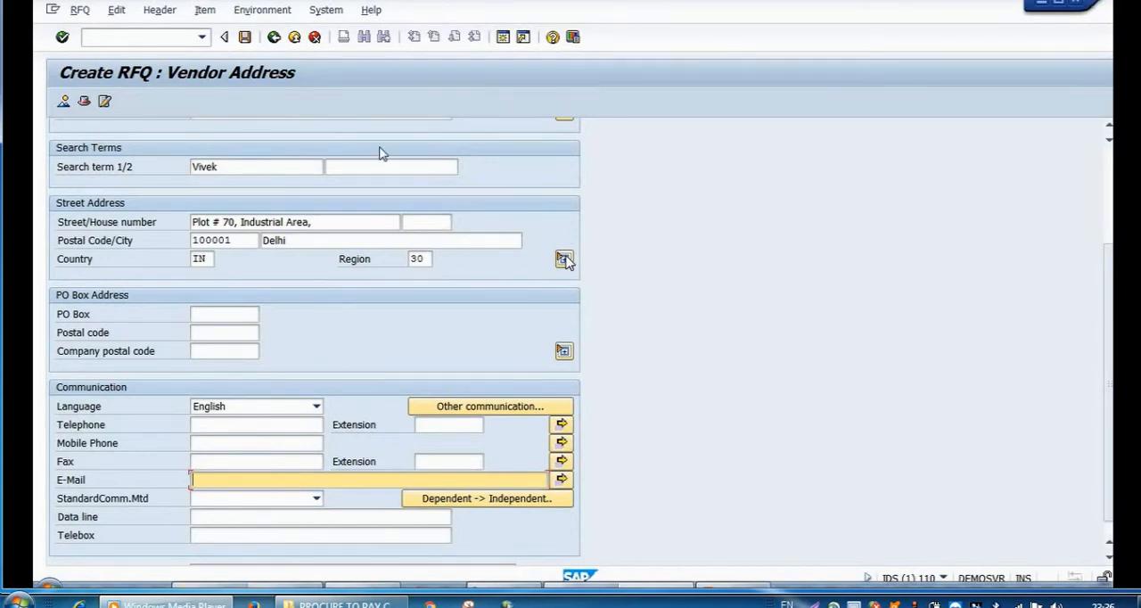
# Step: Leave the vendor address and save the RFQ document, accepting the save without an output message record
pyautogui.click(273, 38)
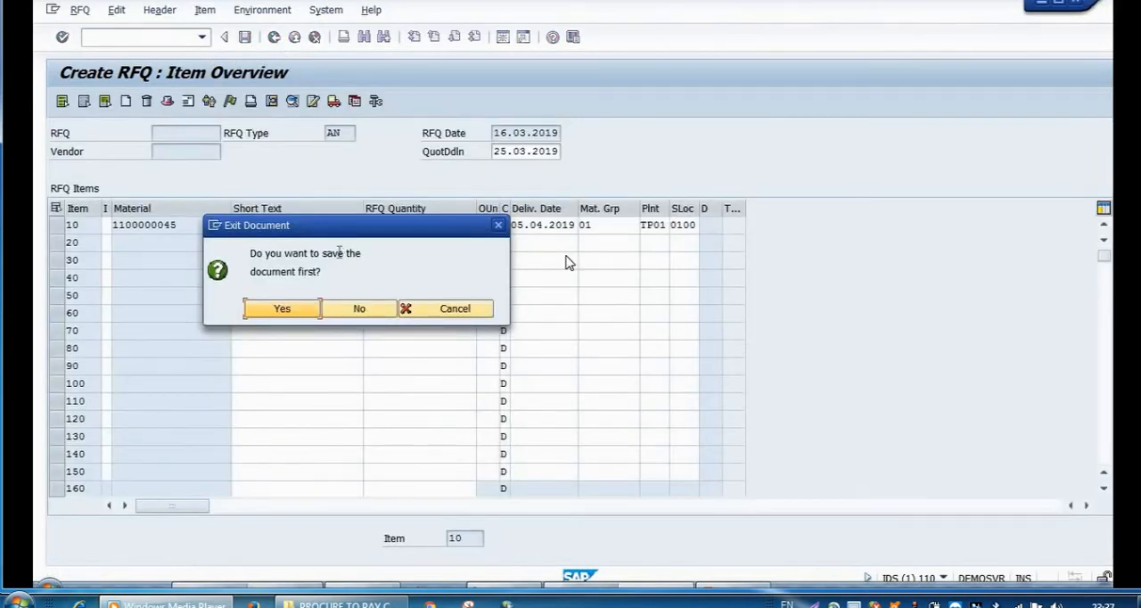
pyautogui.click(297, 311)
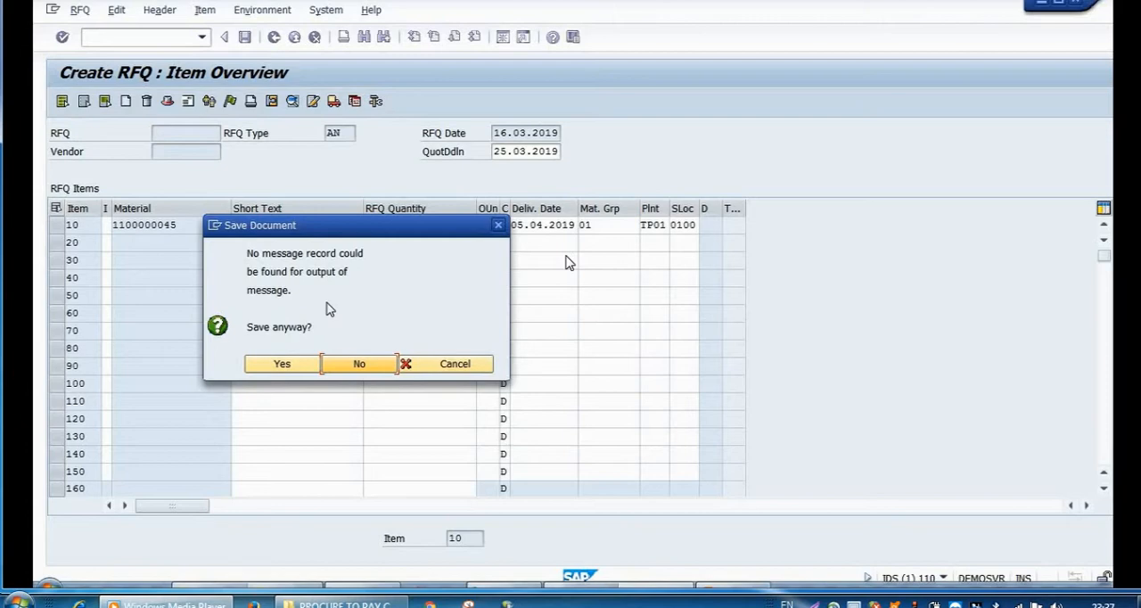
pyautogui.click(297, 368)
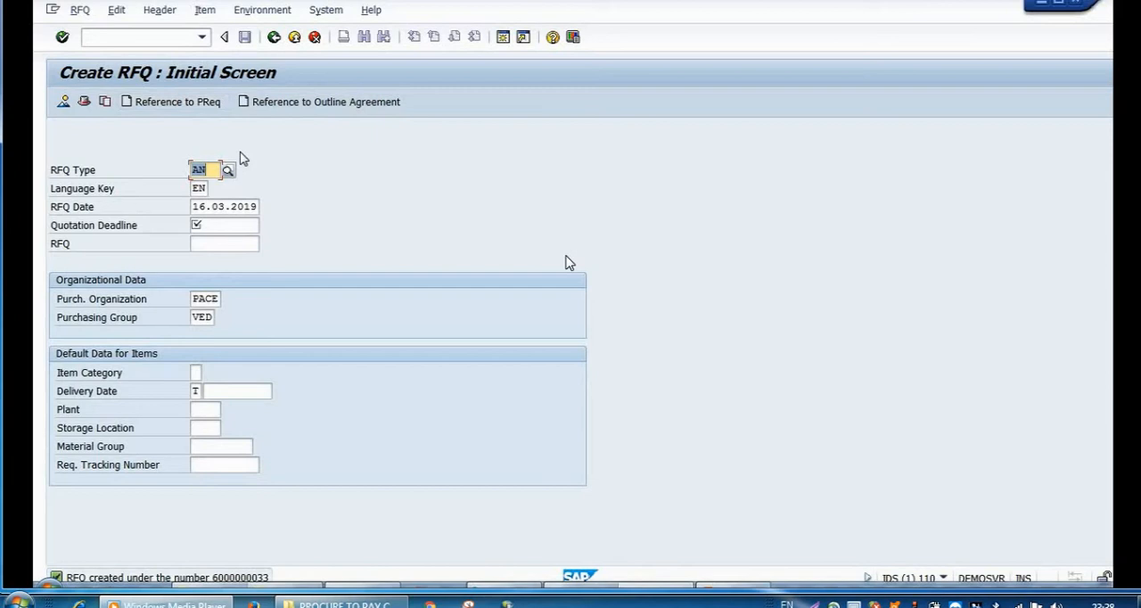
# Step: Set the quotation deadline of the next RFQ to 25.03.2019 on the initial screen
pyautogui.click(243, 225)
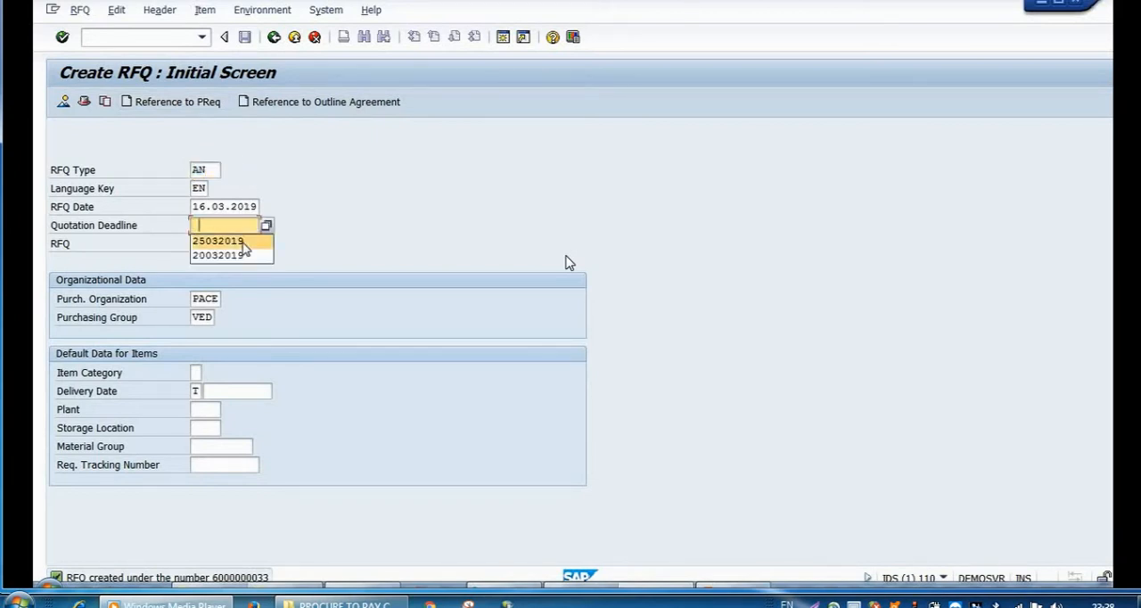
pyautogui.click(244, 243)
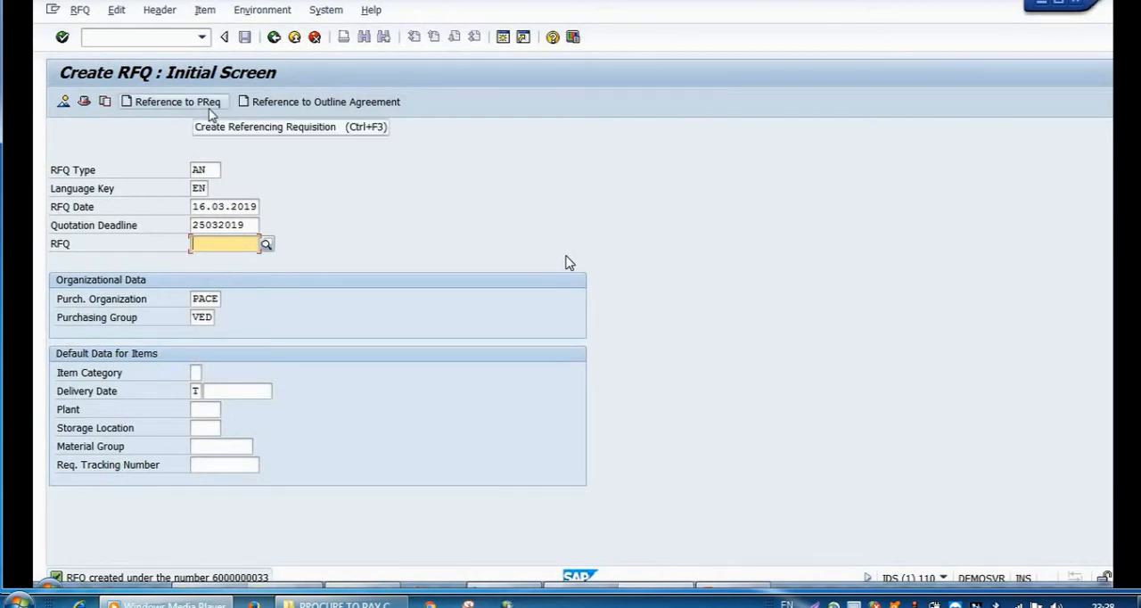
pyautogui.moveTo(570, 273)
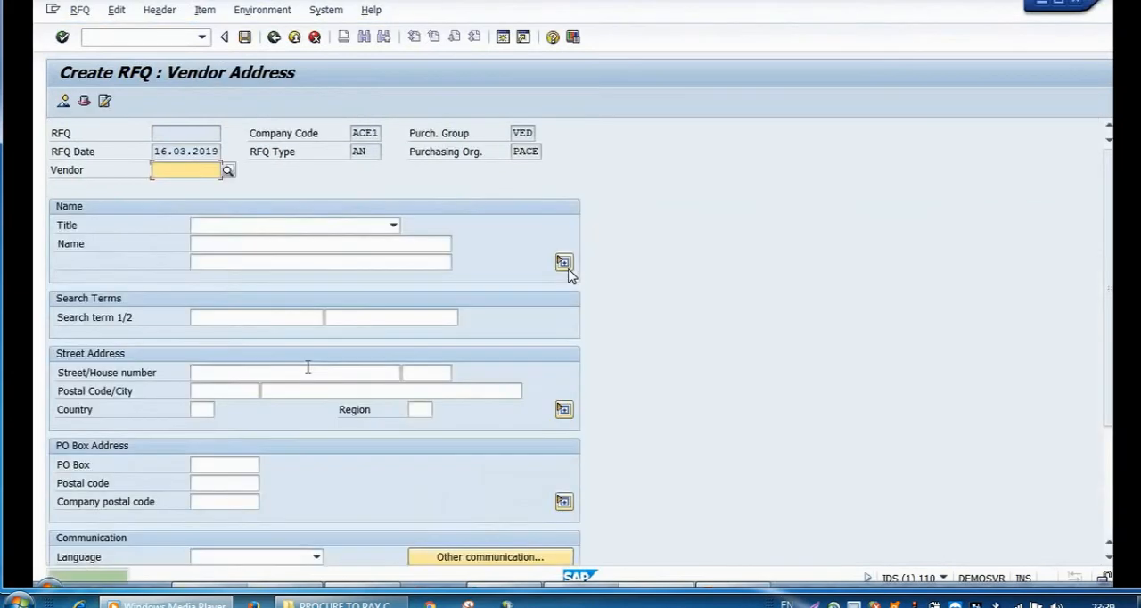
# Step: Set the delivery date of RFQ item 10 to 05.04.2019, then return to the item overview and select that item
pyautogui.moveTo(562, 280)
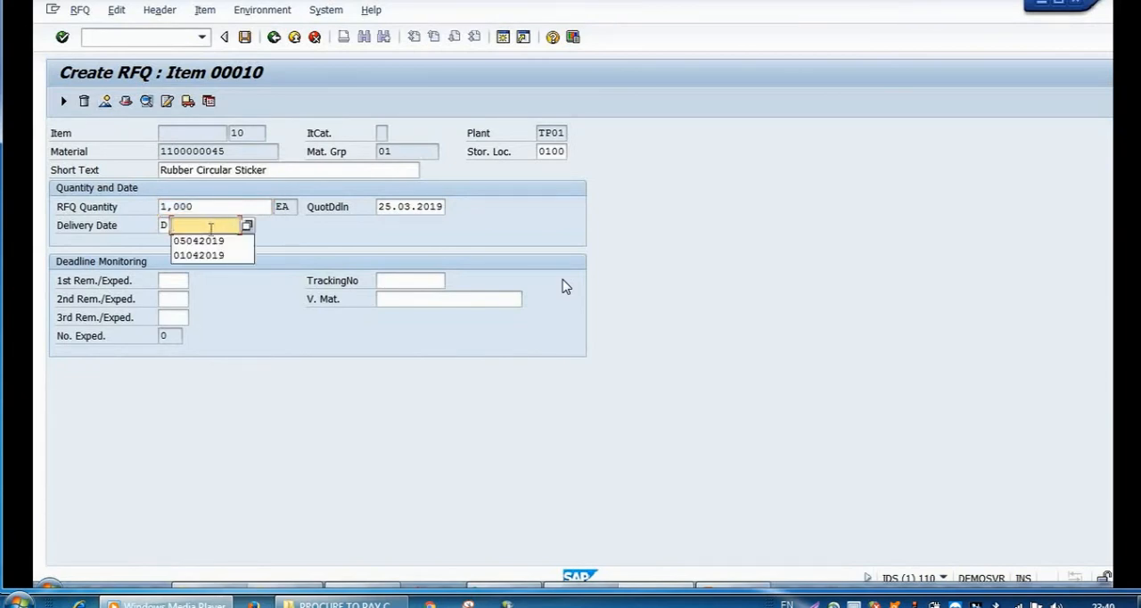
pyautogui.click(213, 246)
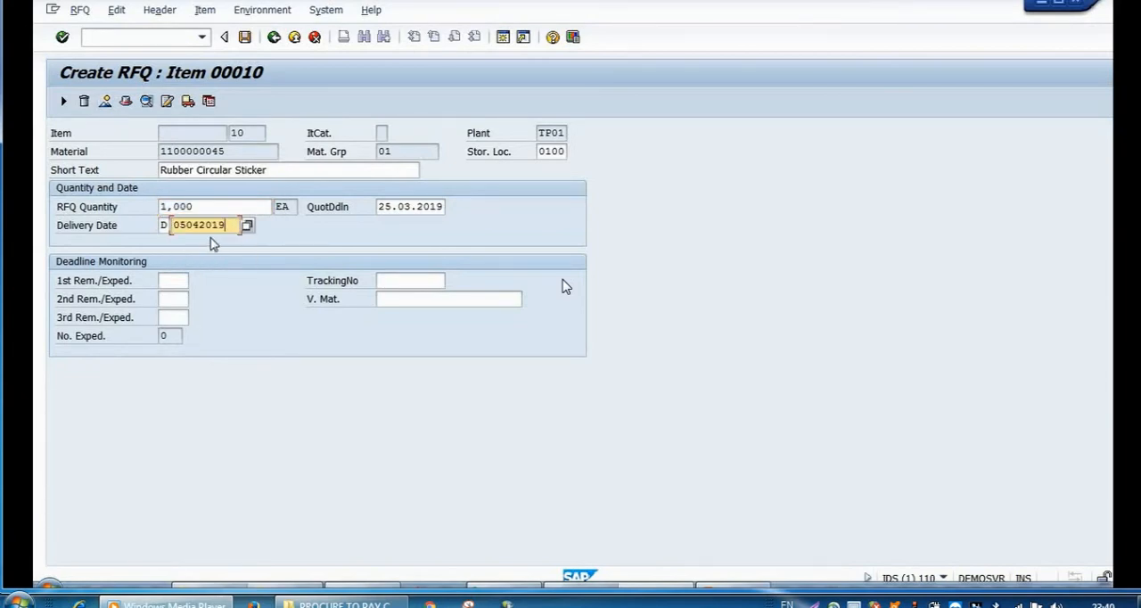
pyautogui.click(273, 38)
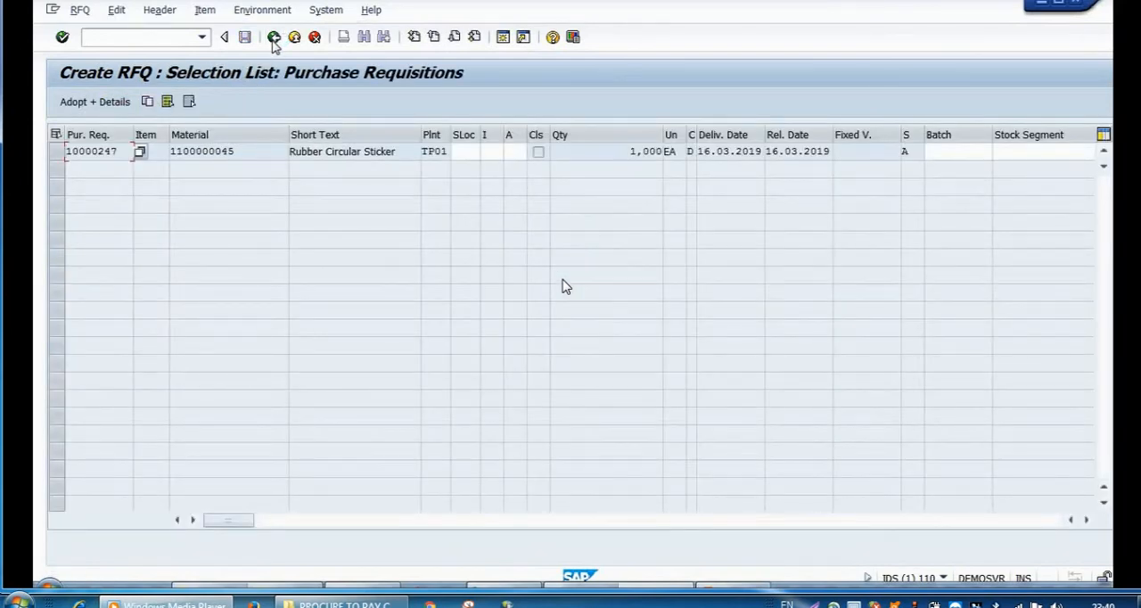
pyautogui.click(274, 38)
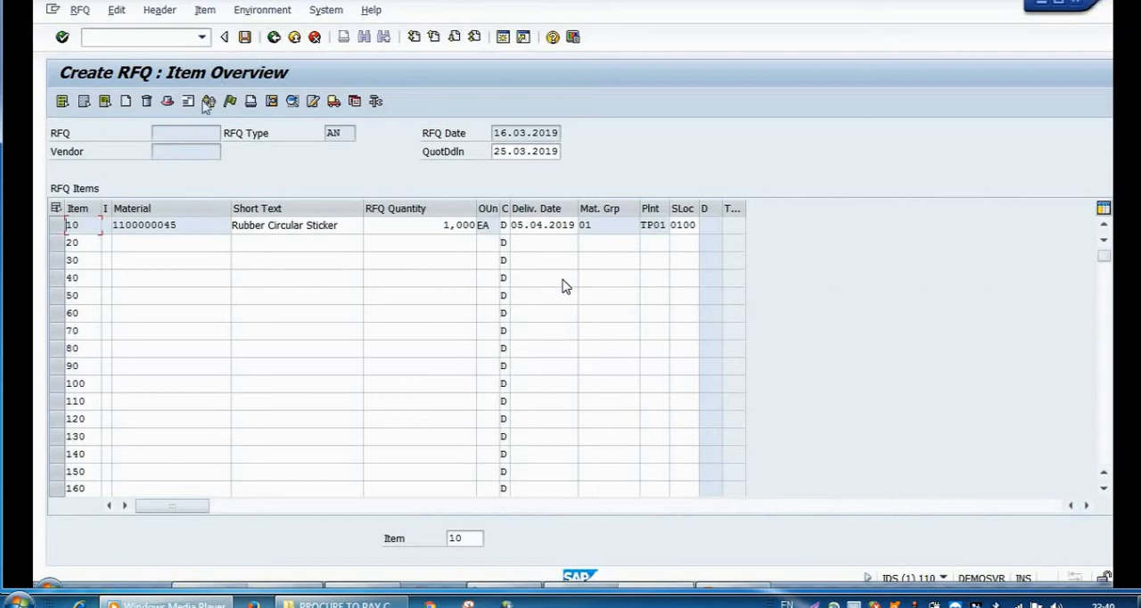
pyautogui.click(56, 228)
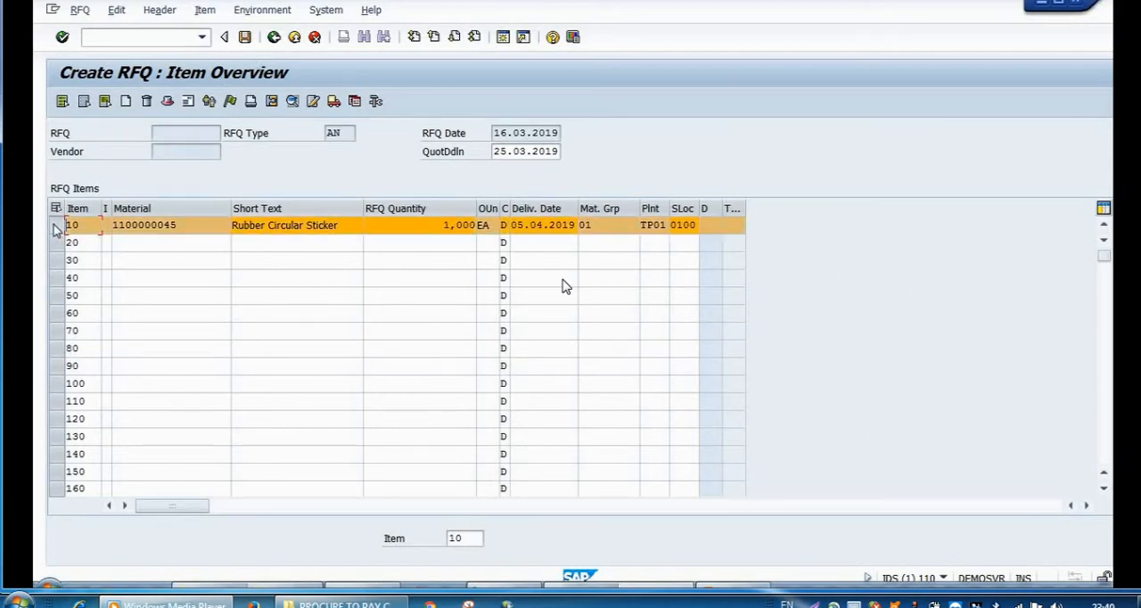
# Step: Open the vendor address for the RFQ and enter the vendor number, the title Company and the name Raju Industries
pyautogui.click(188, 102)
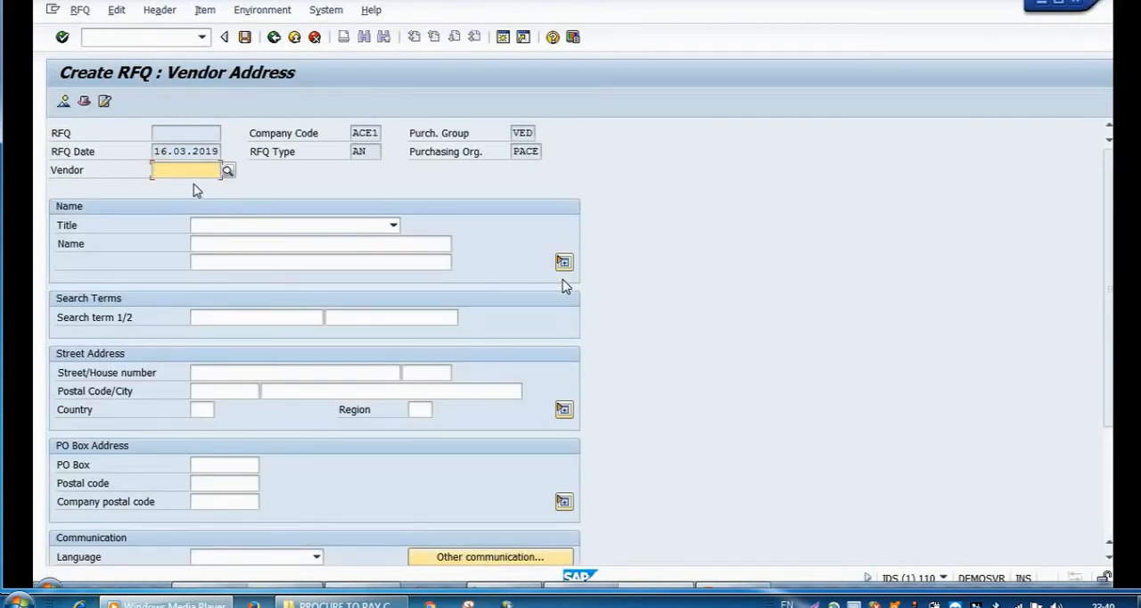
pyautogui.write('25')
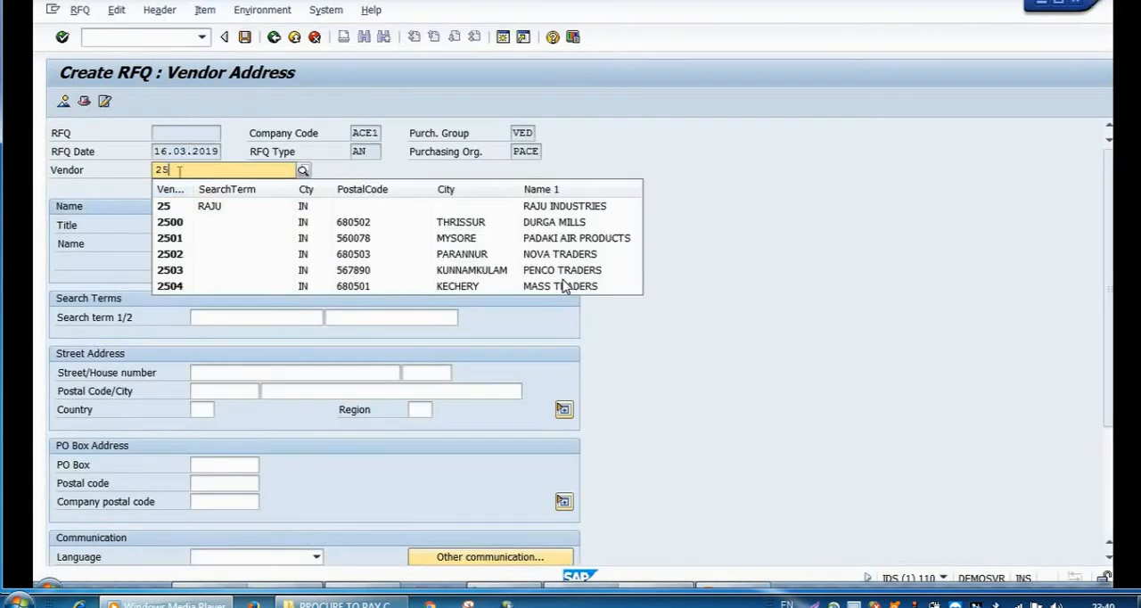
pyautogui.click(177, 214)
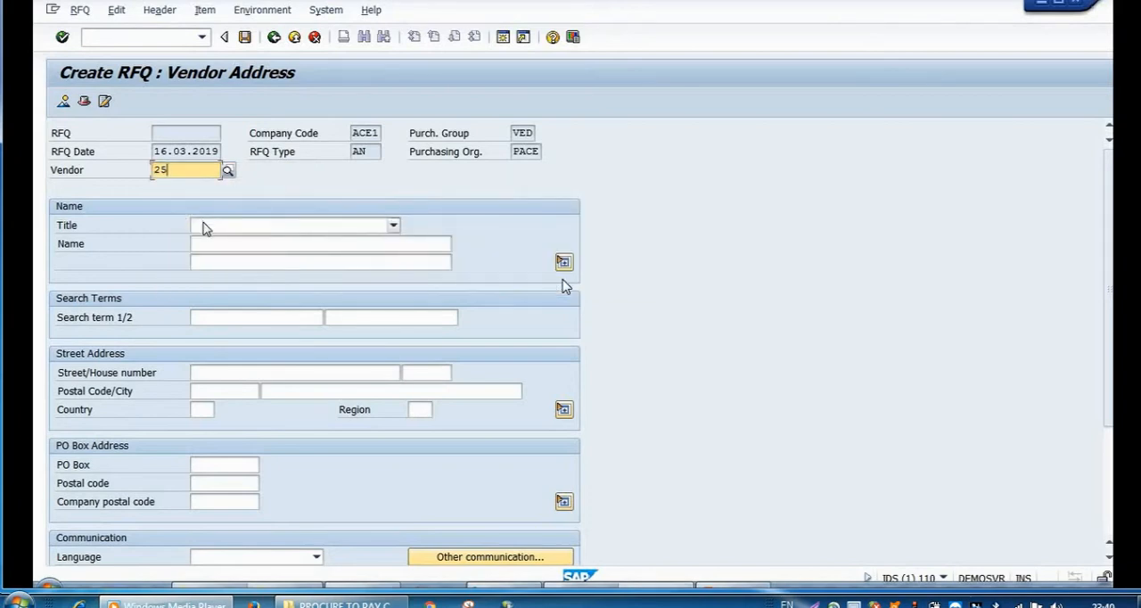
pyautogui.click(201, 226)
pyautogui.click(206, 241)
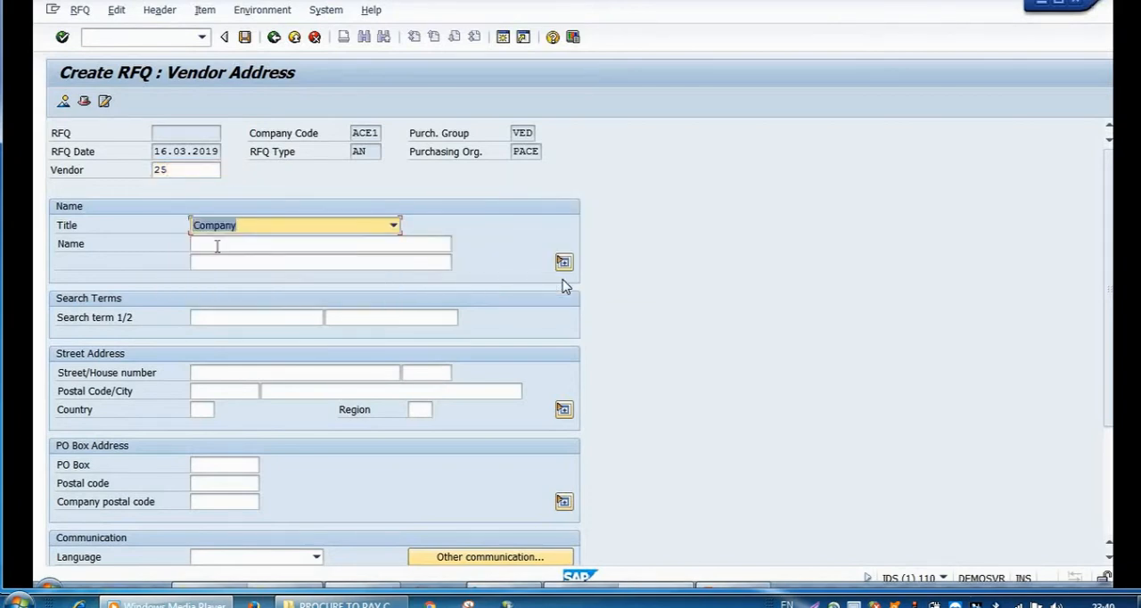
pyautogui.click(214, 245)
pyautogui.write('ra')
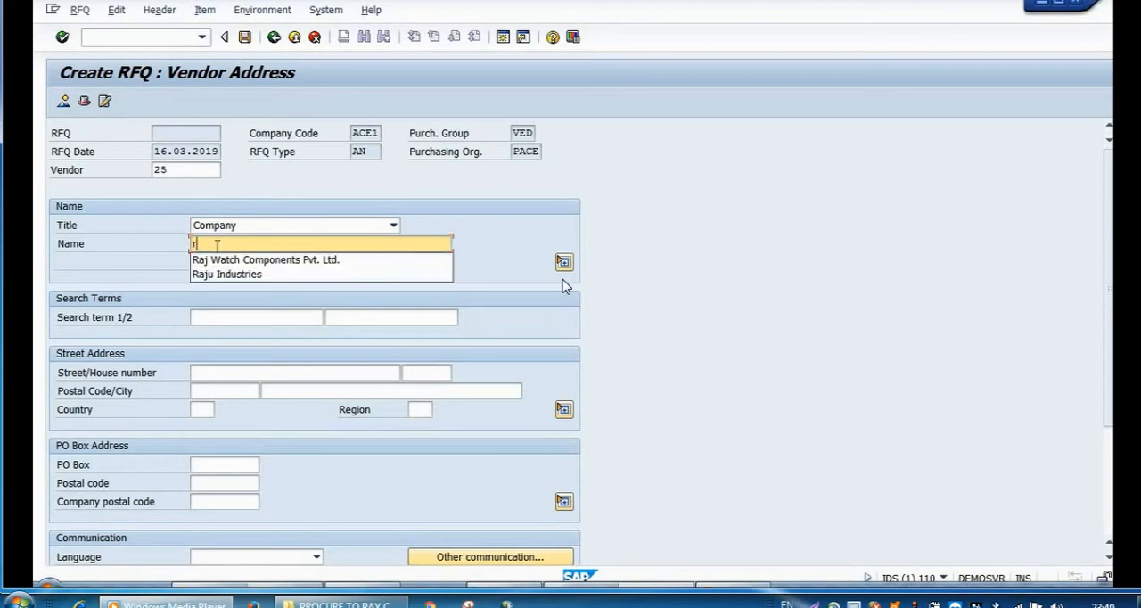
pyautogui.click(225, 276)
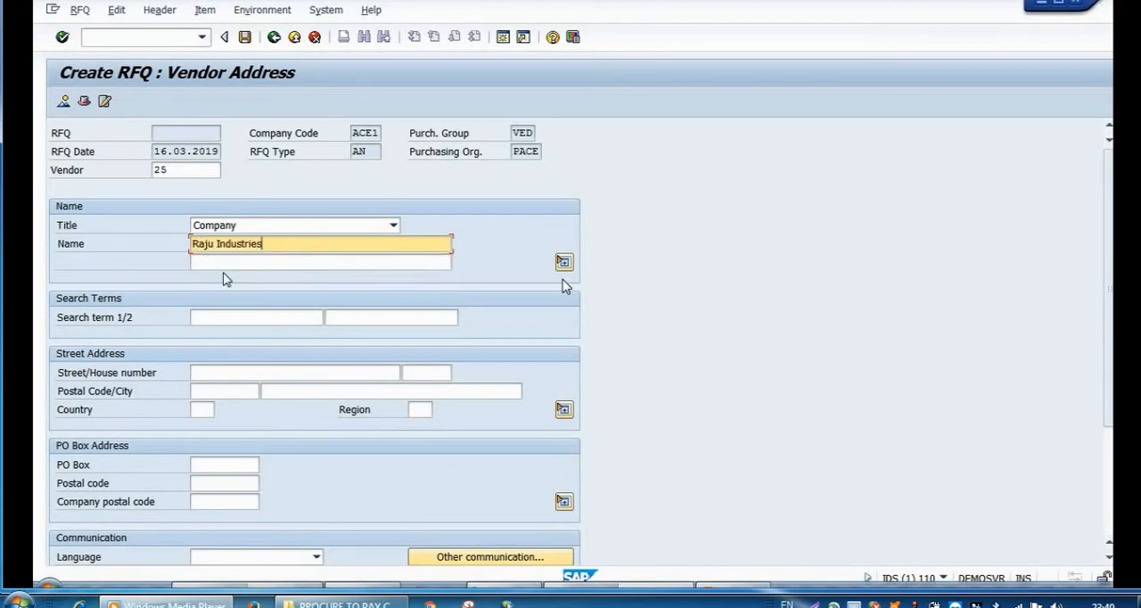
# Step: Set search term 1 to Raju, fill in the vendor's street, postal code, city, country and region, and set the language to English
pyautogui.click(223, 318)
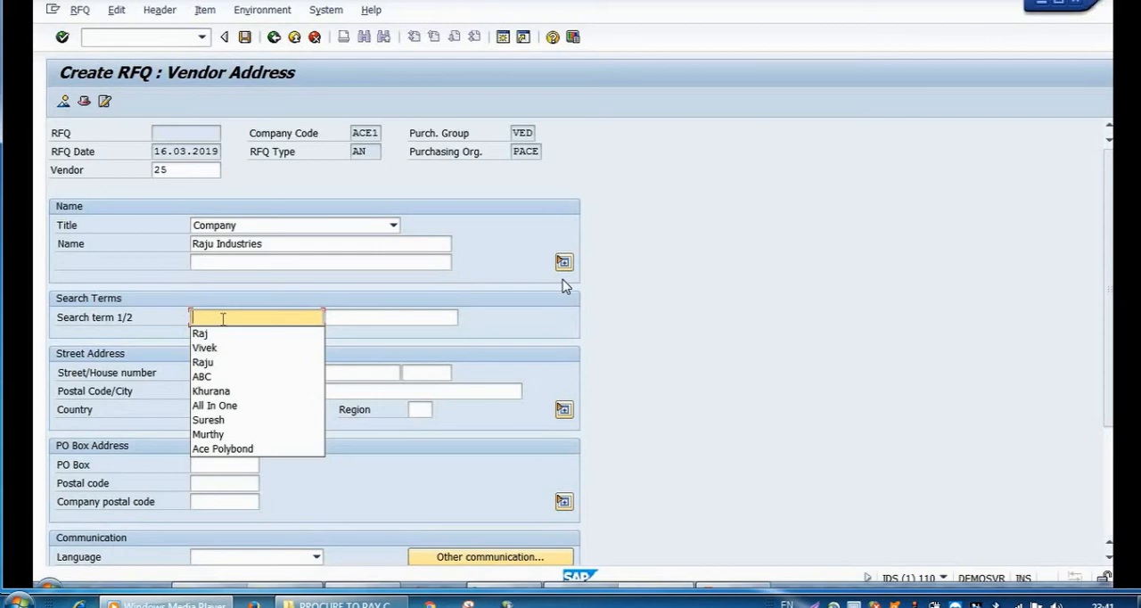
pyautogui.write('R')
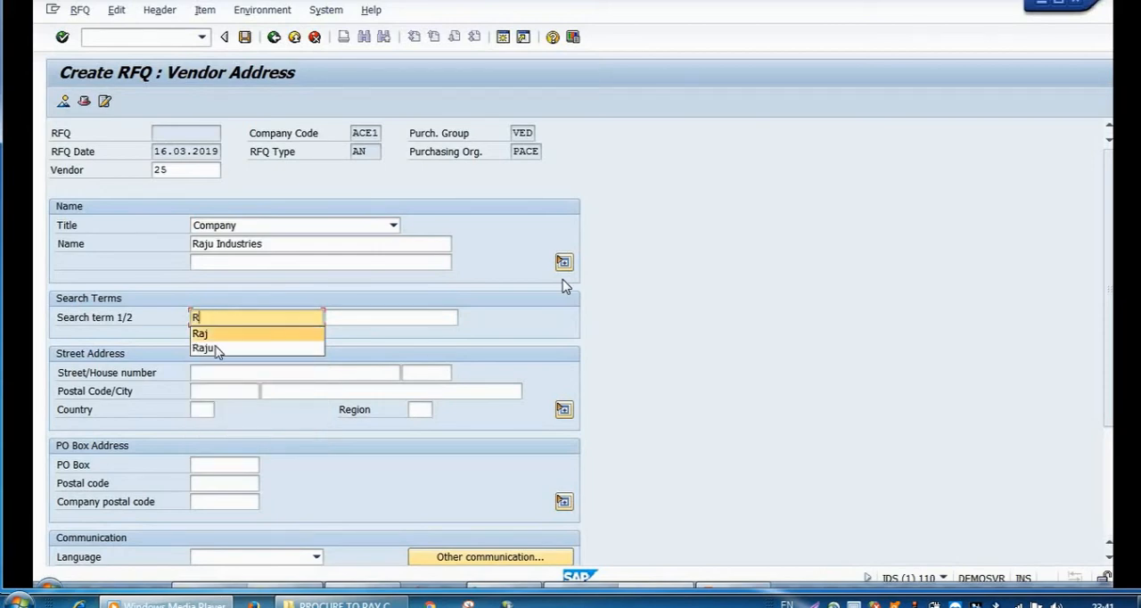
pyautogui.click(217, 348)
pyautogui.click(241, 373)
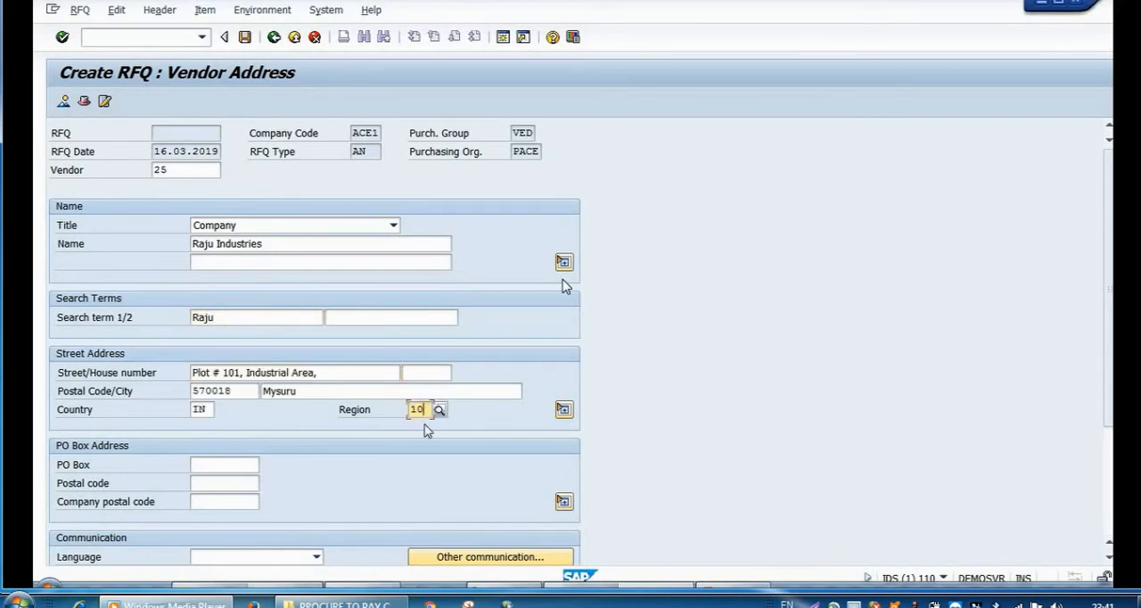
pyautogui.click(315, 557)
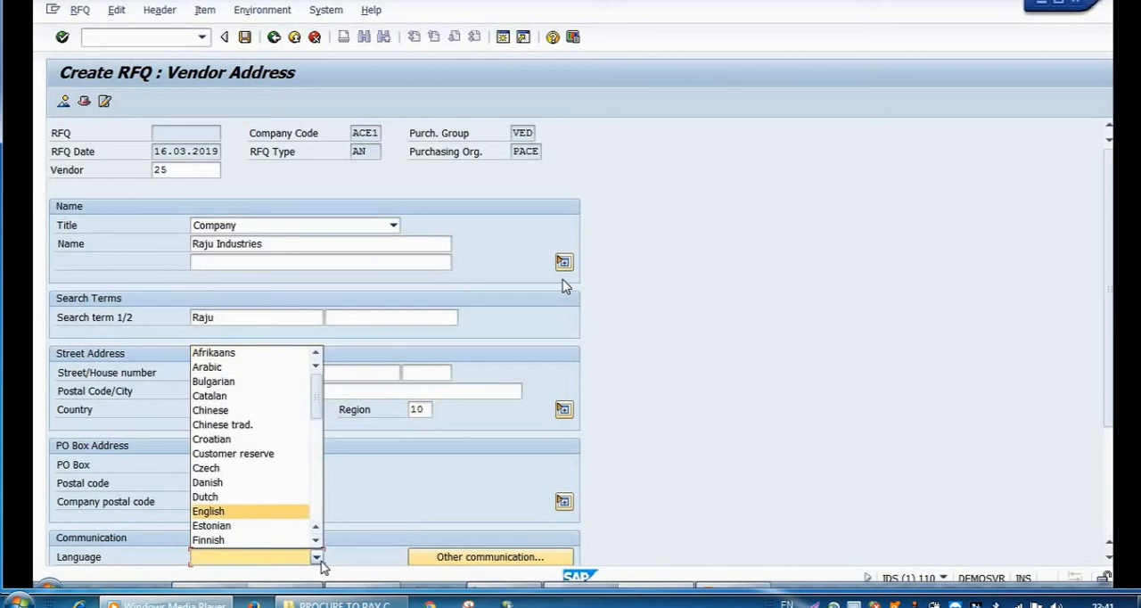
pyautogui.click(319, 560)
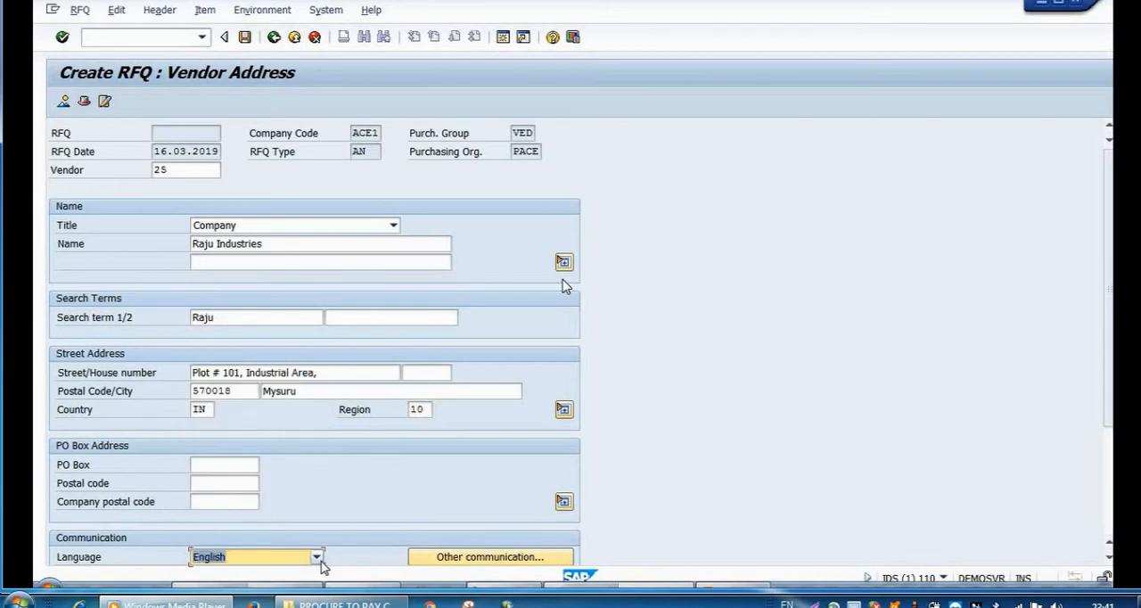
# Step: Leave the Raju Industries vendor address and save the RFQ, accepting the save without a message record
pyautogui.click(274, 39)
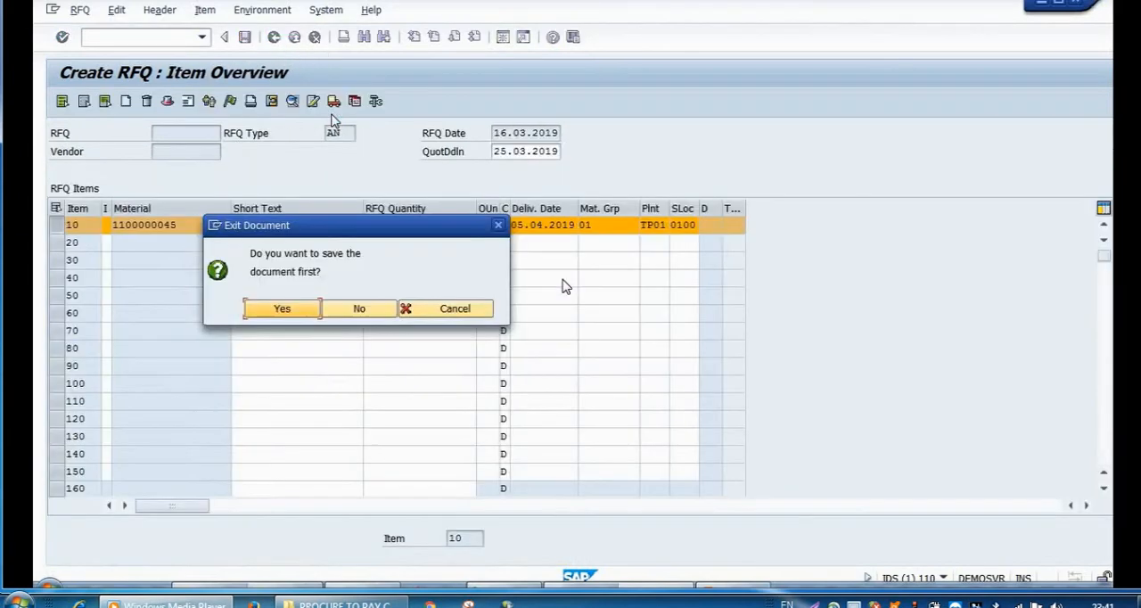
pyautogui.click(299, 308)
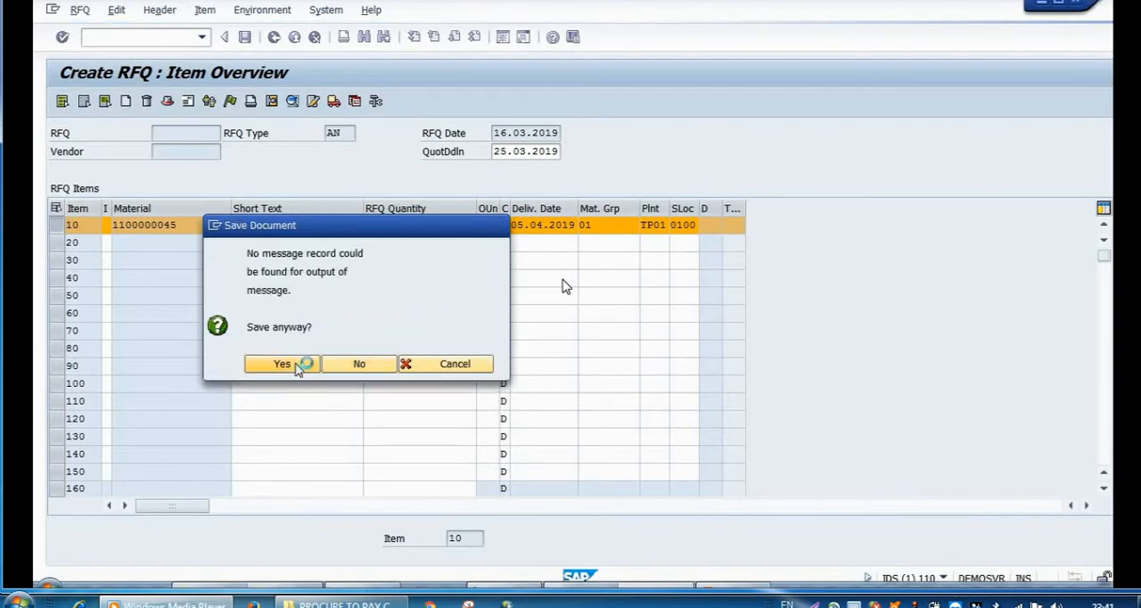
pyautogui.click(281, 364)
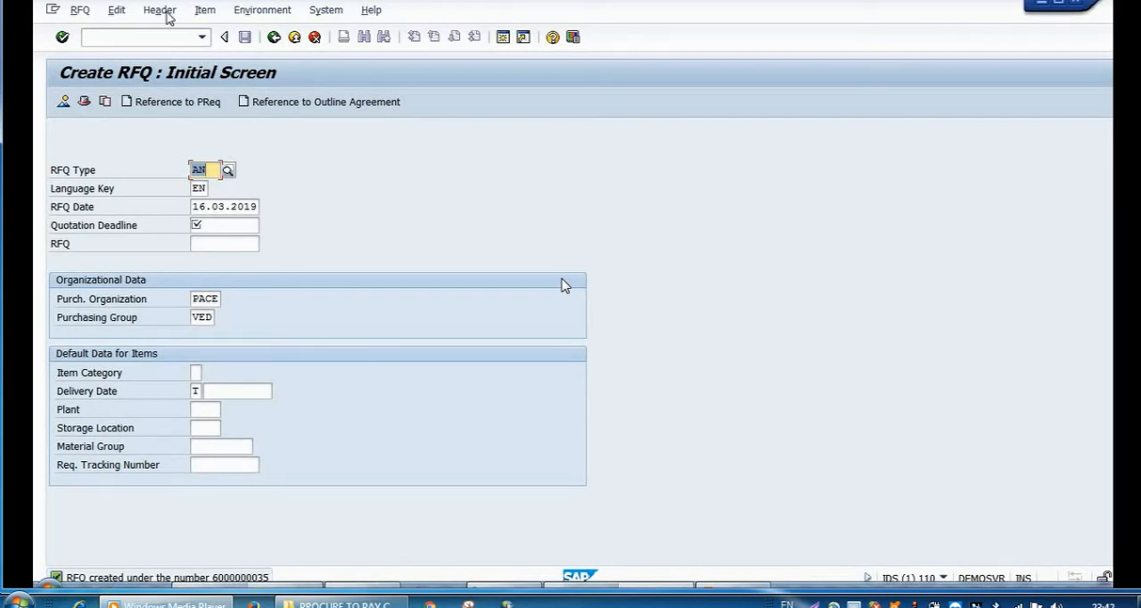
# Step: Exit the RFQ creation transaction and switch to the P2P CYCLE 4 presentation in PowerPoint at the Request for Quotation slide
pyautogui.click(172, 42)
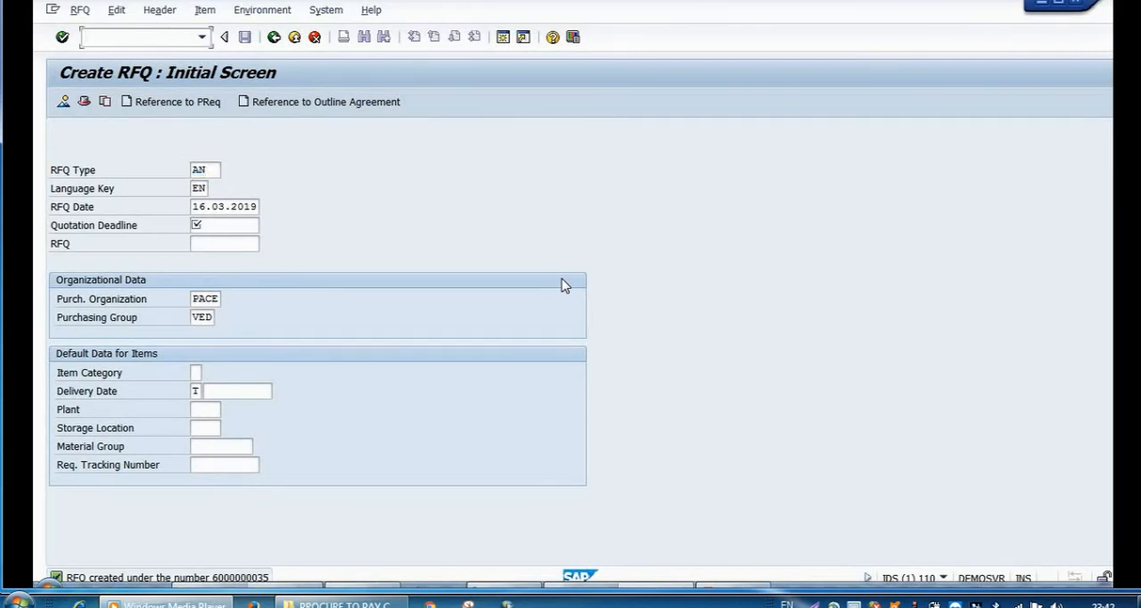
pyautogui.write('/n')
pyautogui.press('Return')
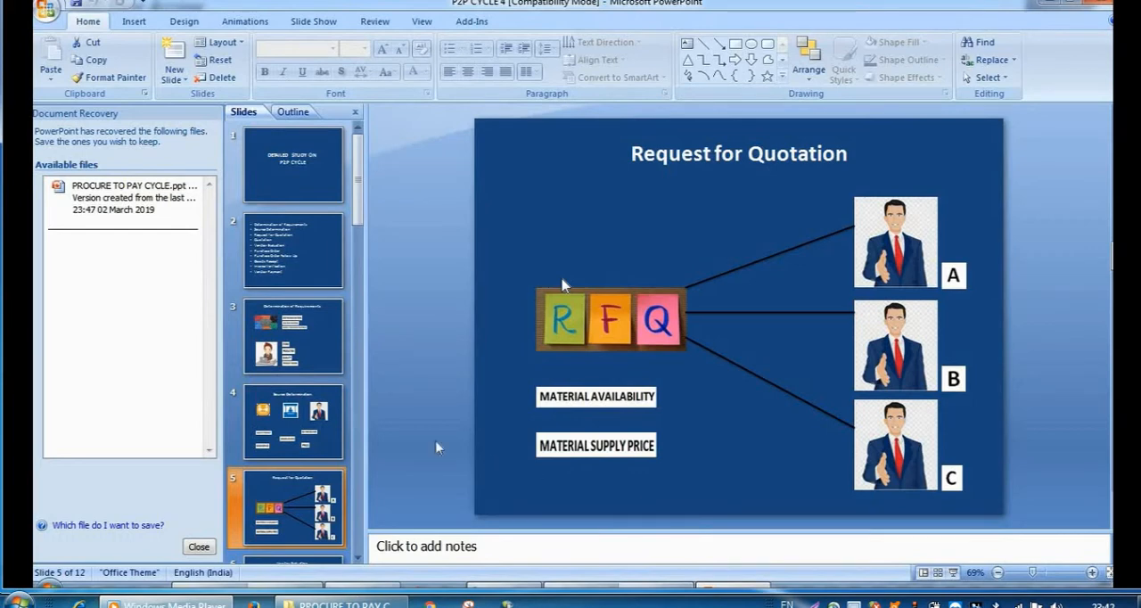
pyautogui.moveTo(359, 214); pyautogui.dragTo(355, 262)
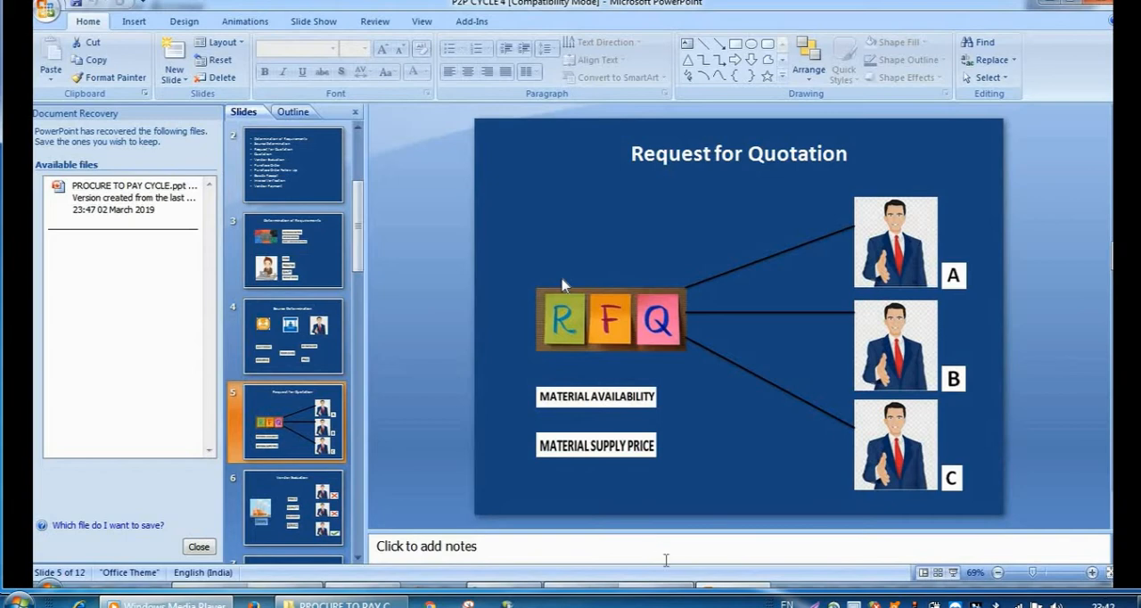
# Step: Switch back to SAP and open the quotation for the Vivek Engineering Pvt. Ltd. RFQ in Maintain Quotation
pyautogui.moveTo(656, 587)
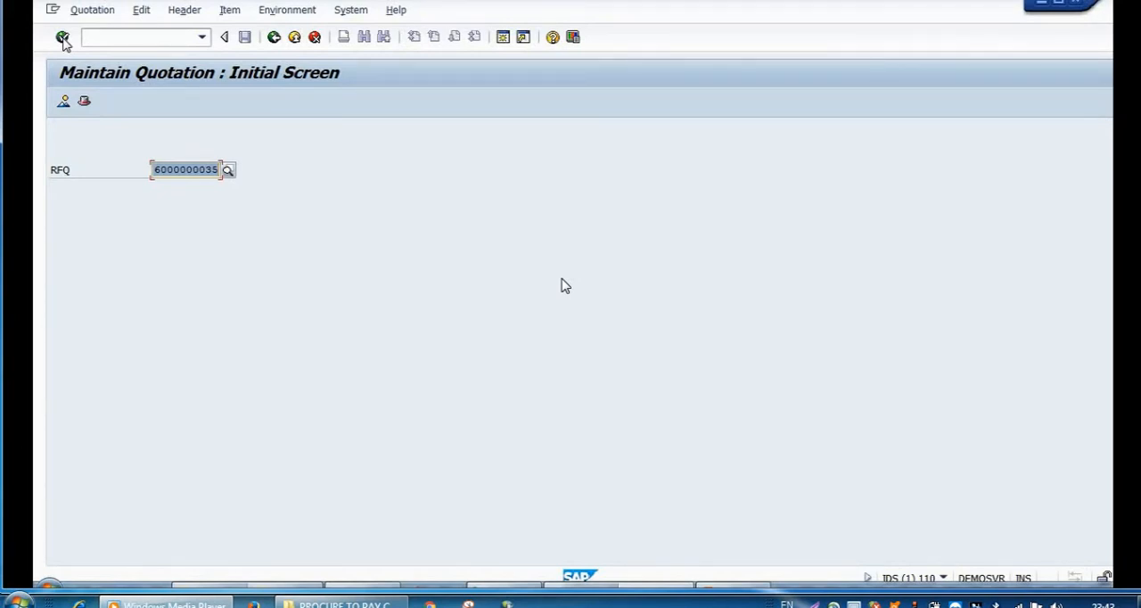
pyautogui.hotkey('ctrl', 'v')
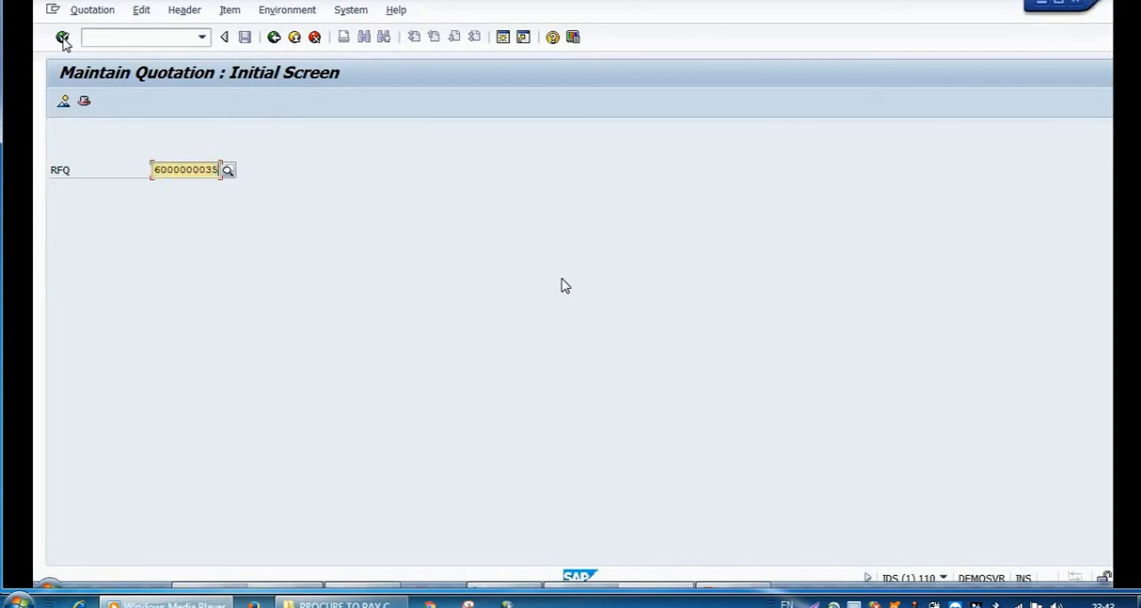
pyautogui.press('BackSpace')
pyautogui.write('3')
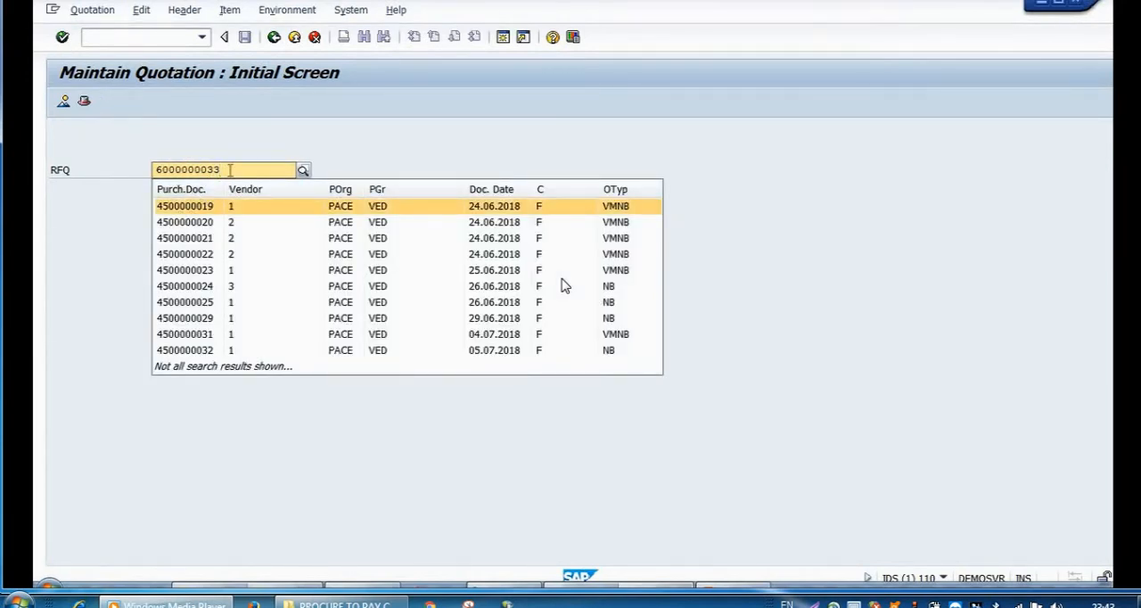
pyautogui.press('Return')
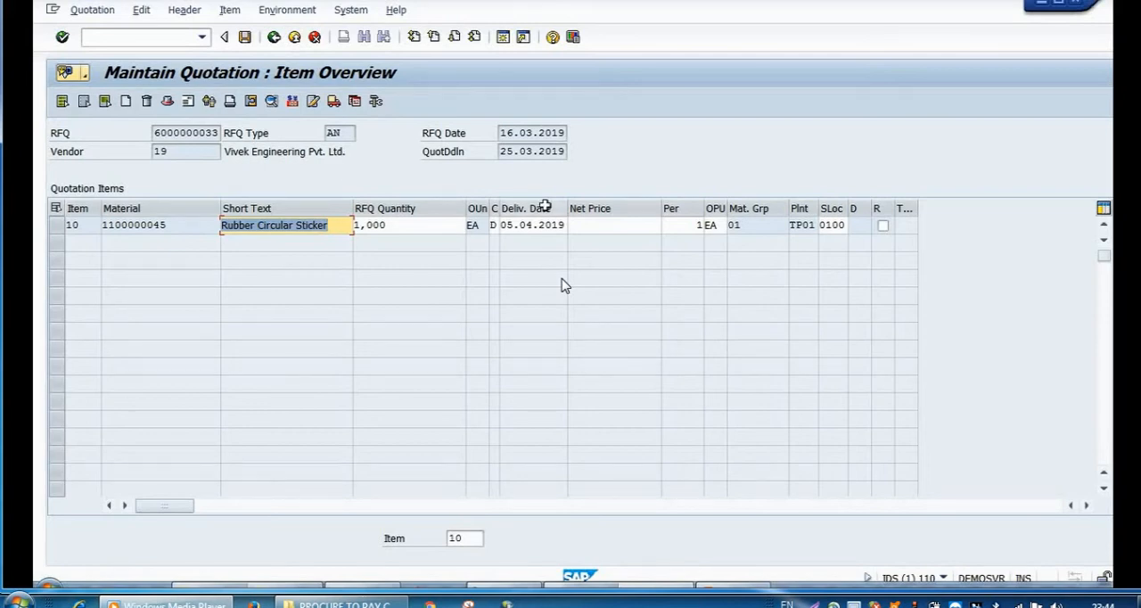
# Step: Set the net price of the Rubber Circular Sticker item to 8 and save the Vivek Engineering quotation
pyautogui.click(604, 230)
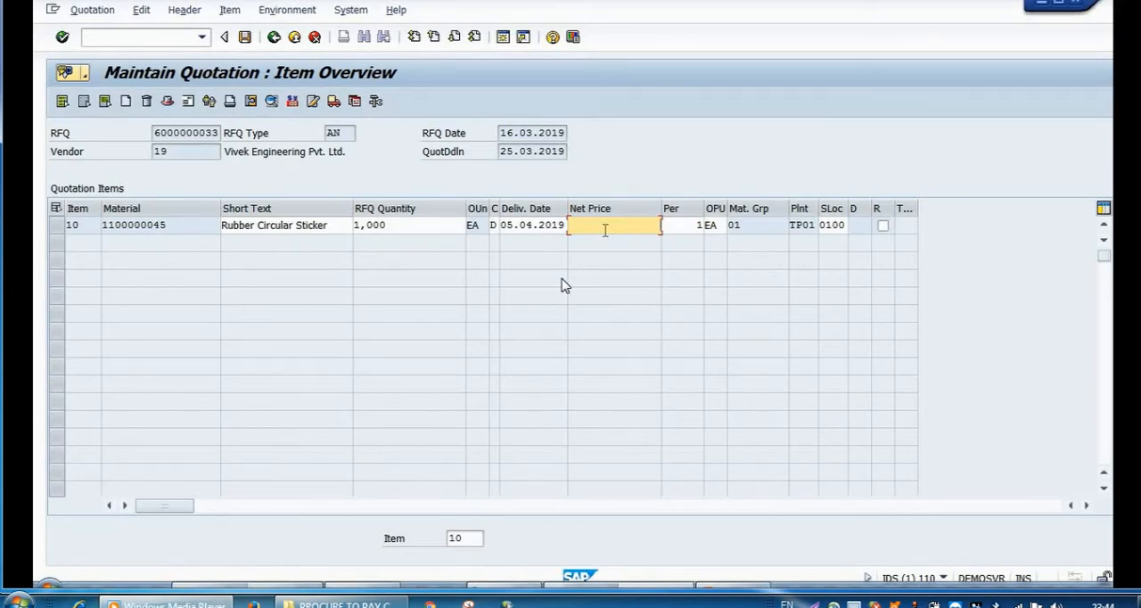
pyautogui.write('8')
pyautogui.click(247, 38)
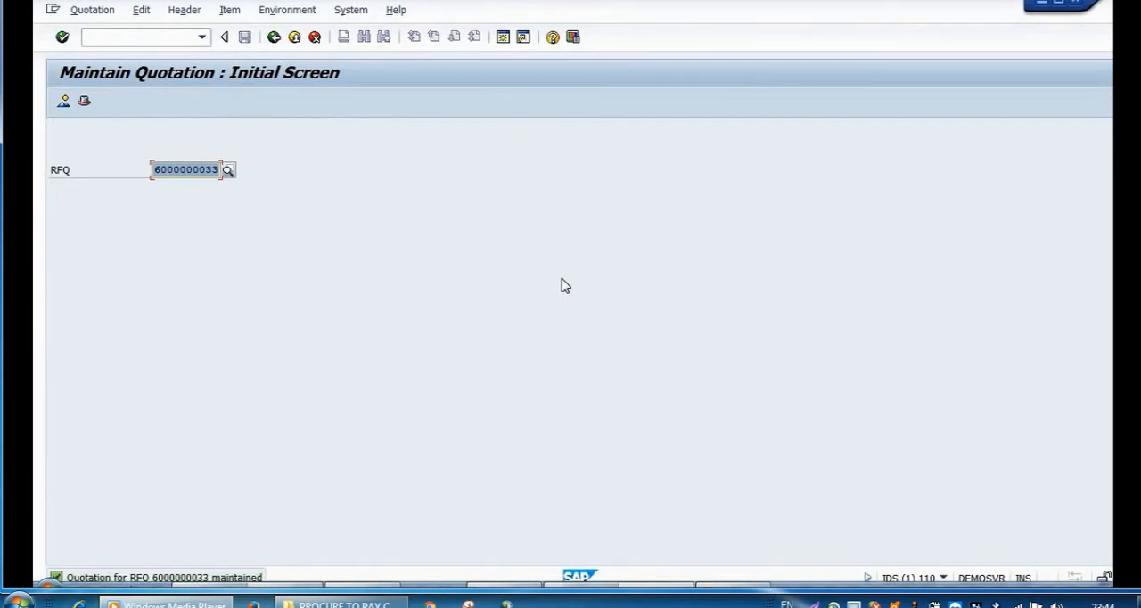
# Step: Save the Raj Watch Components quotation with a net price of 10 and enter the RFQ number of Raju Industries
pyautogui.moveTo(164, 570)
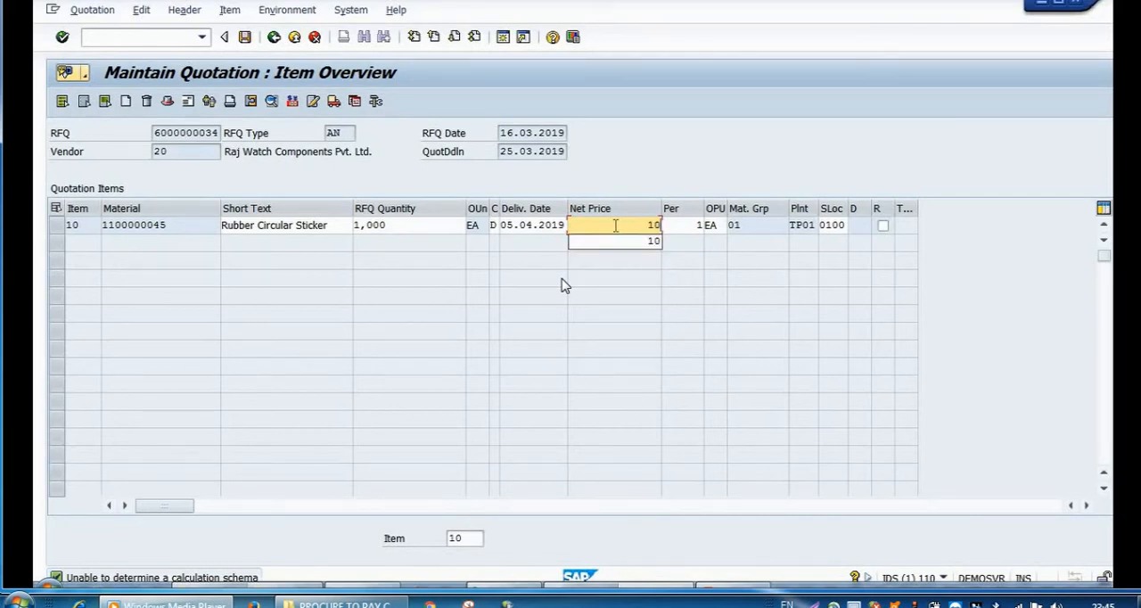
pyautogui.click(244, 40)
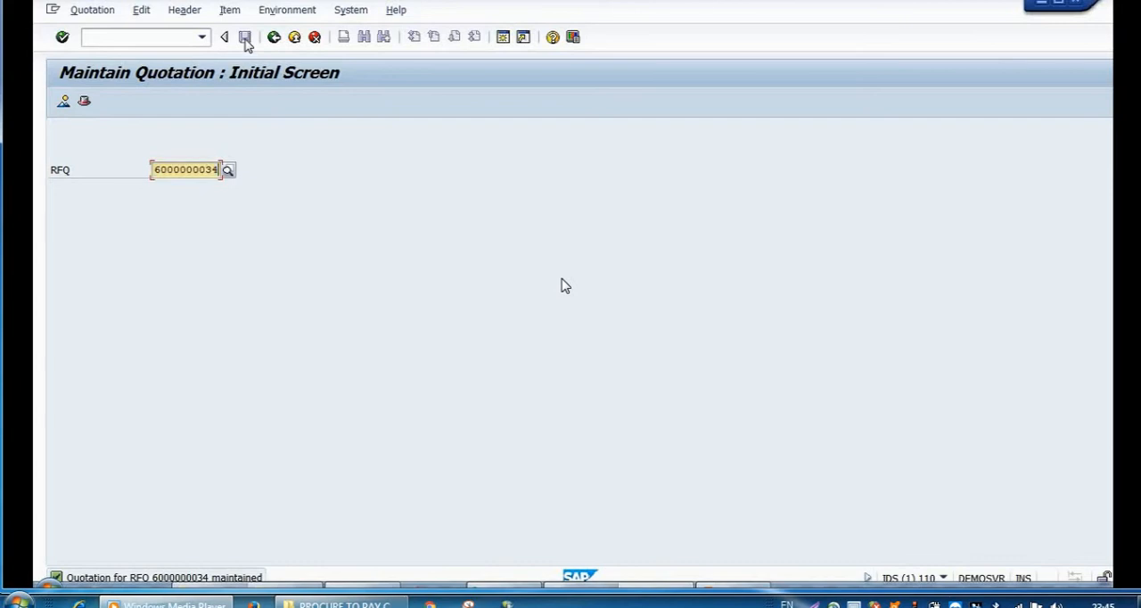
pyautogui.write('6000000035')
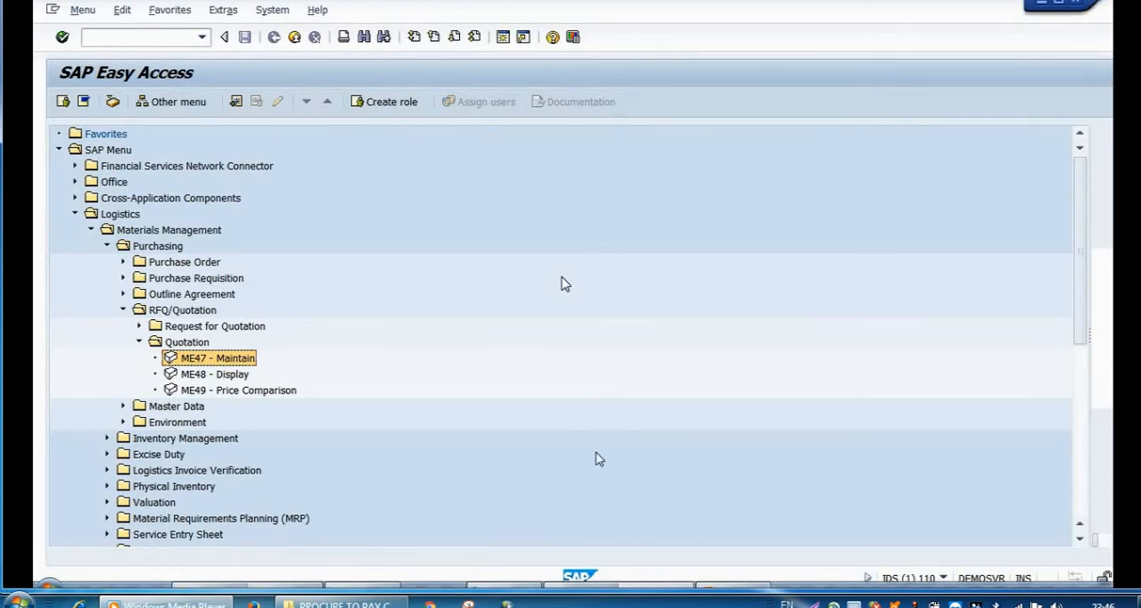
# Step: Switch to the PowerPoint presentation and show the Vendor Evaluation slide
pyautogui.click(732, 585)
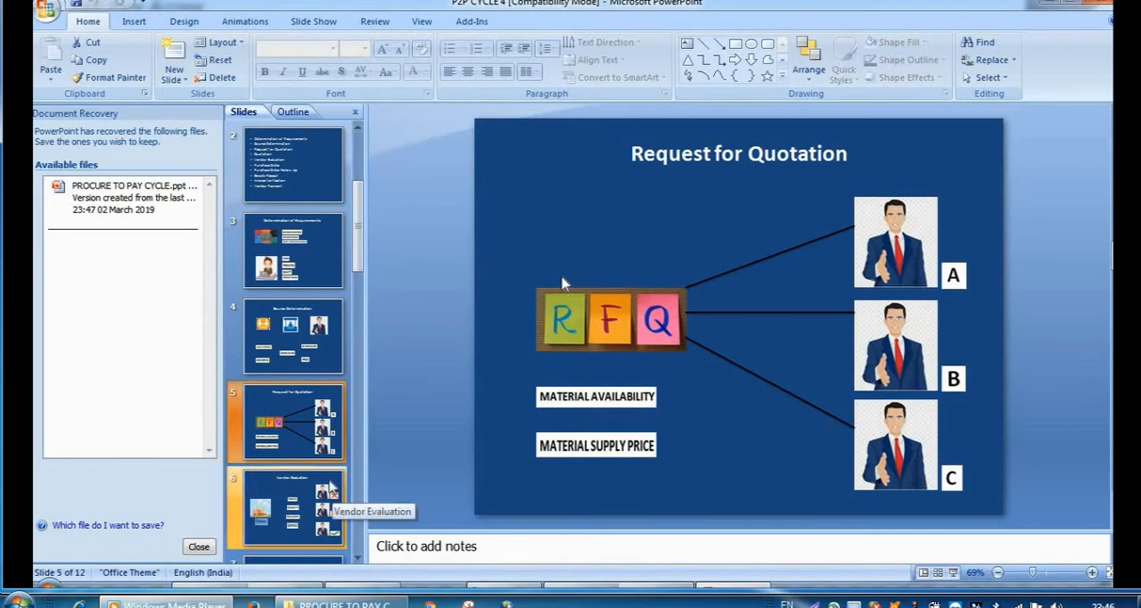
pyautogui.click(330, 488)
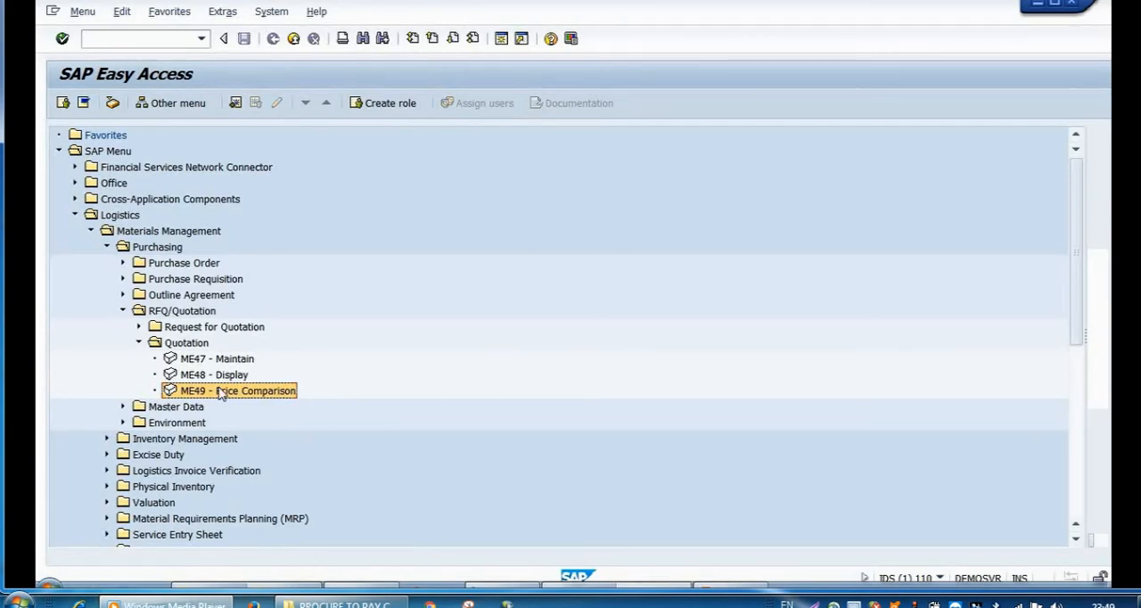
# Step: Start transaction ME49 in SAP to open the price comparison of quotations
pyautogui.click(164, 41)
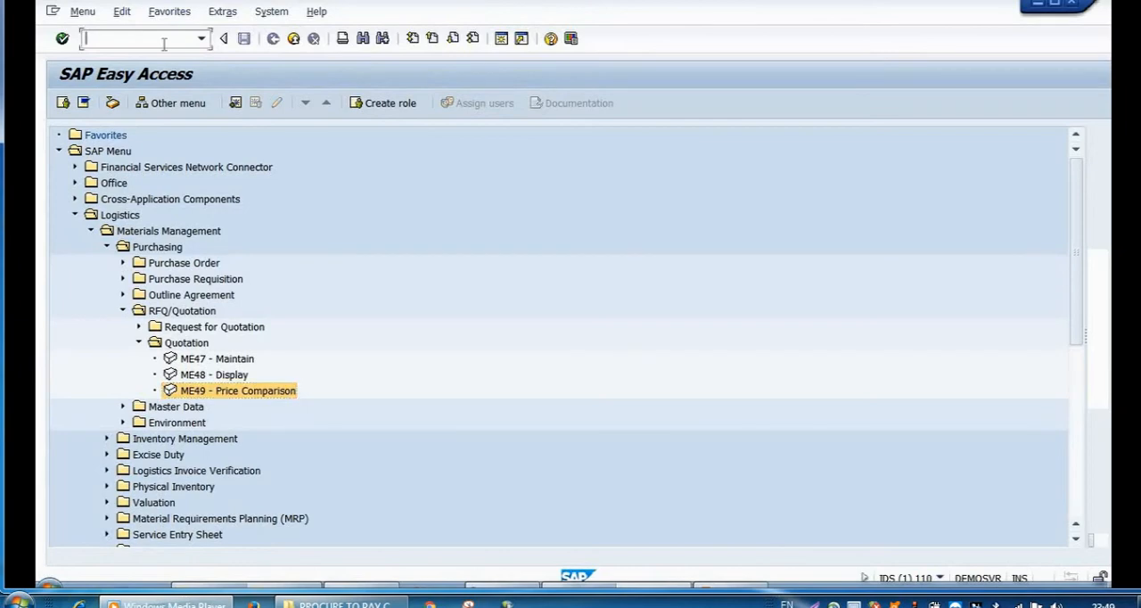
pyautogui.write('me49')
pyautogui.click(63, 41)
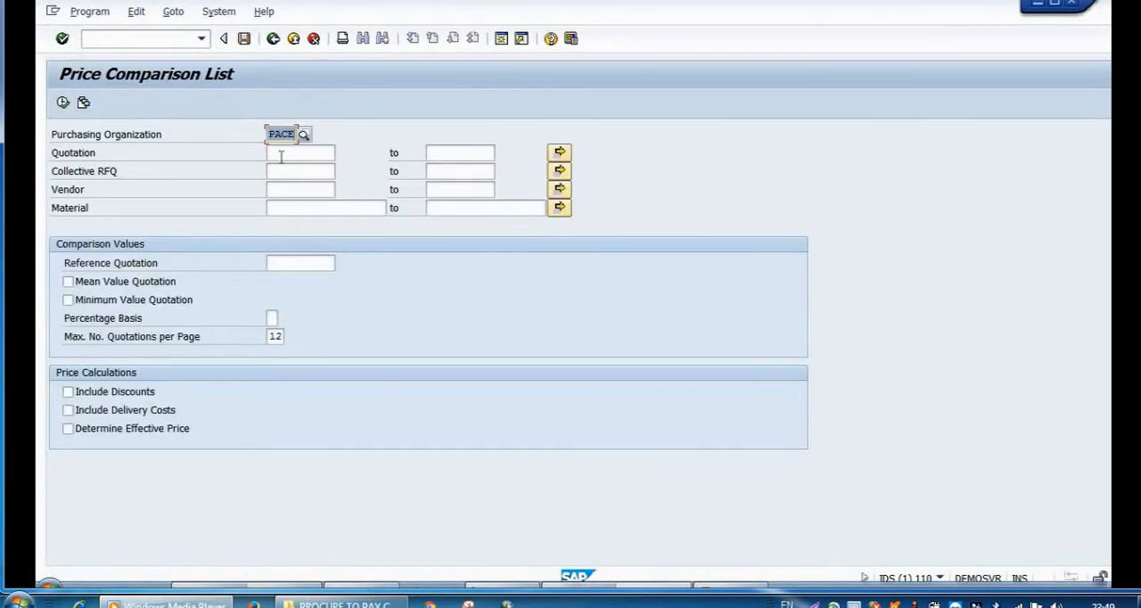
# Step: Run the price comparison for the quotation range from the Raj Watch Components RFQ to the Raju Industries RFQ
pyautogui.click(282, 156)
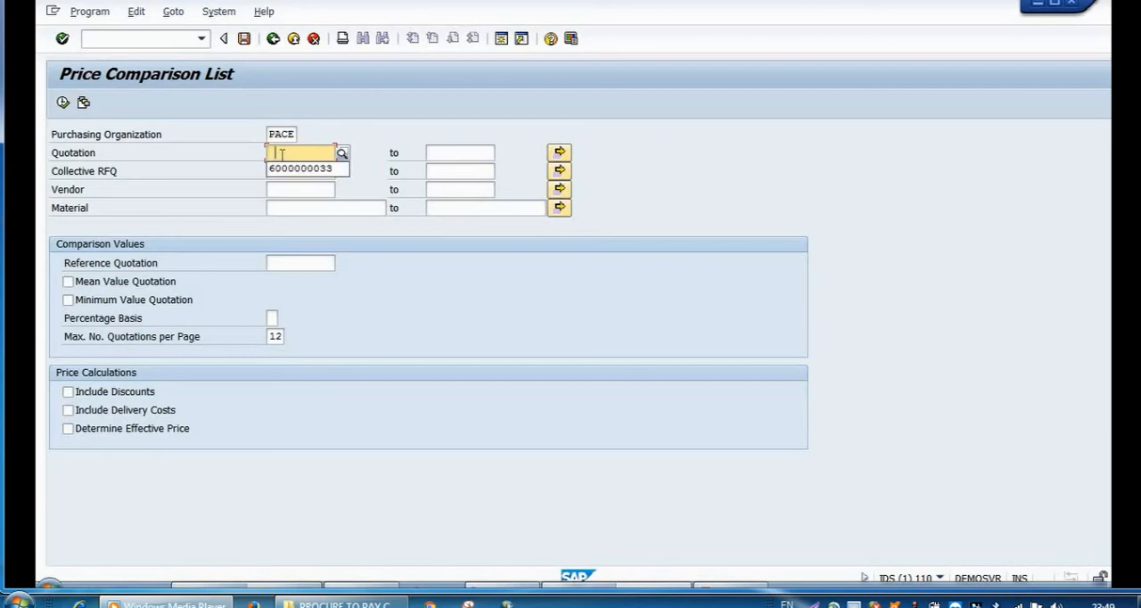
pyautogui.click(287, 170)
pyautogui.press('BackSpace')
pyautogui.write('4')
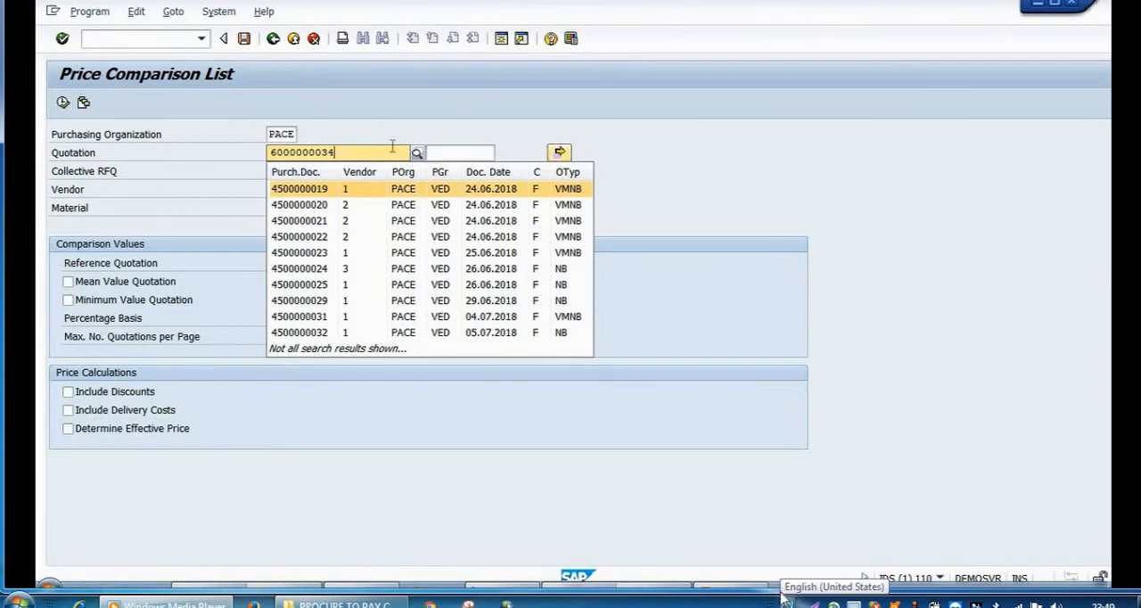
pyautogui.click(438, 152)
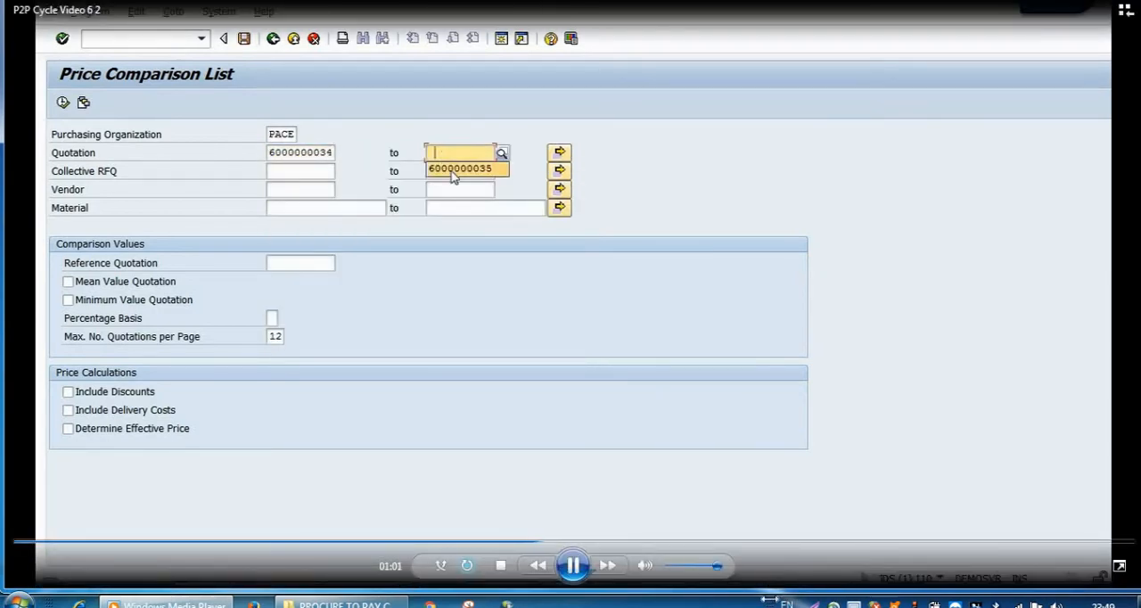
pyautogui.click(456, 169)
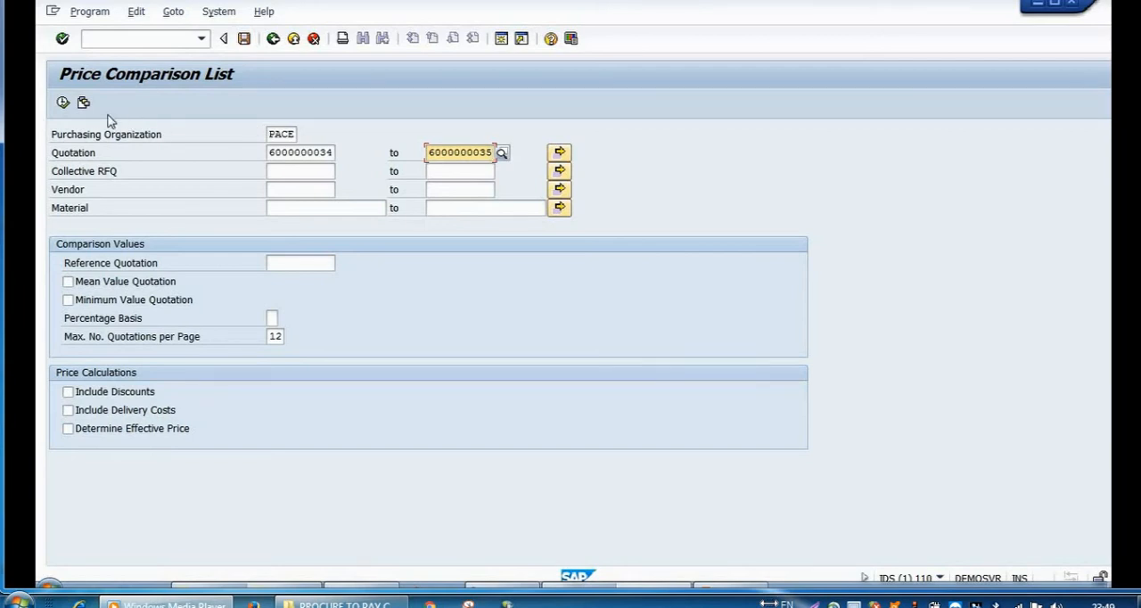
pyautogui.click(62, 102)
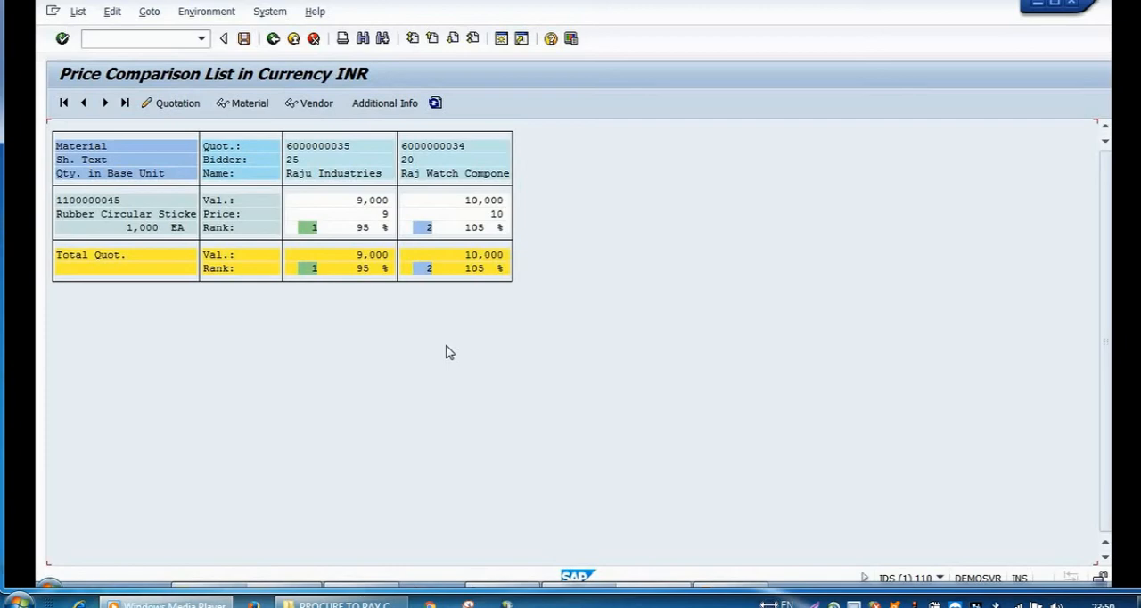
# Step: Leave the price comparison list and open the Create Purchase Order transaction in SAP
pyautogui.moveTo(769, 572)
pyautogui.click(293, 39)
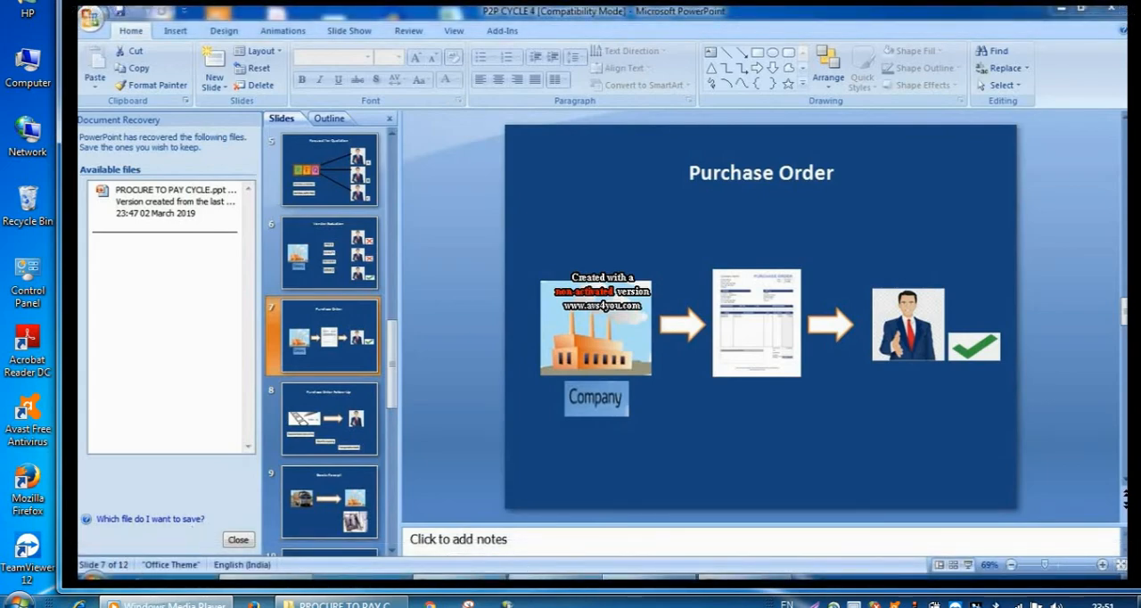
pyautogui.moveTo(570, 2); pyautogui.dragTo(555, 4)
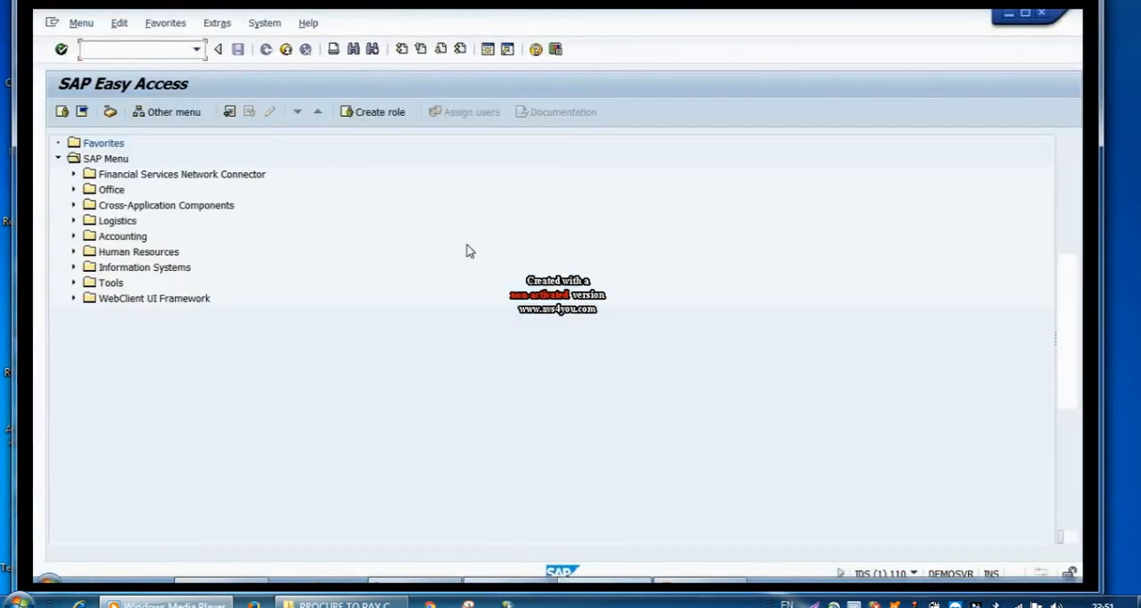
pyautogui.moveTo(474, 241); pyautogui.dragTo(481, 242)
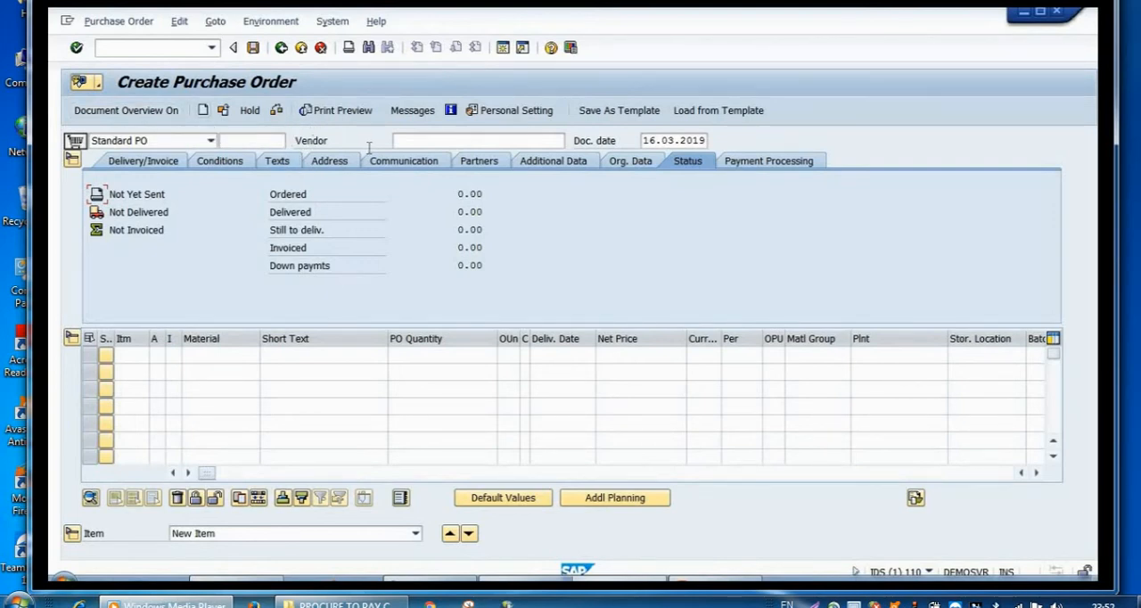
# Step: Set Raju Industries as the vendor of the standard purchase order
pyautogui.click(401, 142)
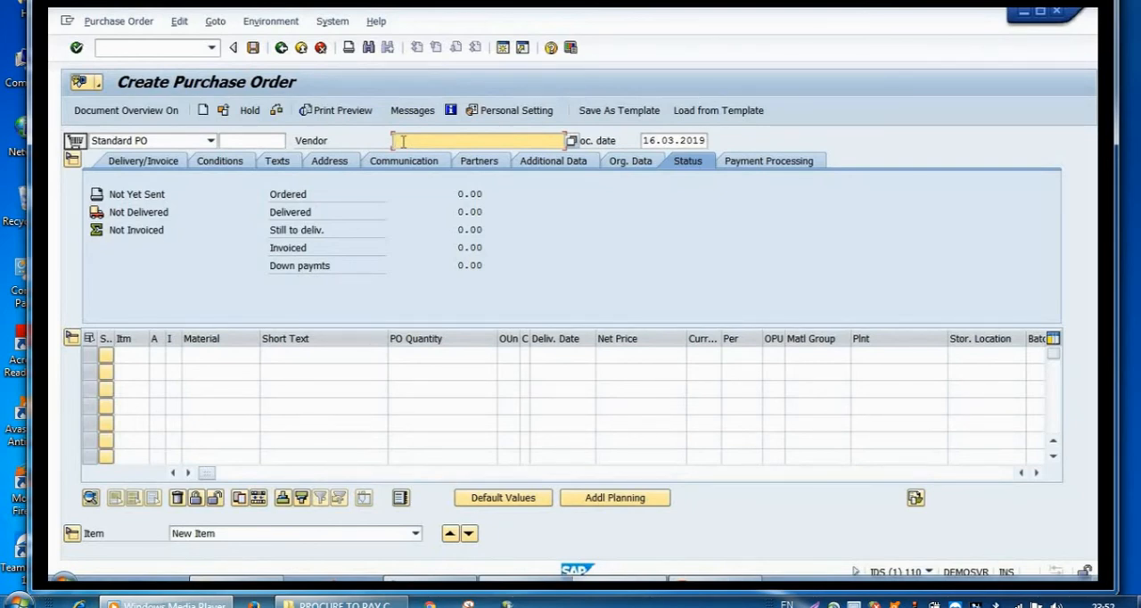
pyautogui.write('25')
pyautogui.press('Return')
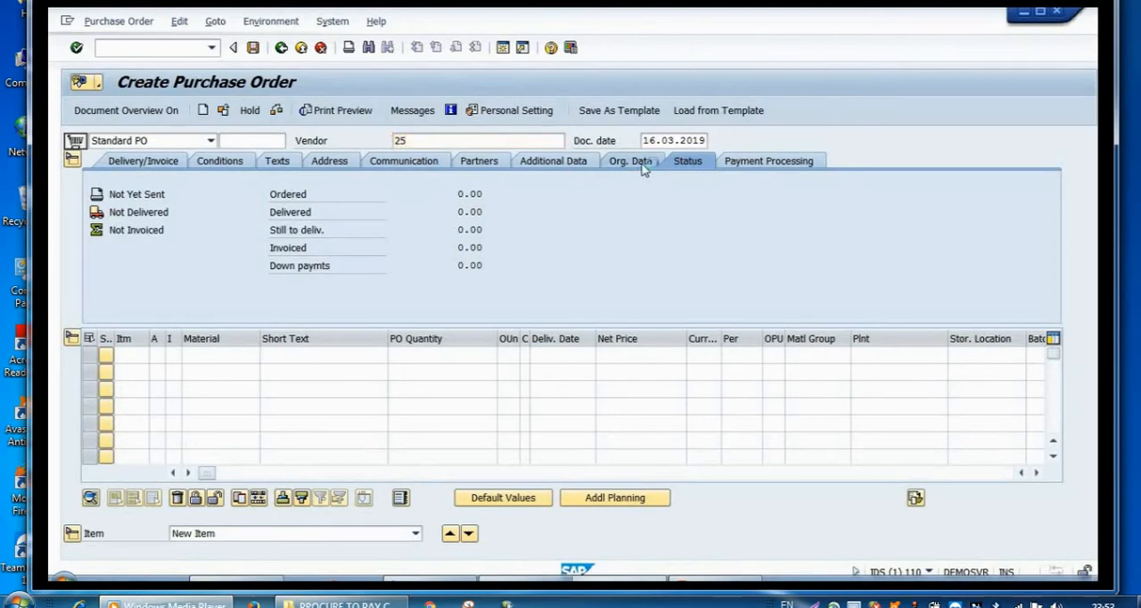
# Step: Fill in the organizational data with purchasing organization PACE, purchasing group ved and company code ace1
pyautogui.click(642, 164)
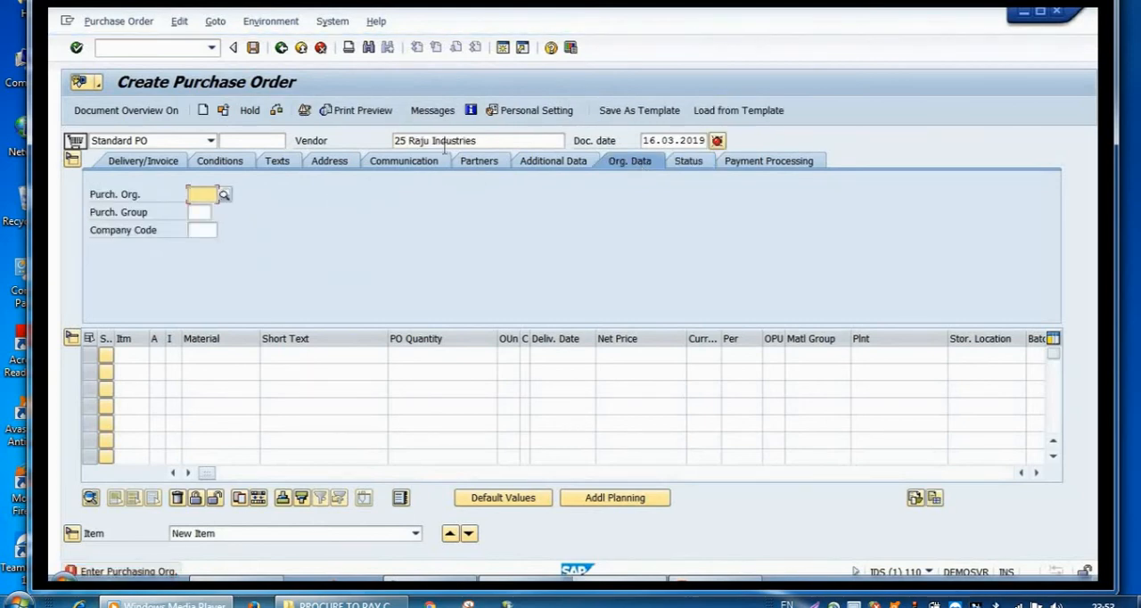
pyautogui.click(203, 197)
pyautogui.click(201, 208)
pyautogui.click(197, 212)
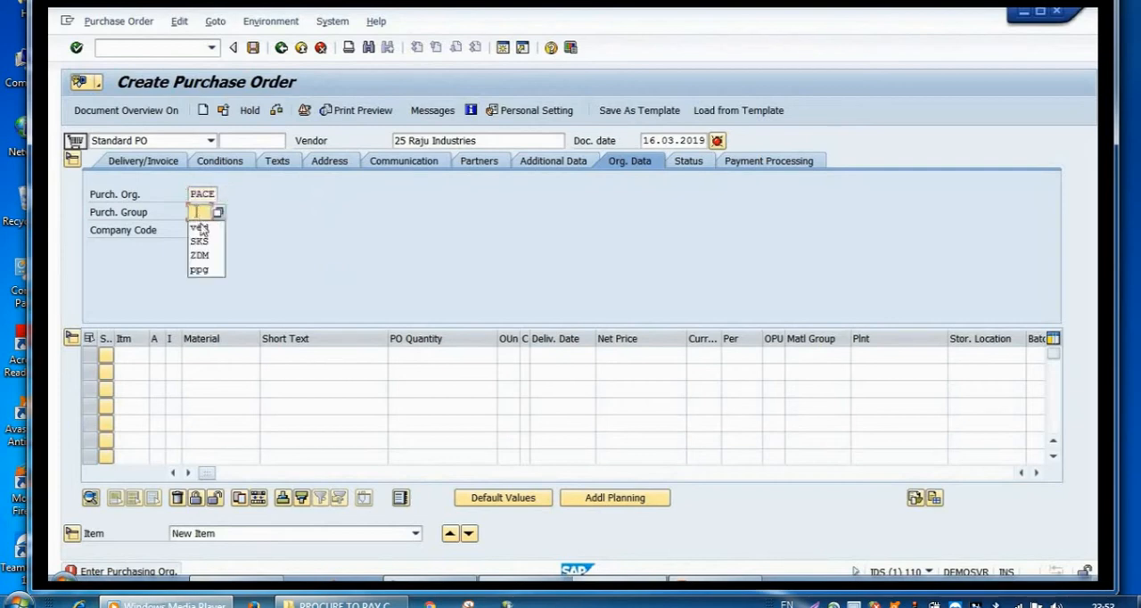
pyautogui.click(201, 233)
pyautogui.click(202, 232)
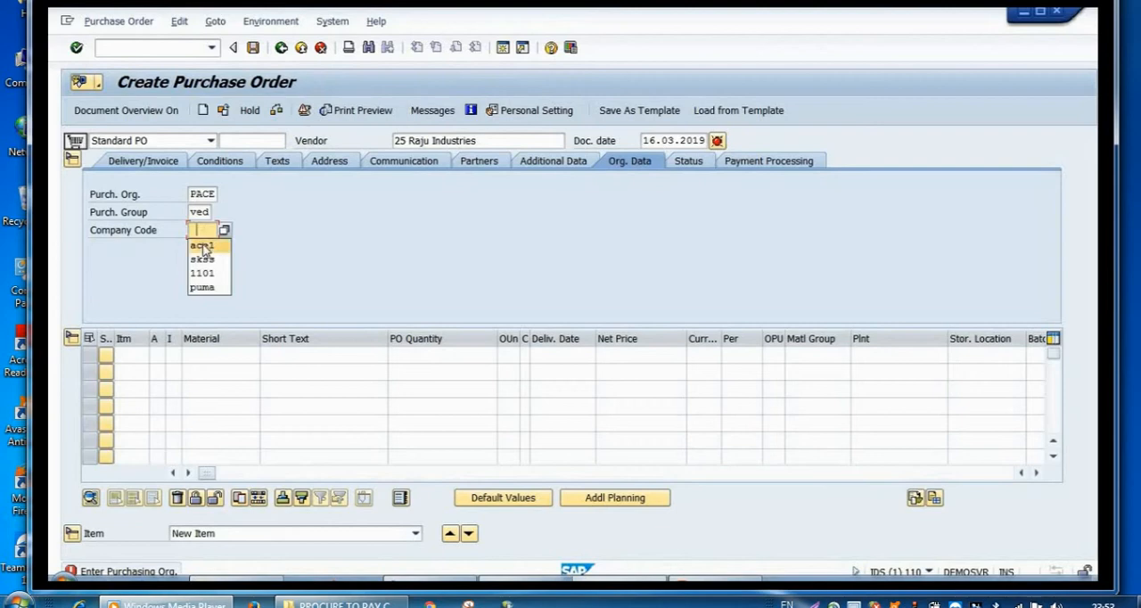
pyautogui.click(203, 246)
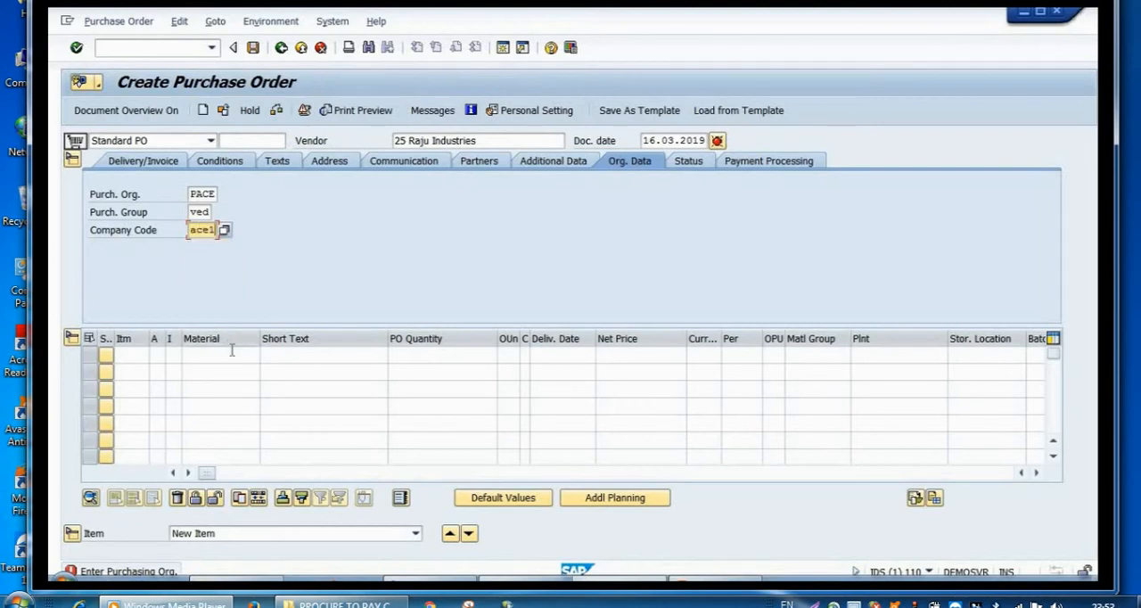
pyautogui.click(232, 355)
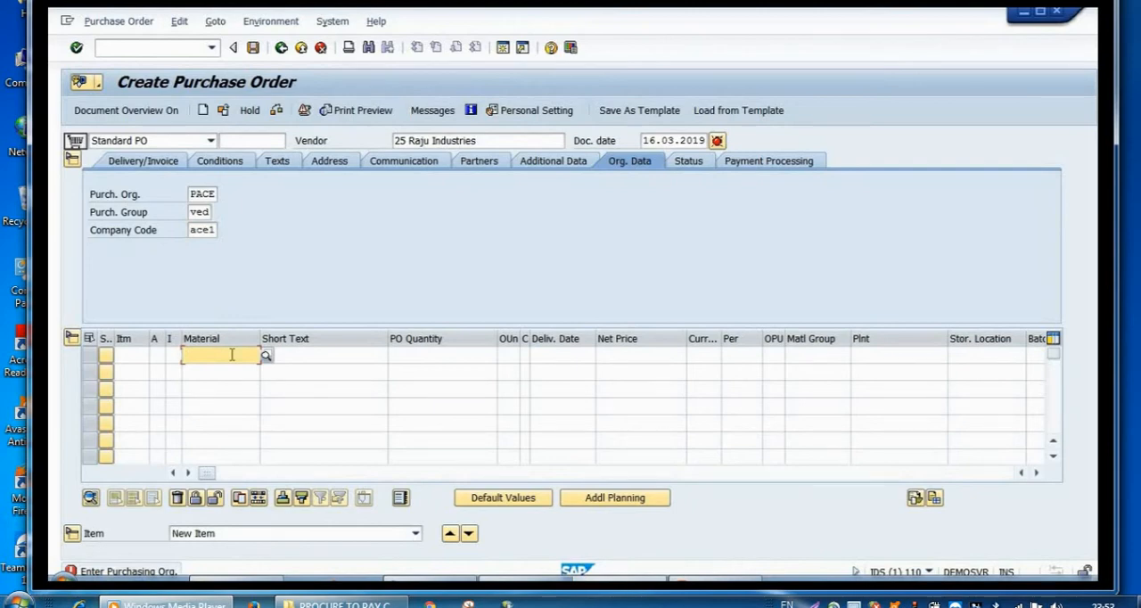
pyautogui.click(266, 355)
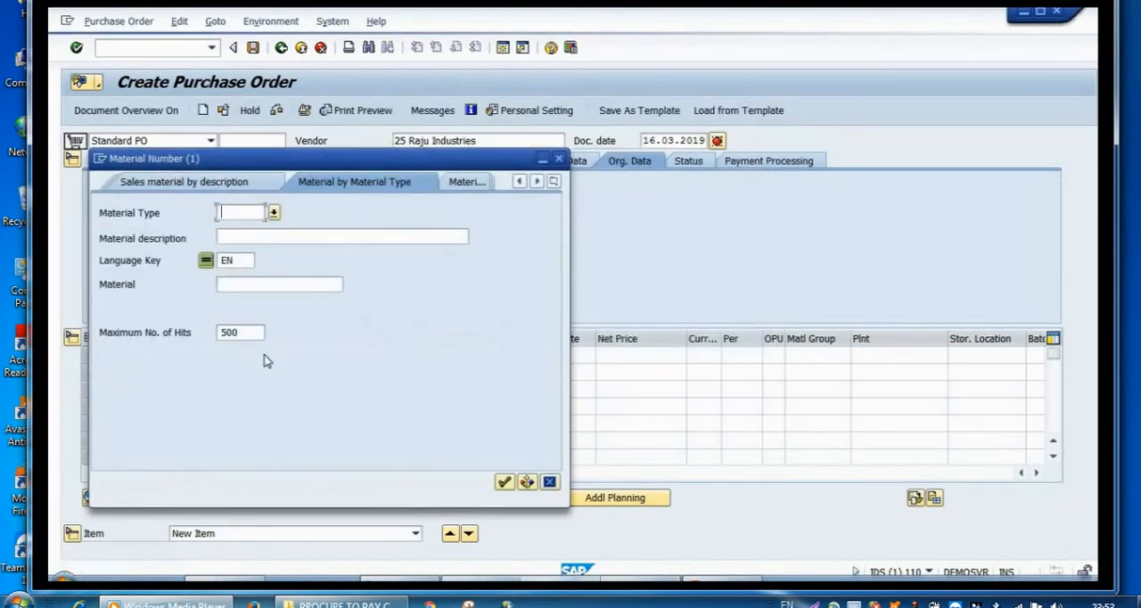
pyautogui.write('RMTP')
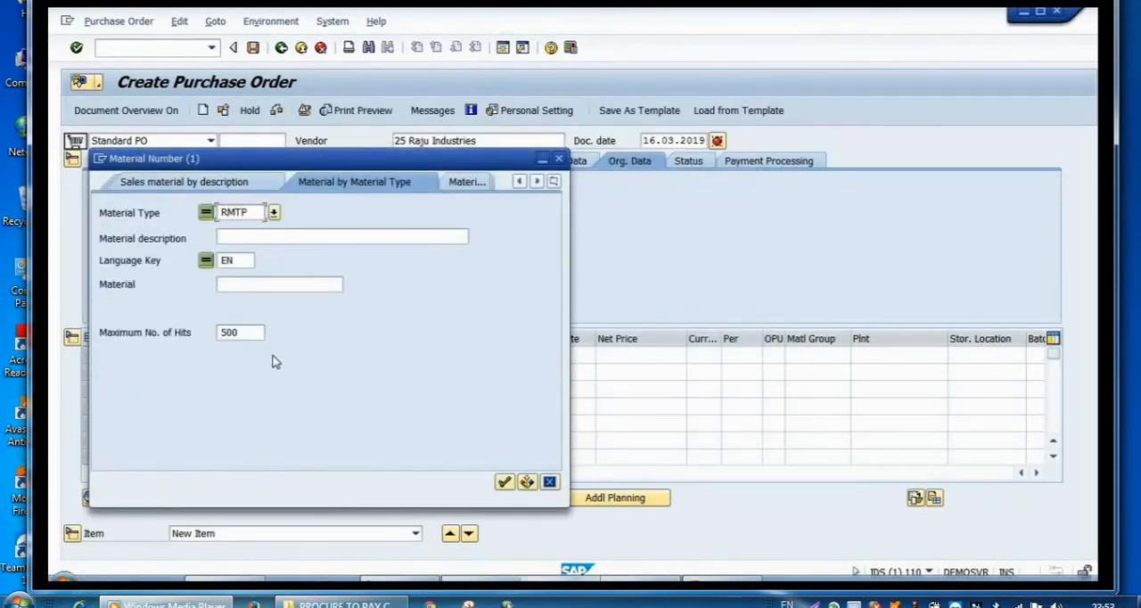
pyautogui.click(504, 481)
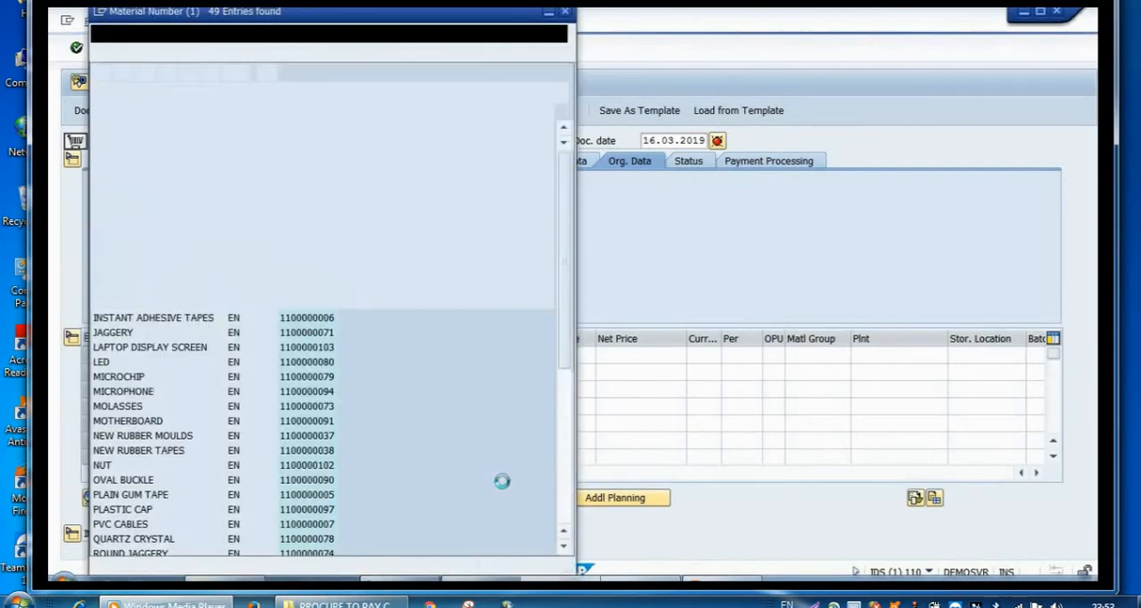
pyautogui.click(567, 448)
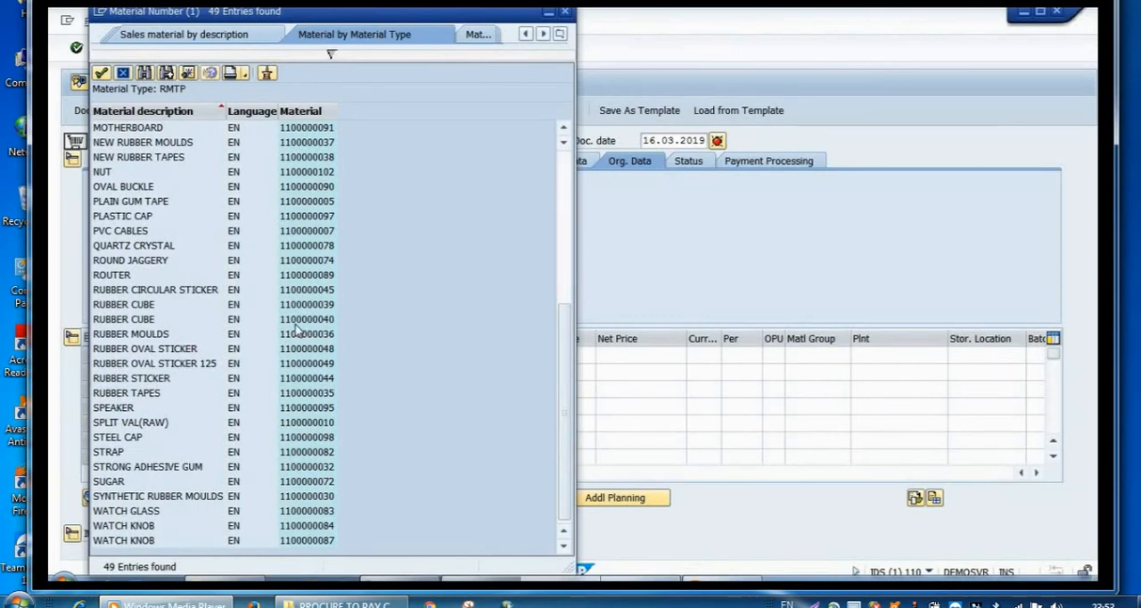
pyautogui.click(303, 294)
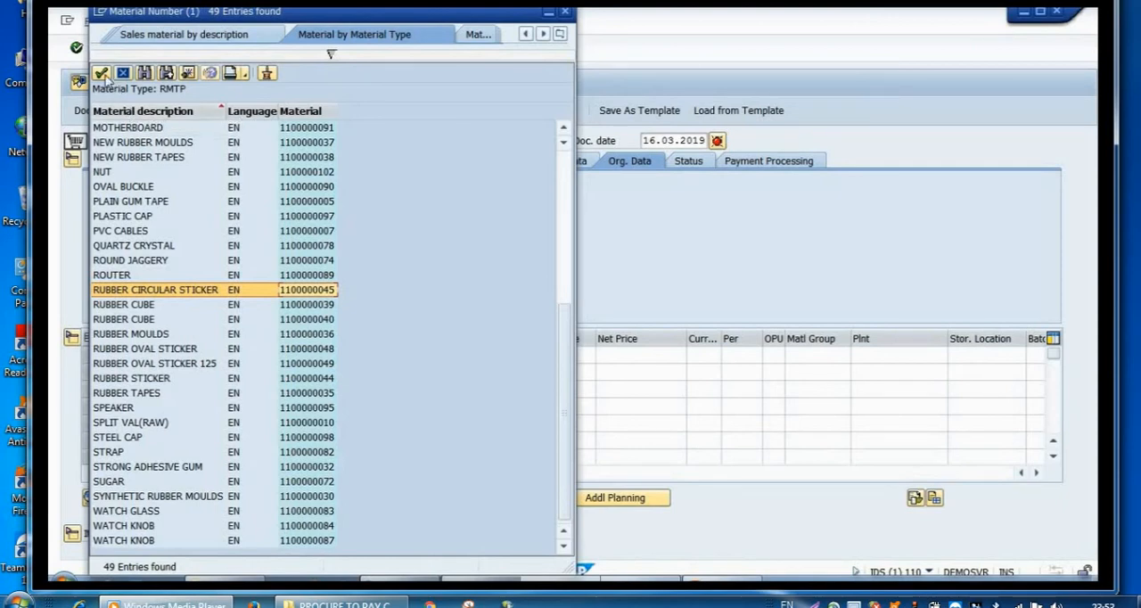
pyautogui.click(101, 73)
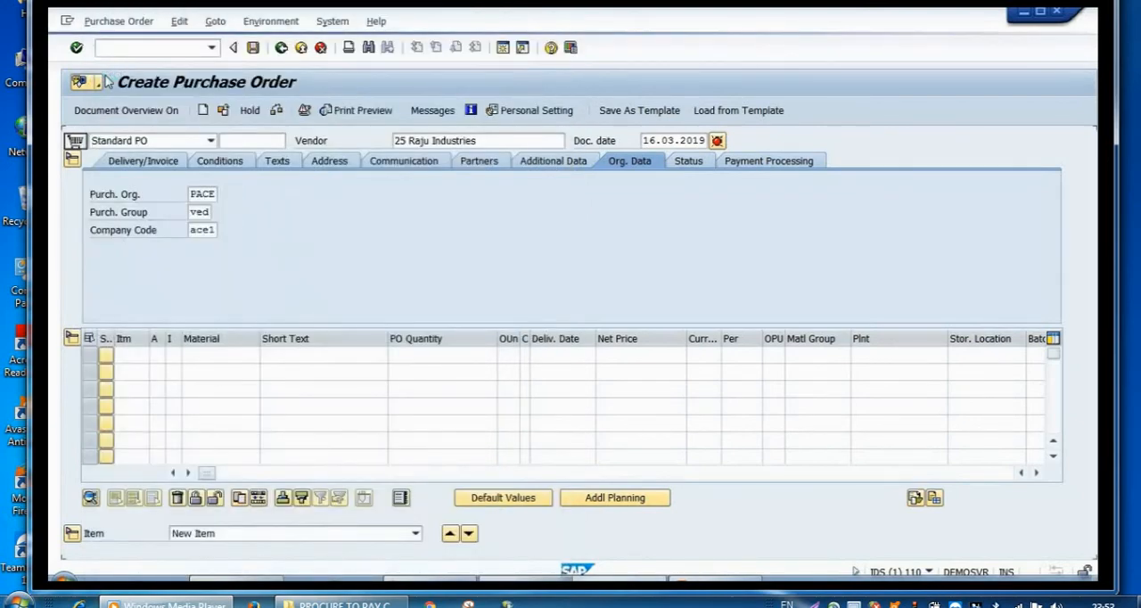
# Step: Set the item's PO quantity to 1000, plant to tp01 and storage location to 0100, and confirm the entries
pyautogui.click(427, 359)
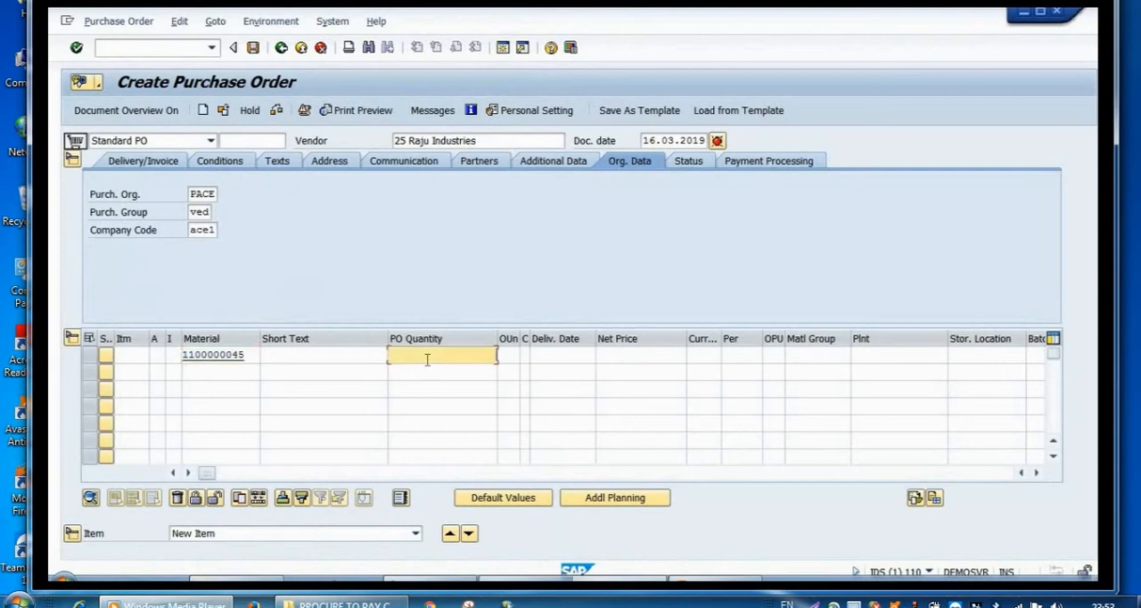
pyautogui.write('1000')
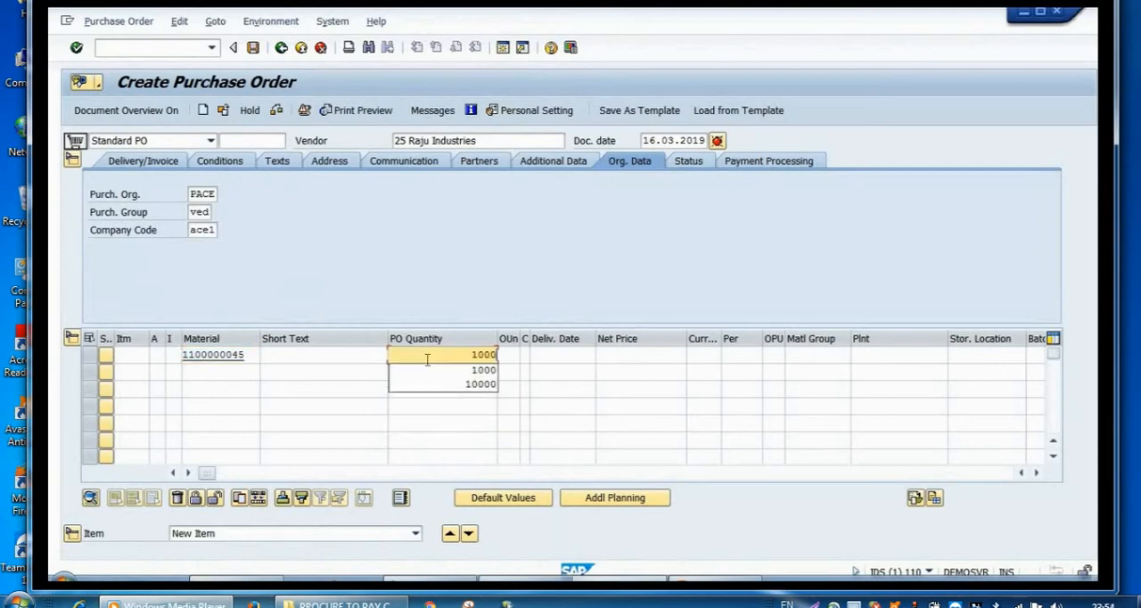
pyautogui.click(861, 356)
pyautogui.write('TP0')
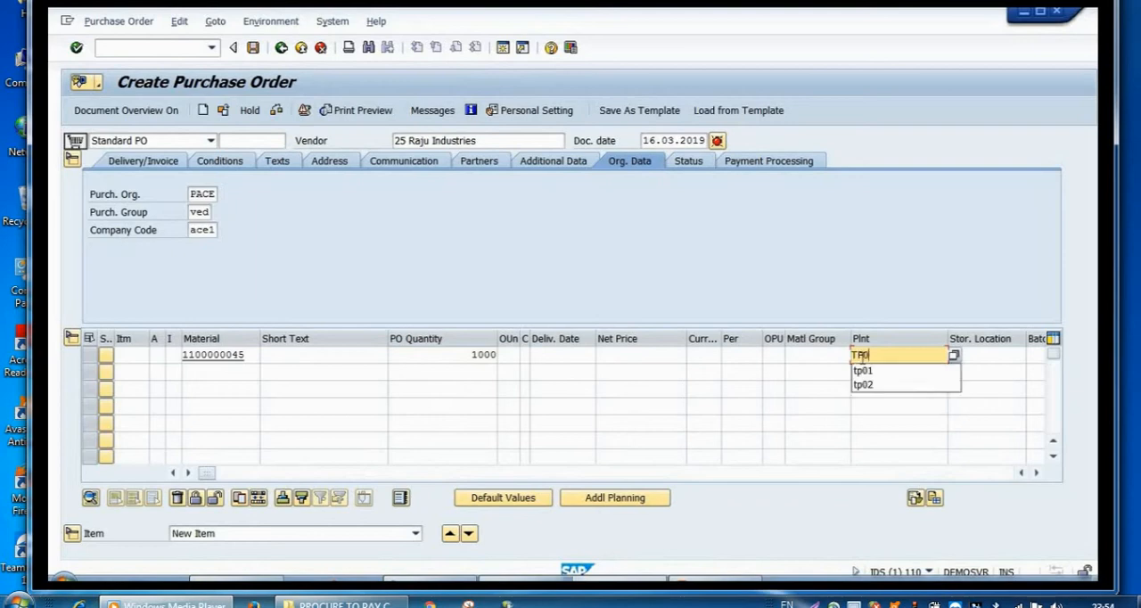
pyautogui.write('1')
pyautogui.click(864, 370)
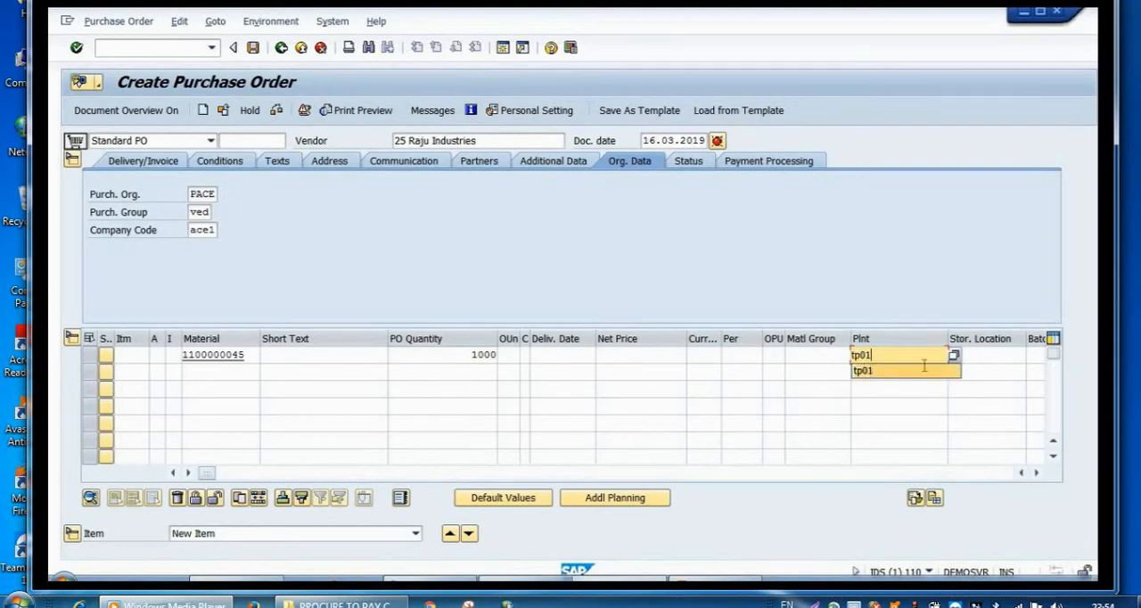
pyautogui.click(976, 356)
pyautogui.write('0100')
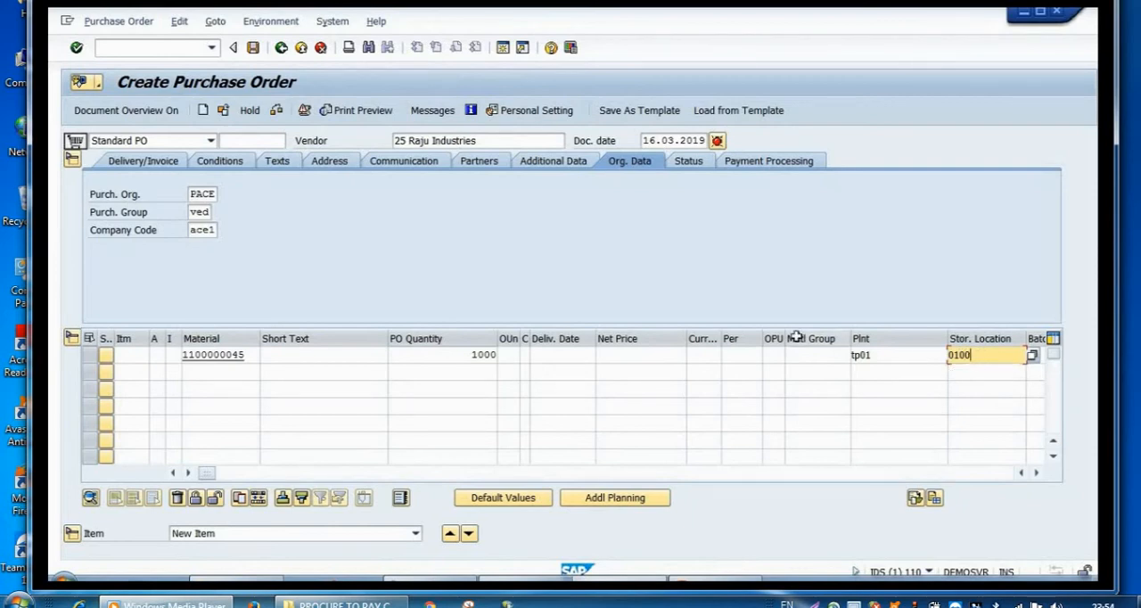
pyautogui.click(78, 49)
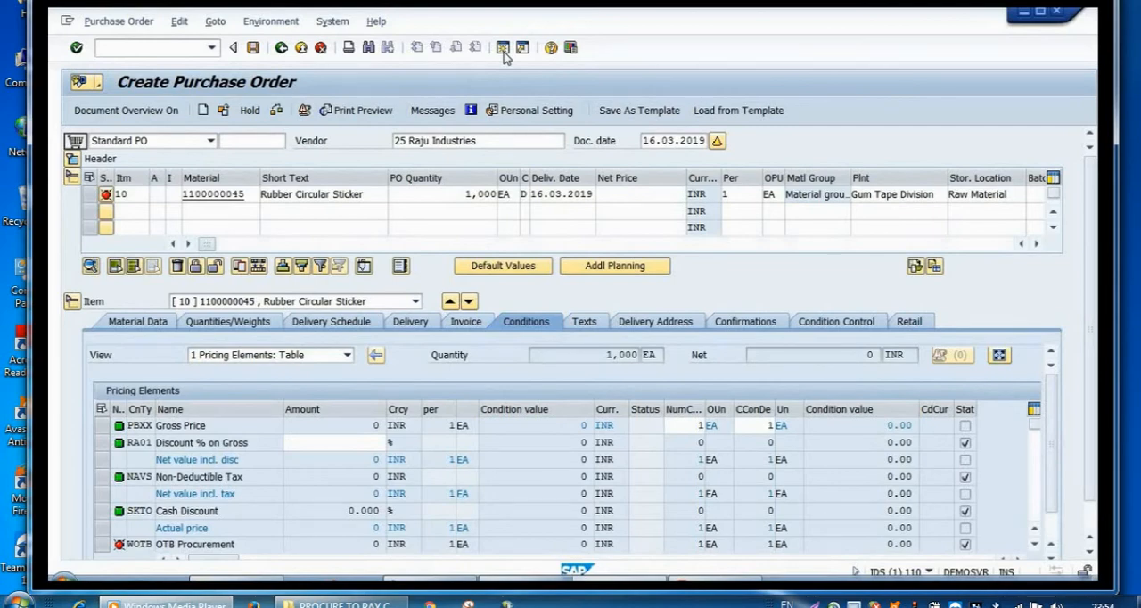
# Step: Open an additional SAP GUI window and start transaction ME49 in it
pyautogui.click(503, 50)
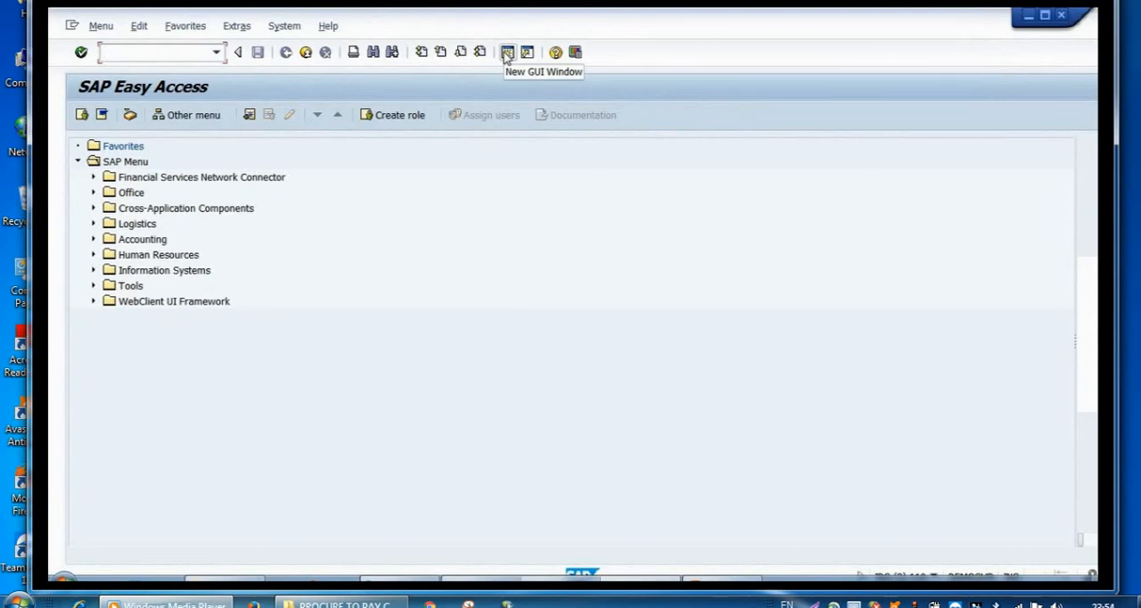
pyautogui.write('ME49')
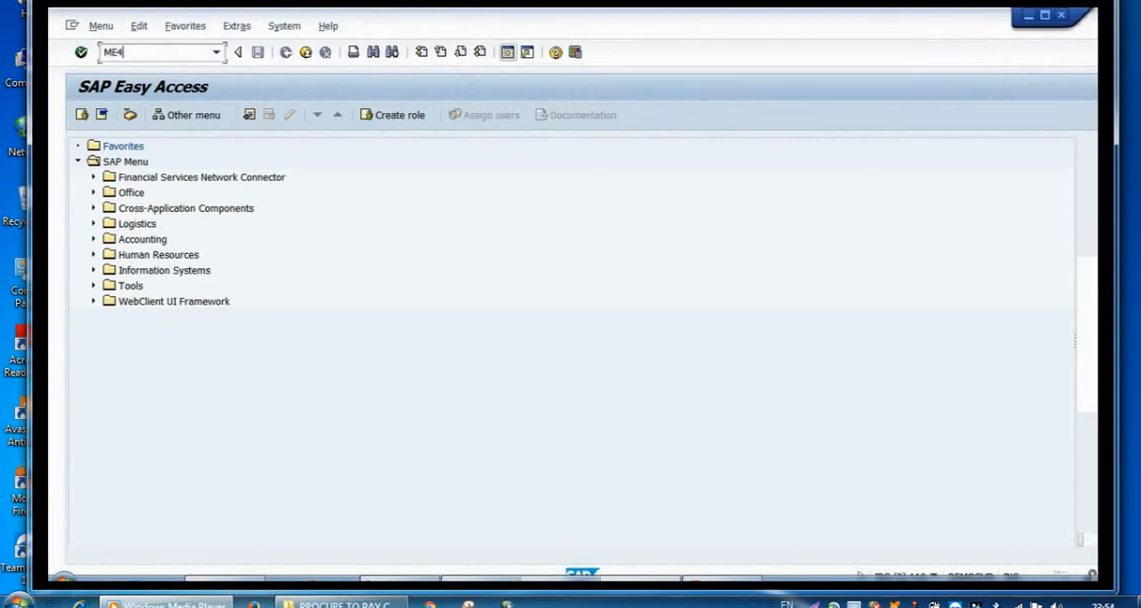
pyautogui.click(81, 53)
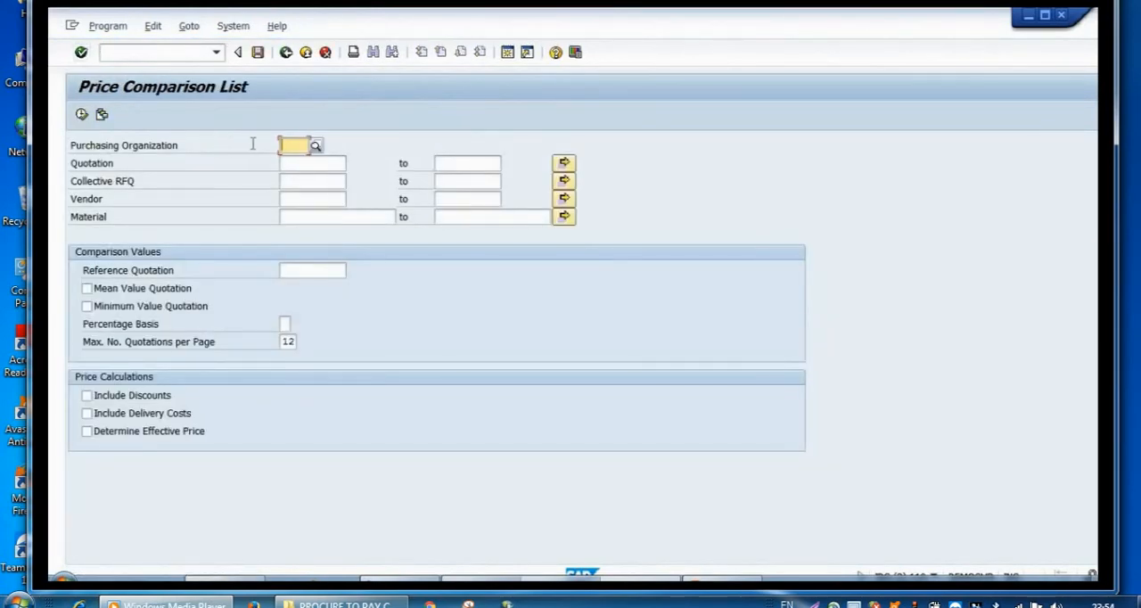
# Step: Run the price comparison for purchasing organization PACE, covering the quotations from Raj Watch Components to Raju Industries
pyautogui.click(294, 145)
pyautogui.click(294, 163)
pyautogui.click(294, 163)
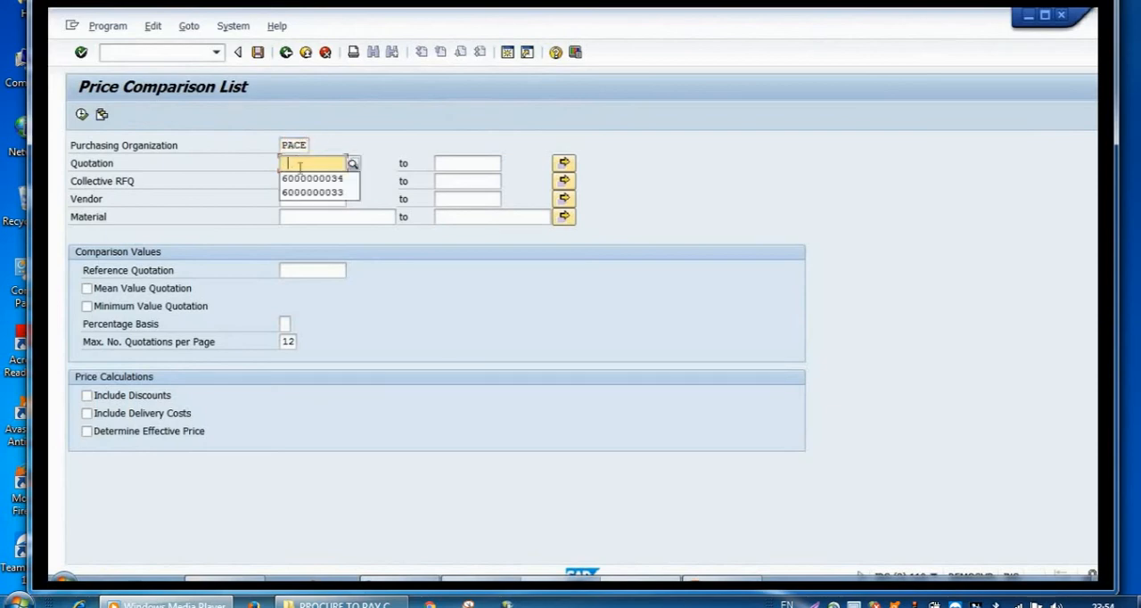
pyautogui.click(307, 176)
pyautogui.click(441, 162)
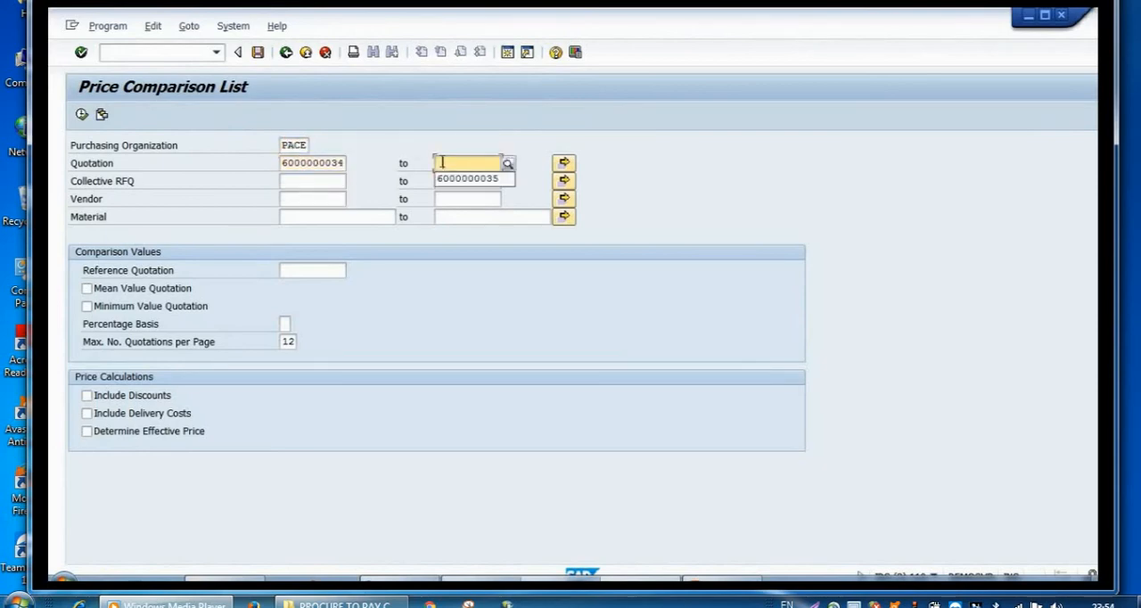
pyautogui.click(457, 178)
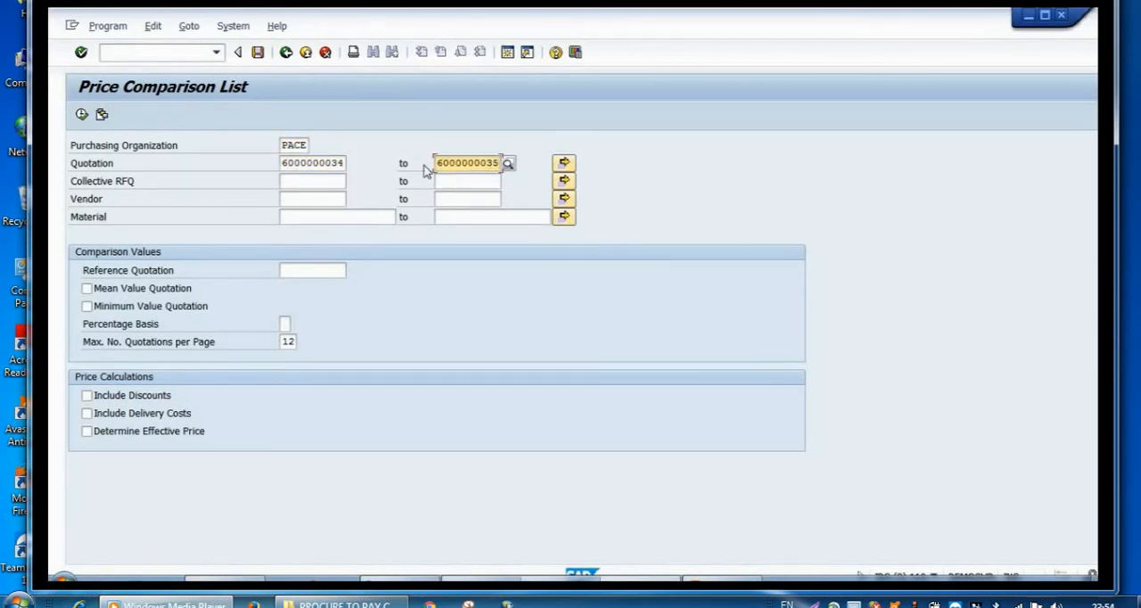
pyautogui.click(82, 116)
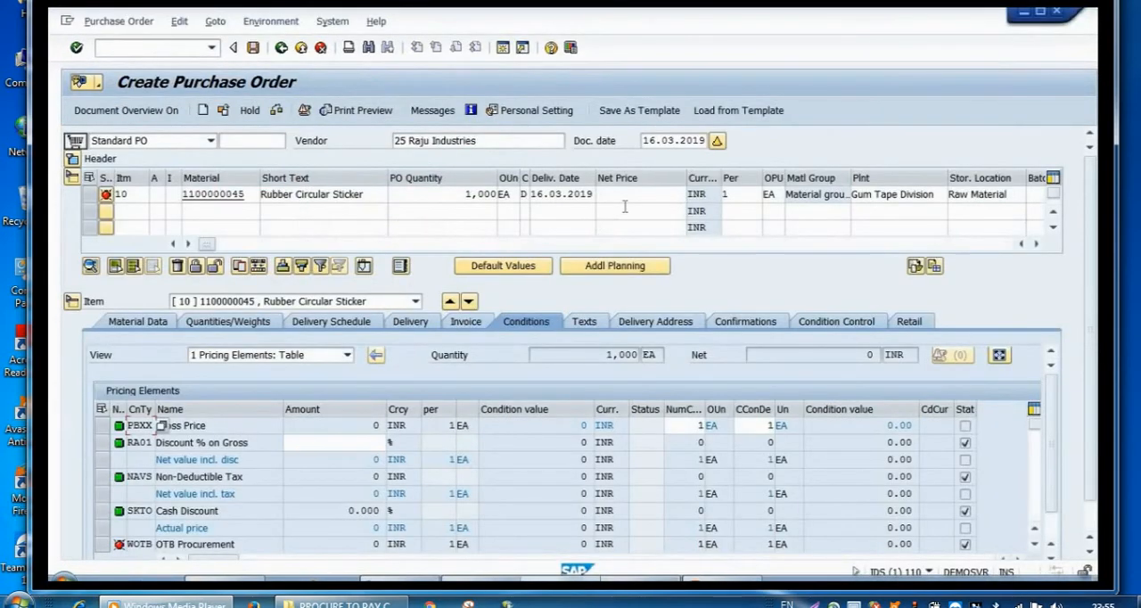
# Step: Set the purchase order item's net price to 9 INR and its invoice tax code to V3 (6%CGST+6%SGST)
pyautogui.click(652, 194)
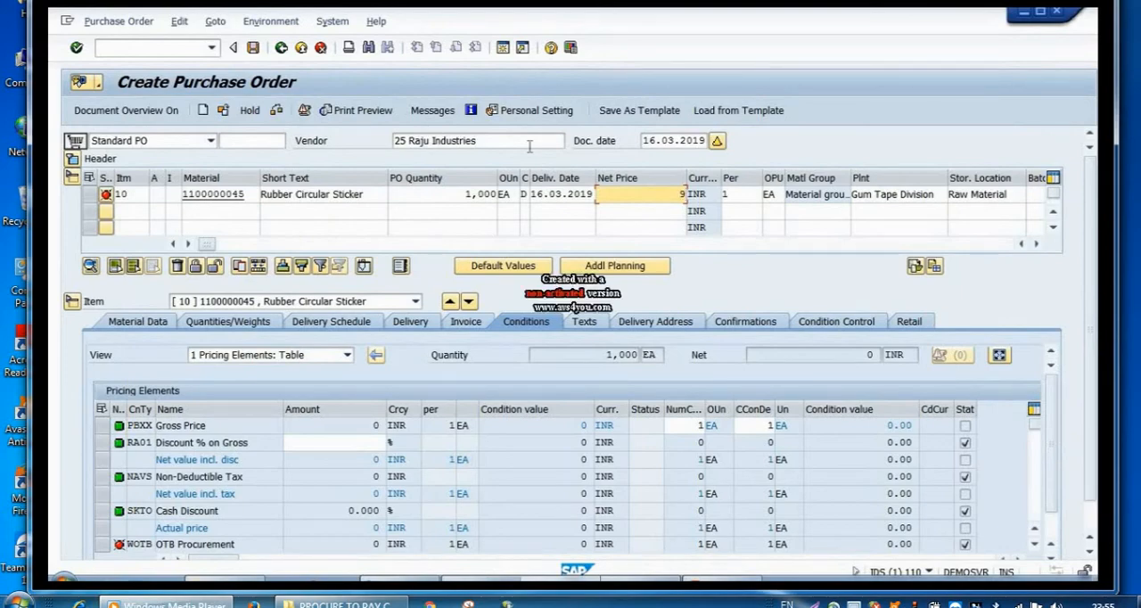
pyautogui.click(77, 48)
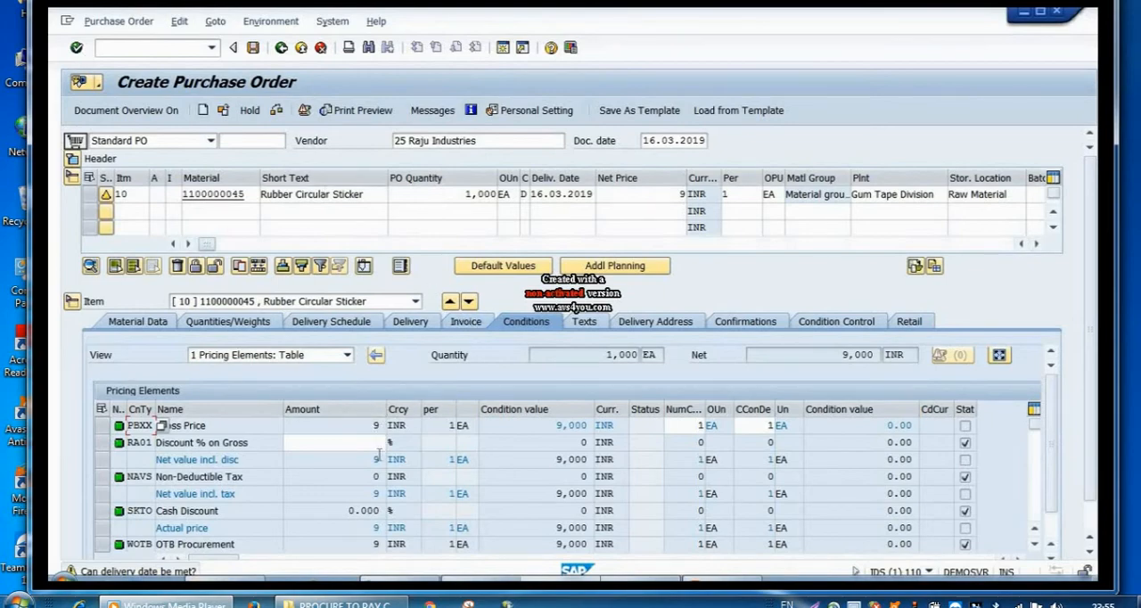
pyautogui.click(475, 328)
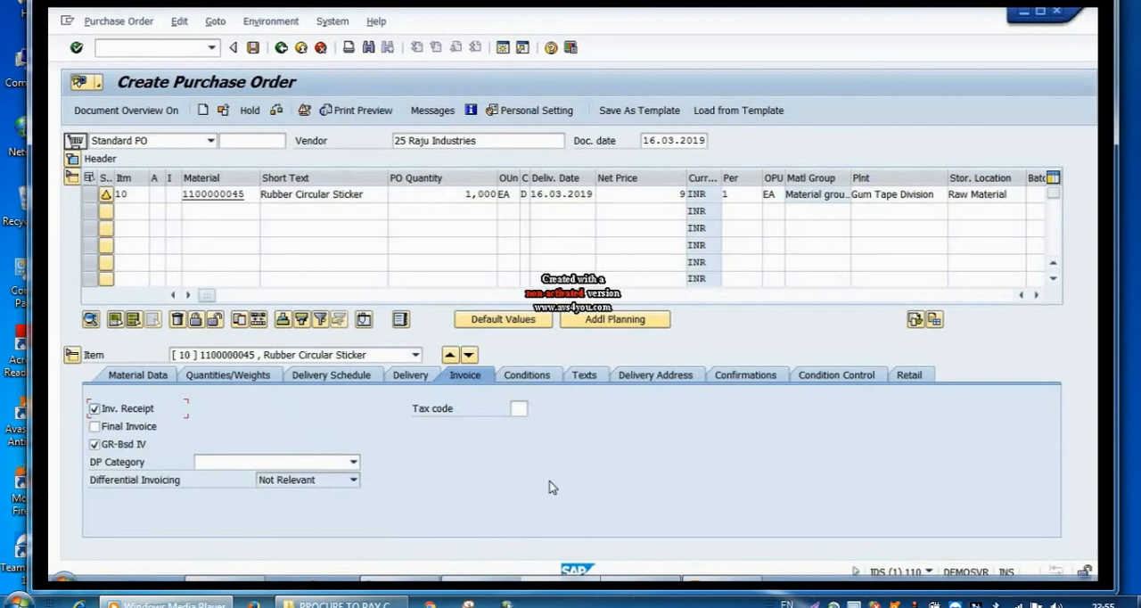
pyautogui.click(522, 410)
pyautogui.click(535, 409)
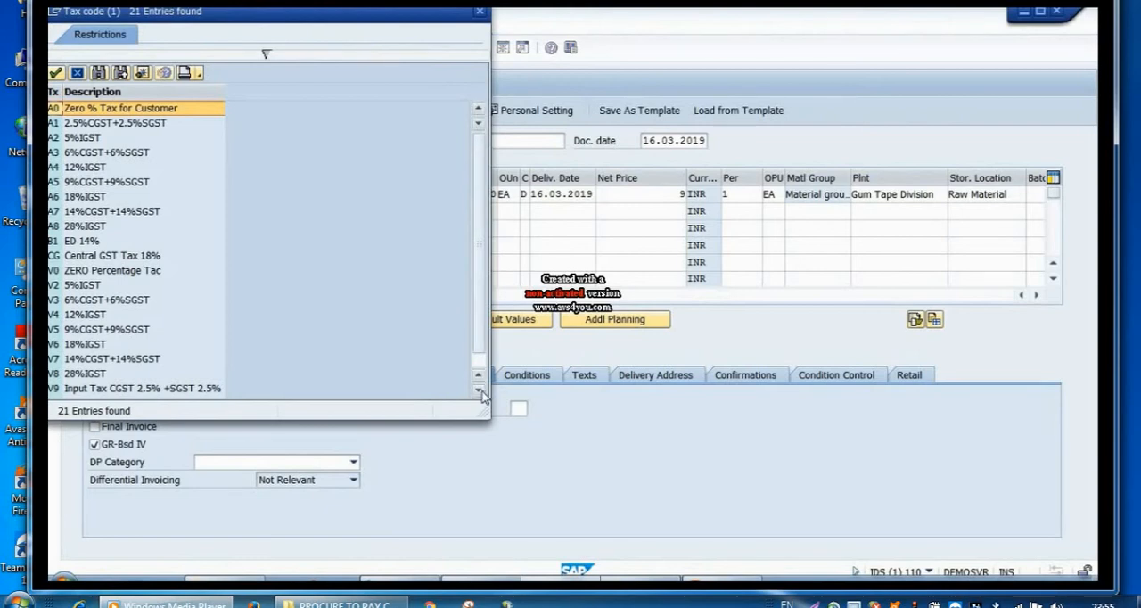
pyautogui.click(150, 303)
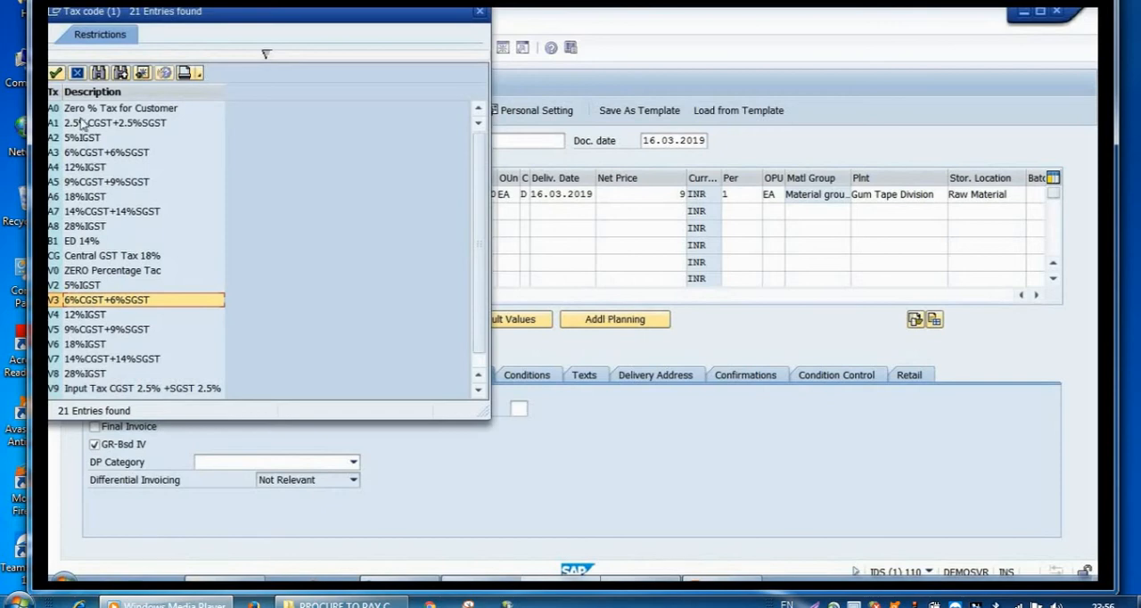
pyautogui.click(56, 73)
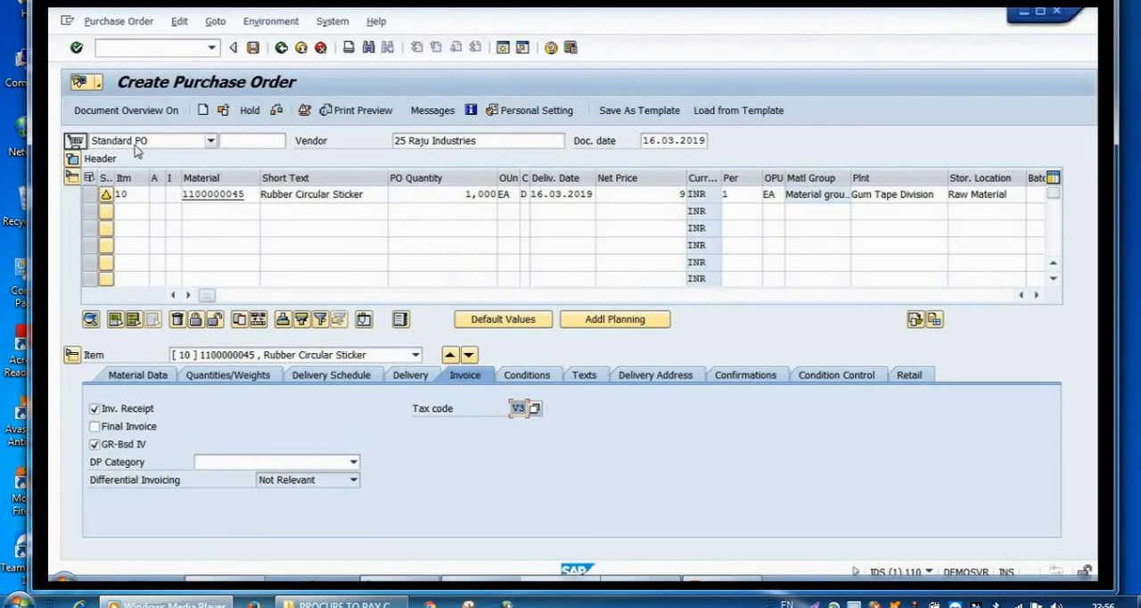
# Step: Check the purchase order for Rubber Circular Sticker, accept the messages and save the document
pyautogui.click(277, 111)
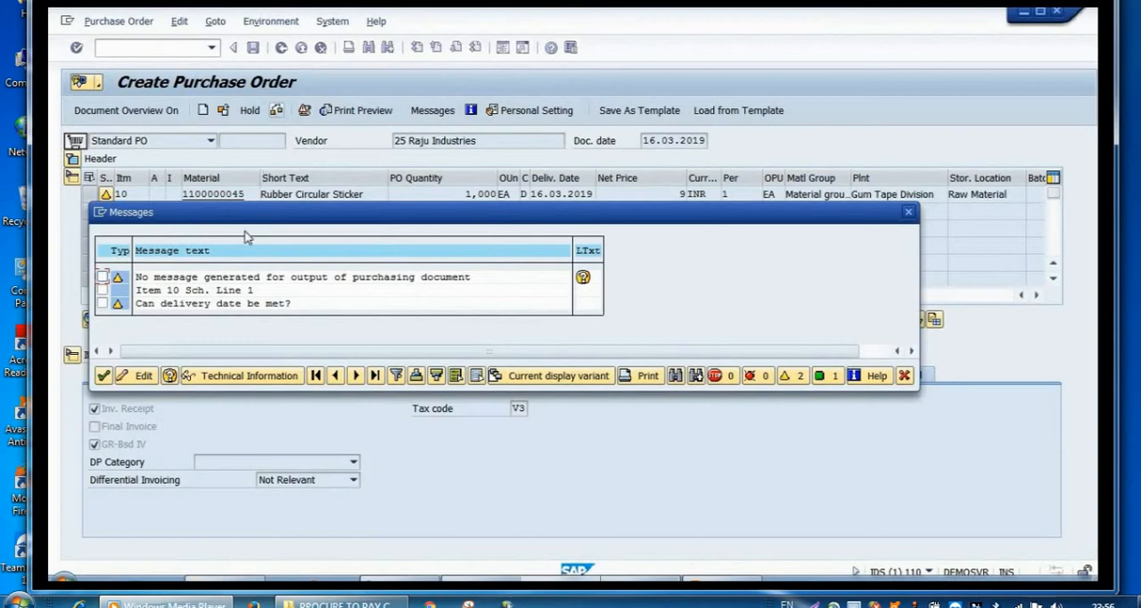
pyautogui.click(103, 375)
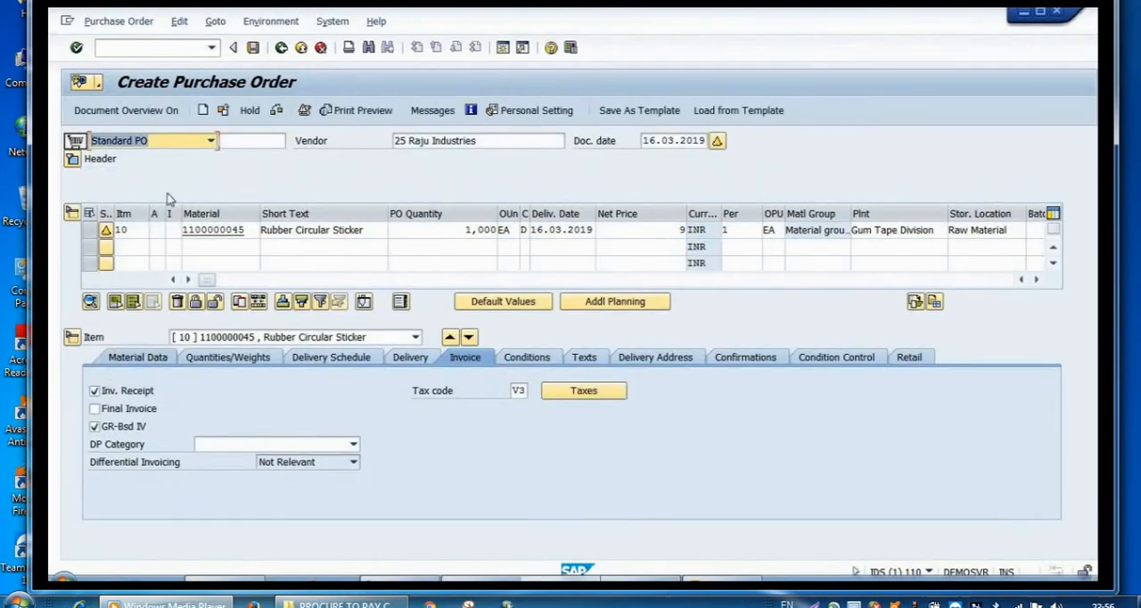
pyautogui.click(254, 52)
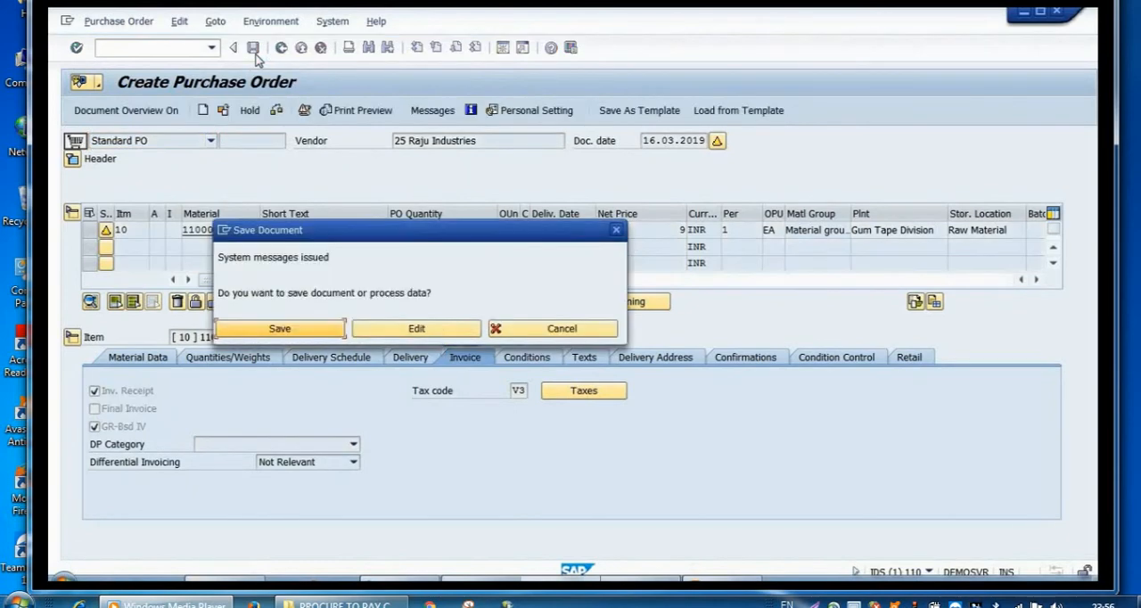
pyautogui.click(310, 332)
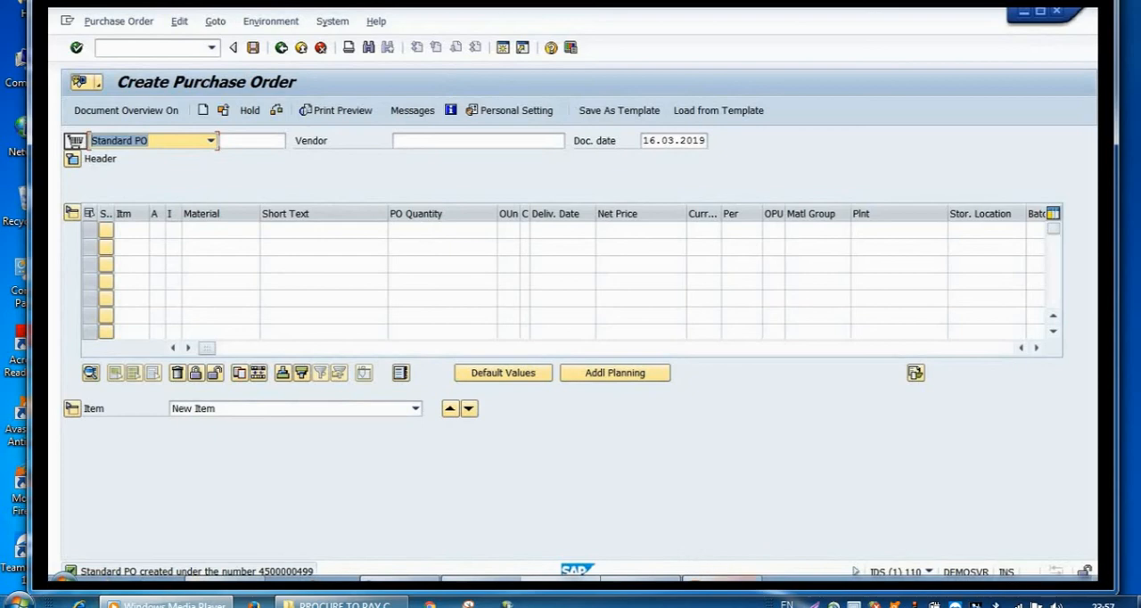
# Step: Switch to the PowerPoint presentation with the Purchase Order slide
pyautogui.click(722, 579)
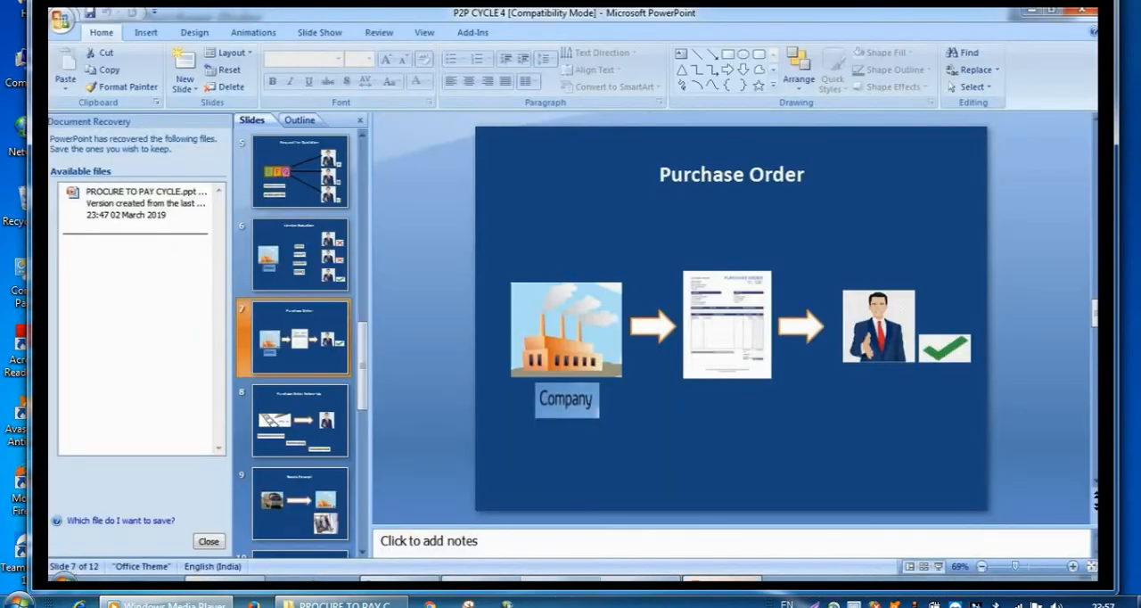
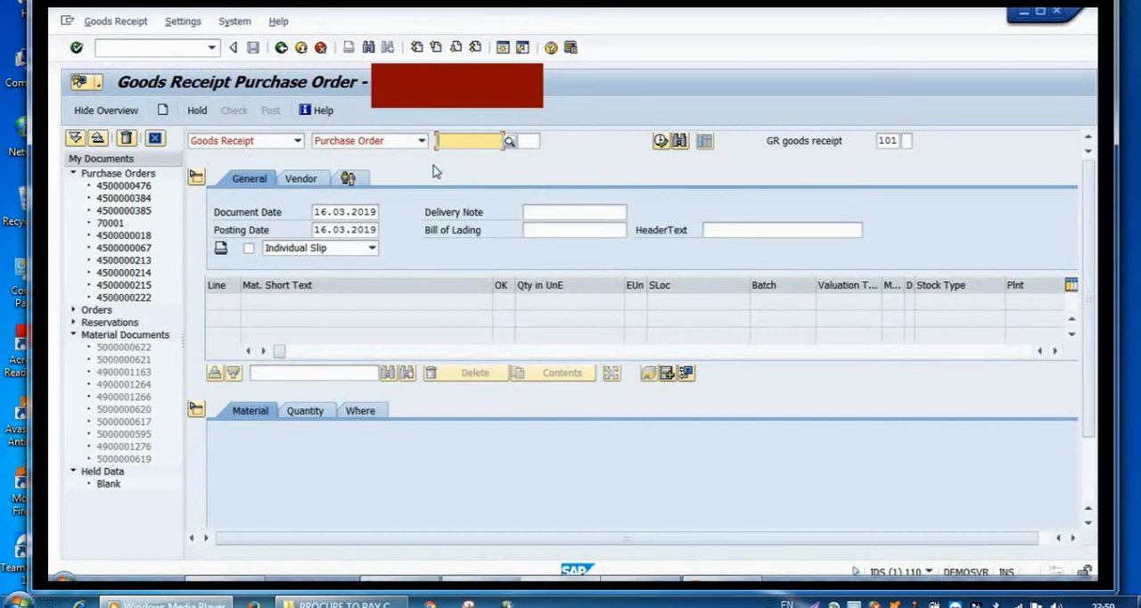
# Step: Load the newest Raju Industries purchase order from the entry history into the goods receipt
pyautogui.press('space')
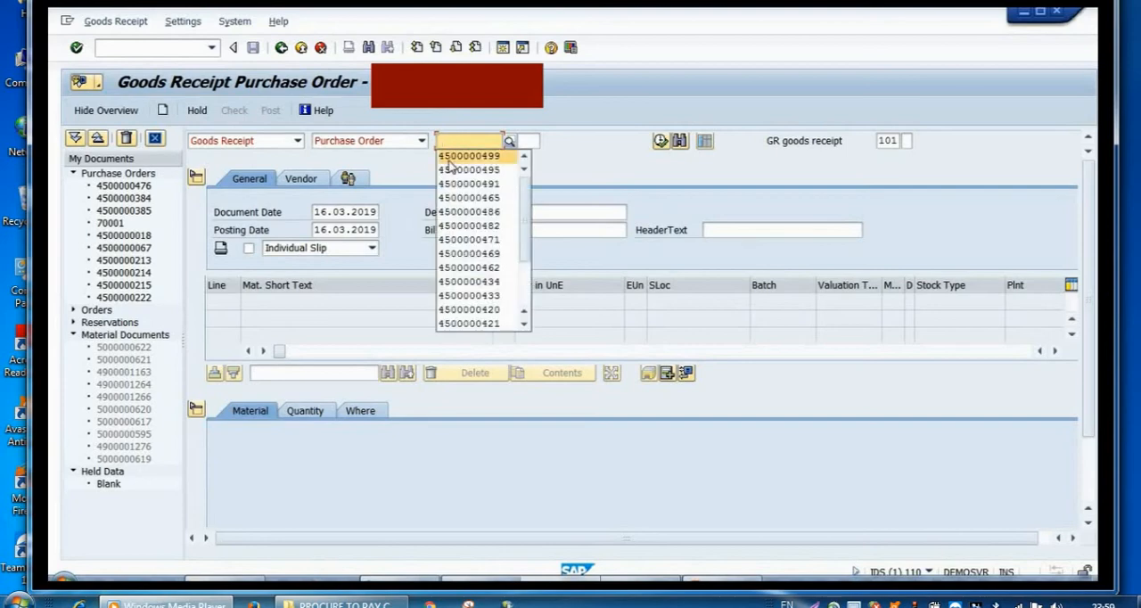
pyautogui.click(450, 158)
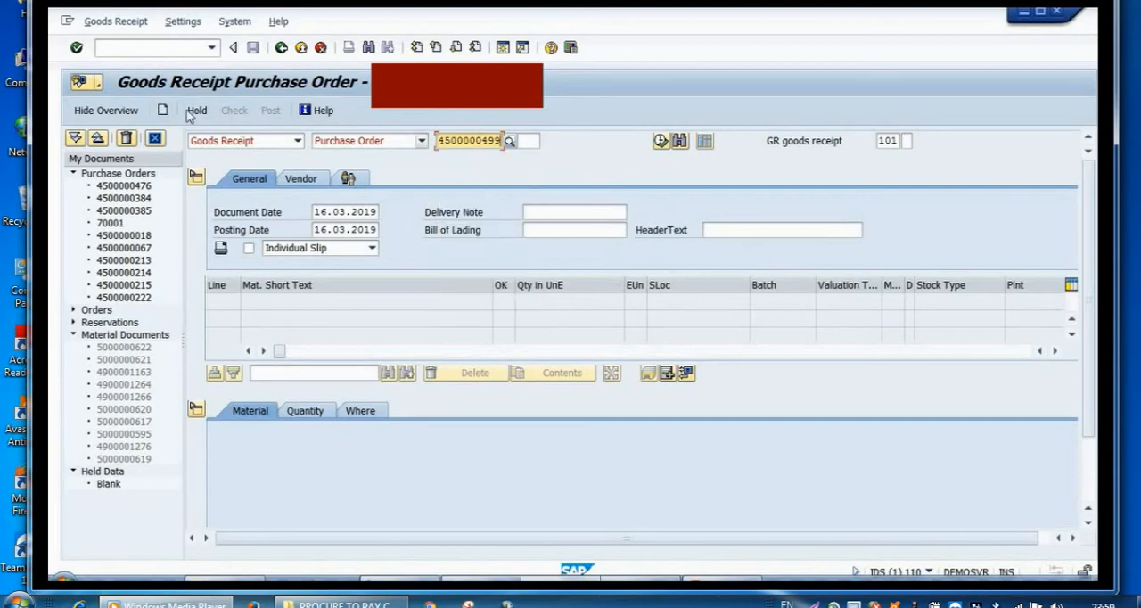
pyautogui.click(77, 49)
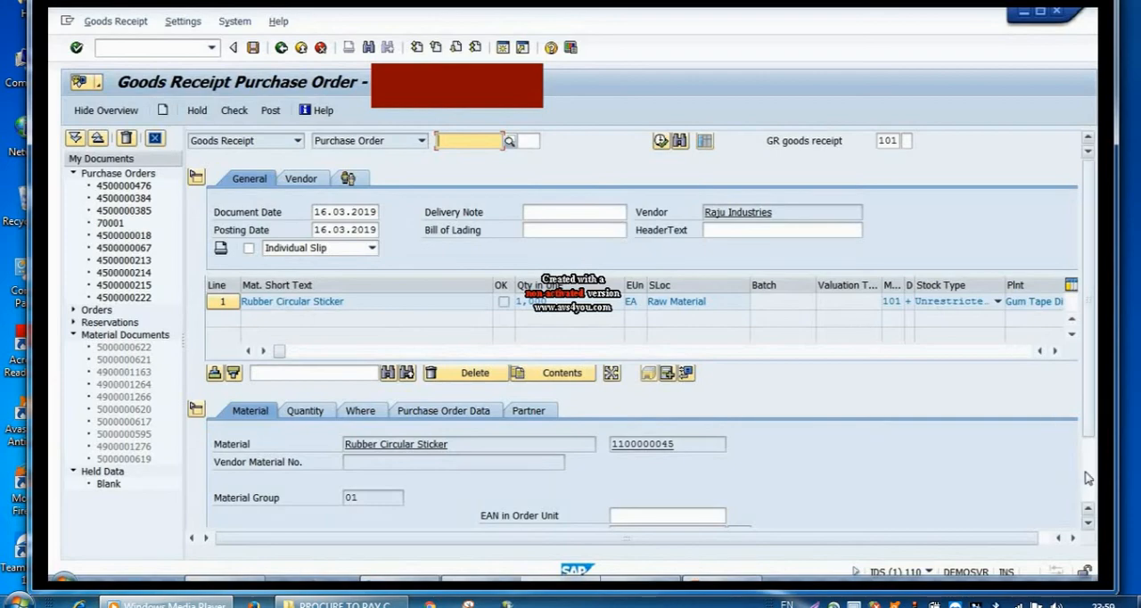
# Step: Mark the Rubber Circular Sticker item as OK and check the goods receipt document, accepting the warning
pyautogui.scroll(-2, 891, 428)
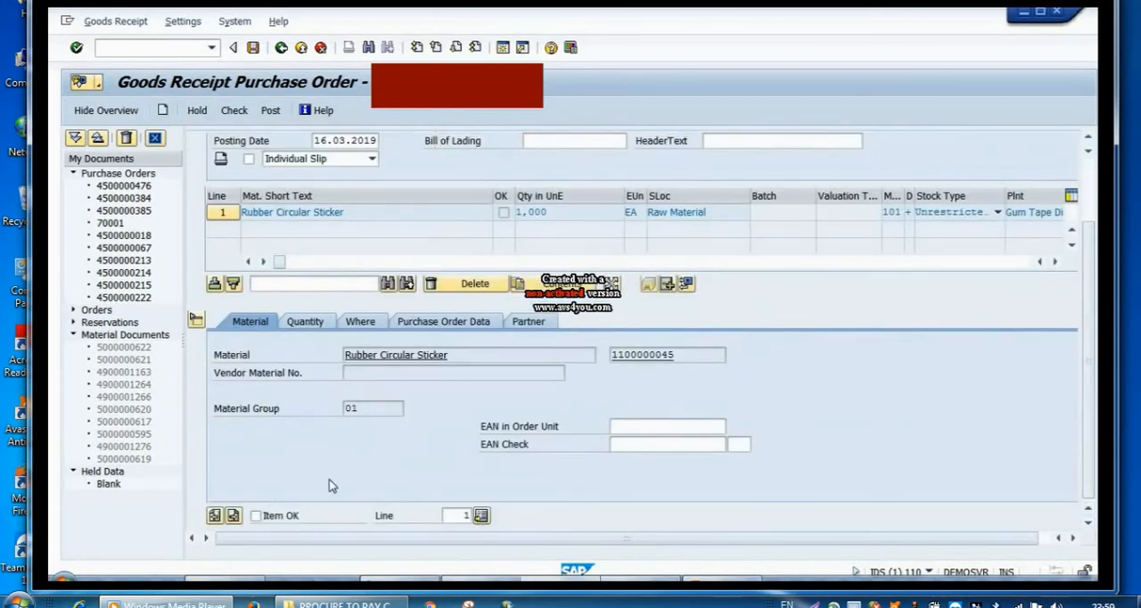
pyautogui.click(290, 517)
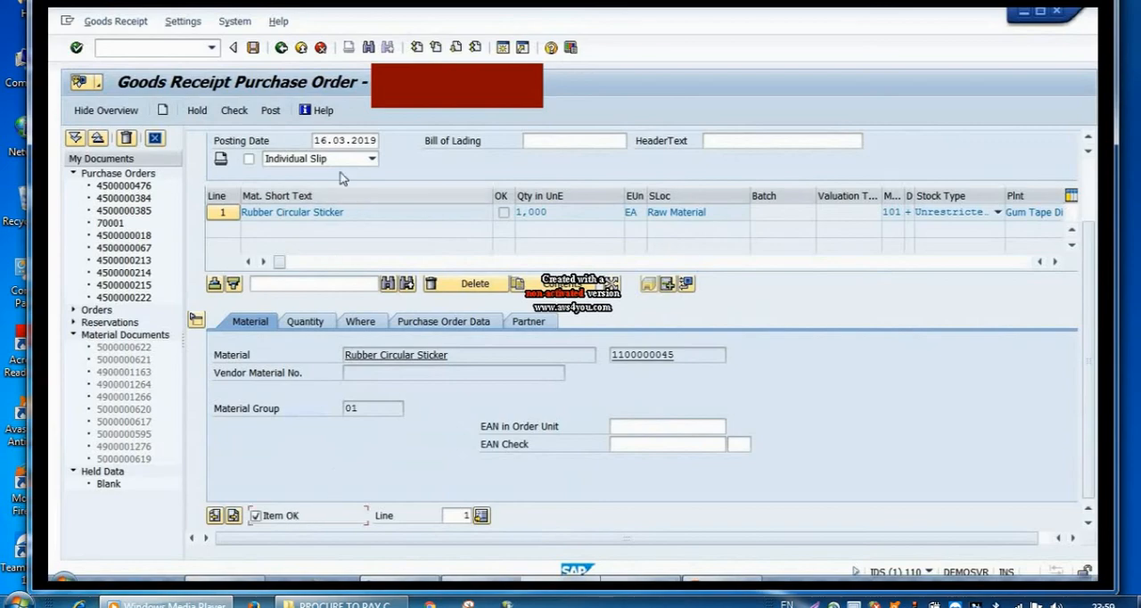
pyautogui.click(243, 114)
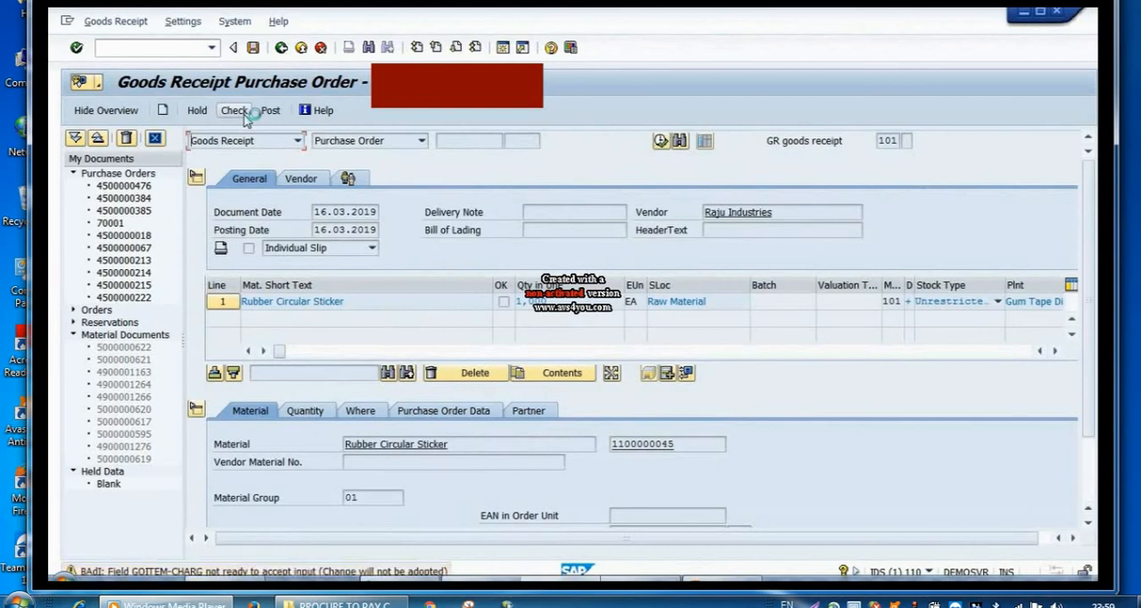
pyautogui.click(77, 49)
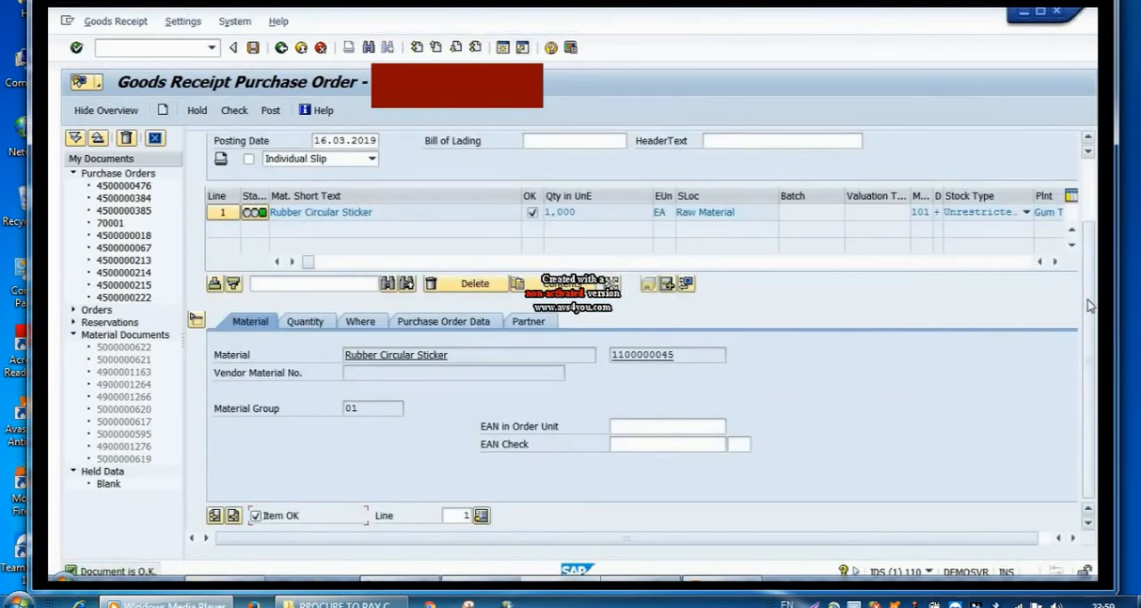
# Step: Set the delivery note to 123, view the item's plant and storage location details, and post the goods receipt
pyautogui.moveTo(1090, 304); pyautogui.dragTo(1097, 189)
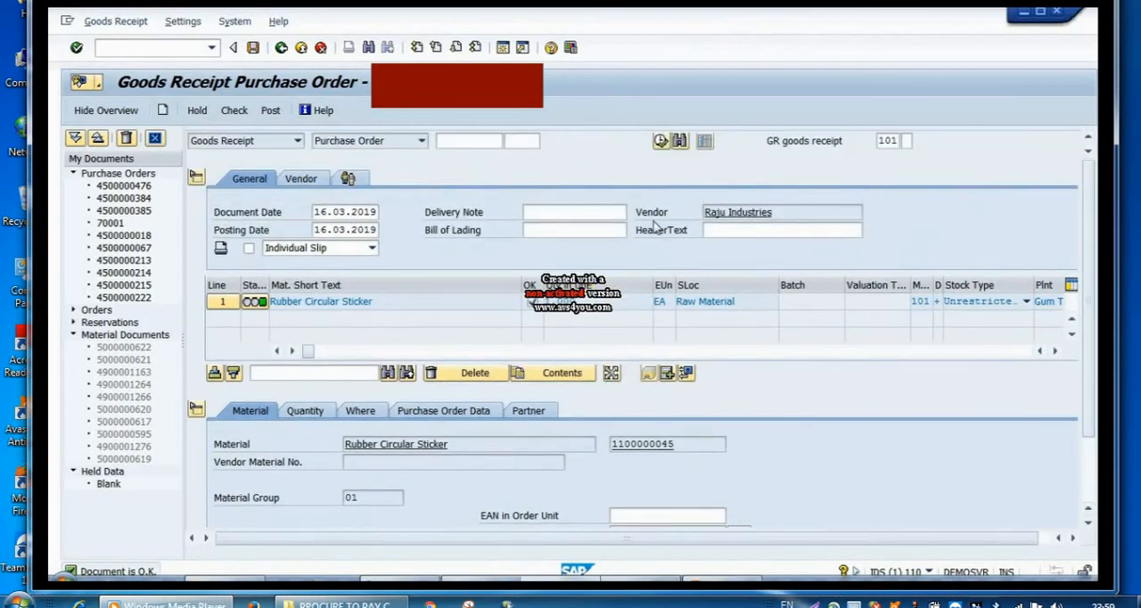
pyautogui.click(621, 211)
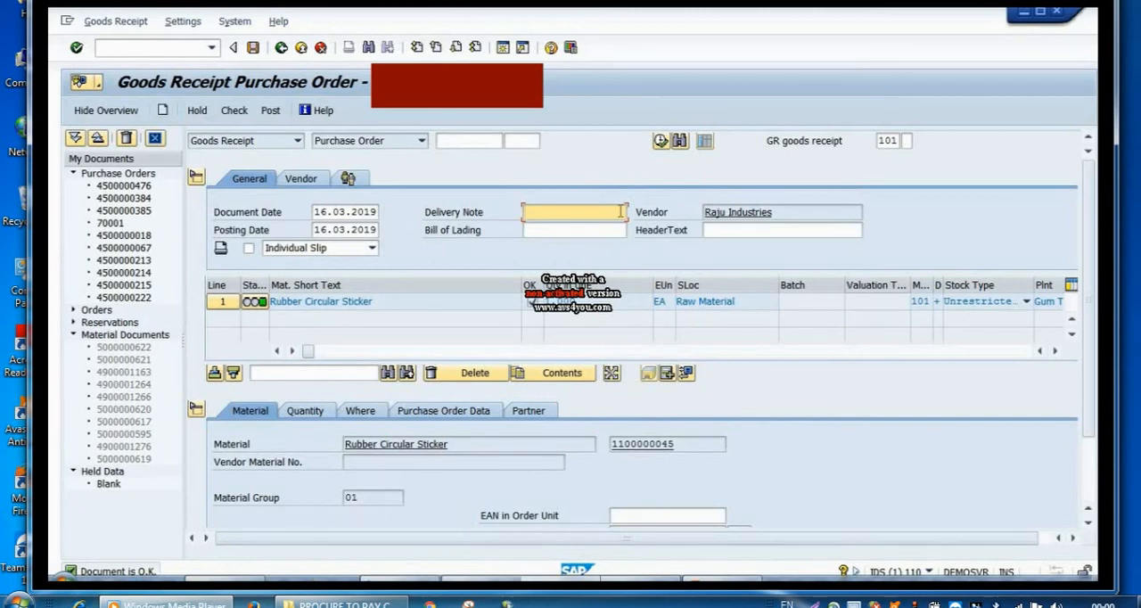
pyautogui.write('12')
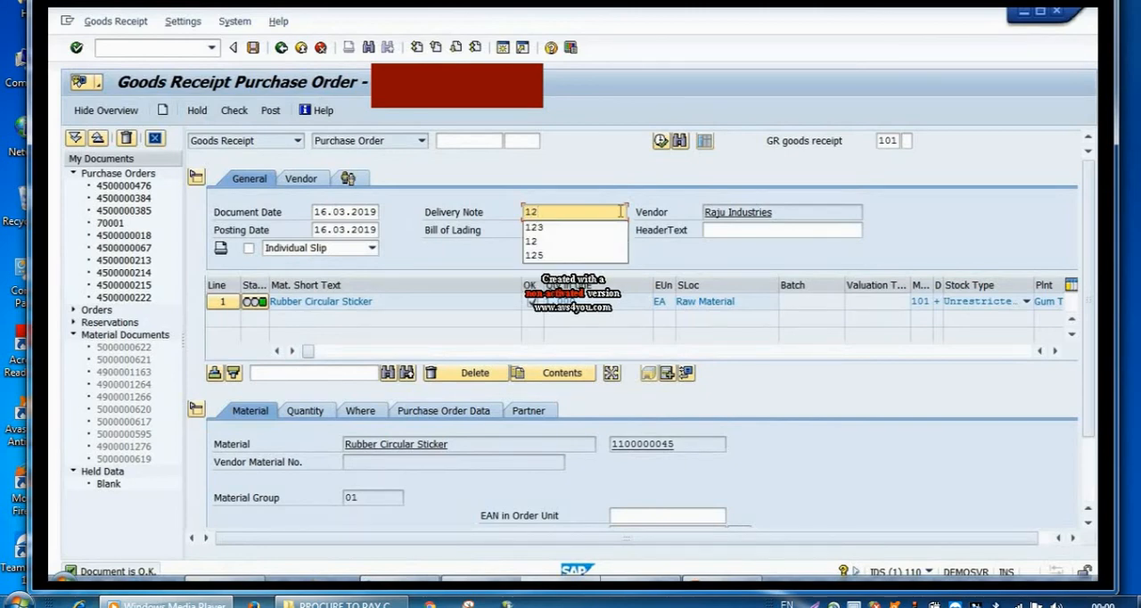
pyautogui.write('3')
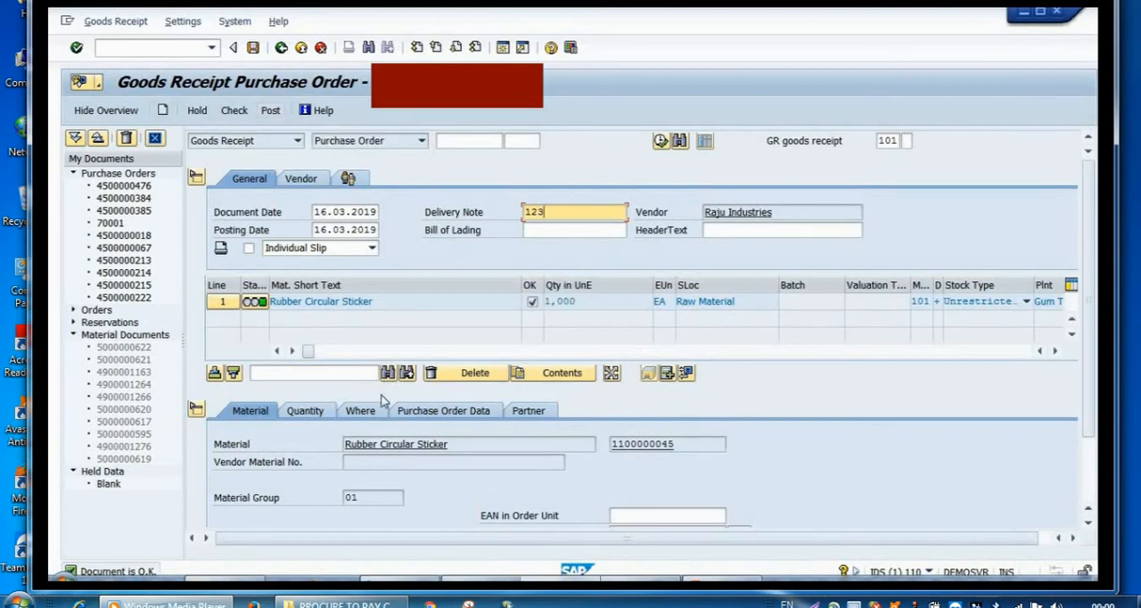
pyautogui.click(382, 415)
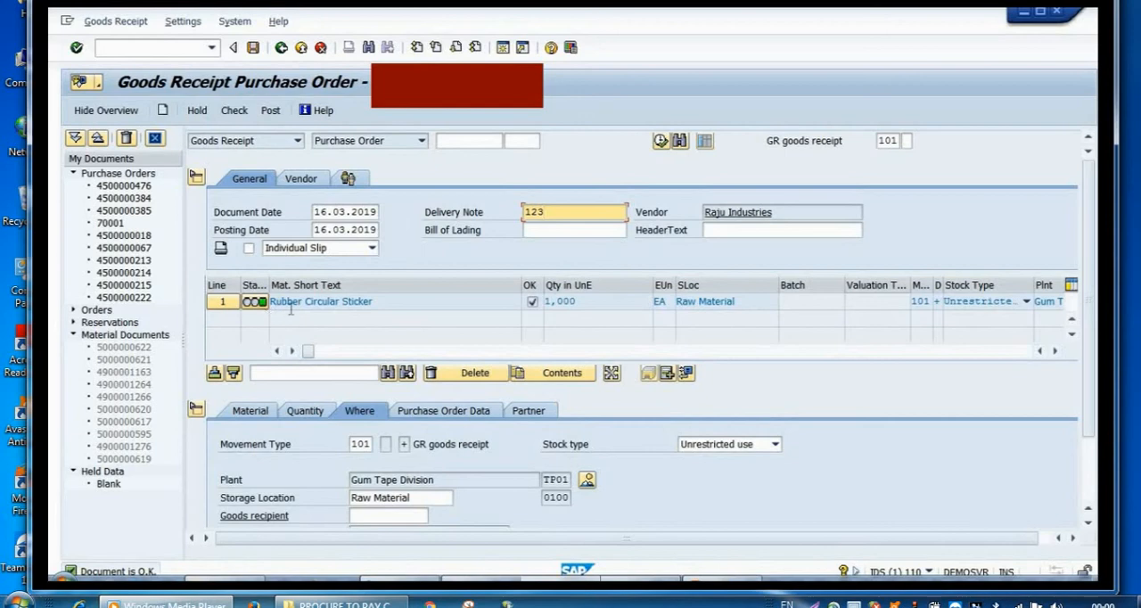
pyautogui.click(271, 111)
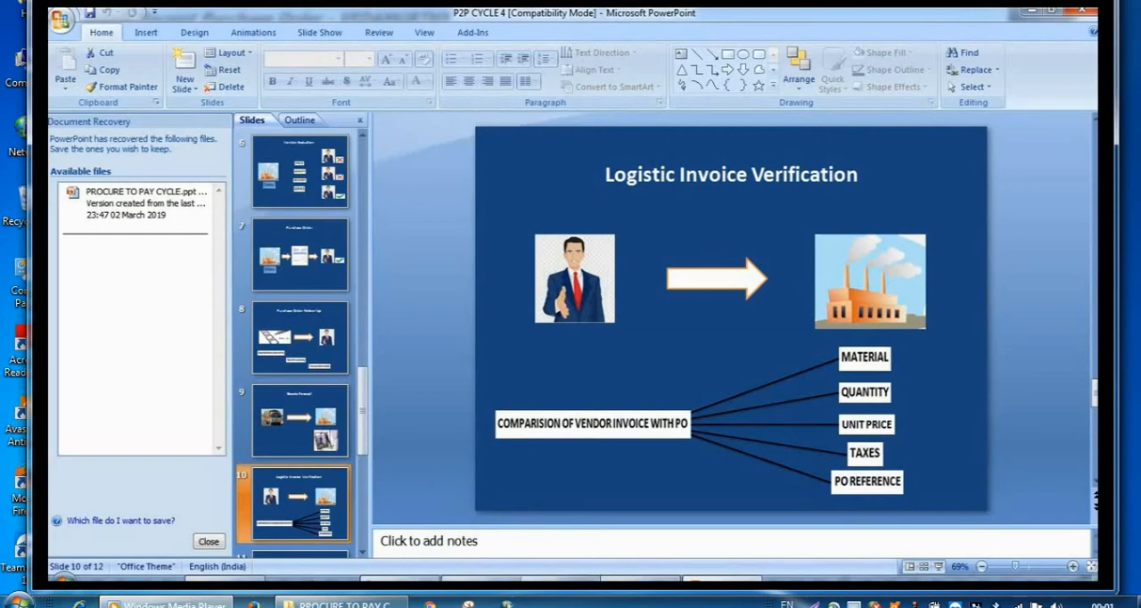
# Step: Switch to SAP Easy Access and find MIRO - Enter Invoice under Logistics Invoice Verification, Document Entry
pyautogui.moveTo(600, 473)
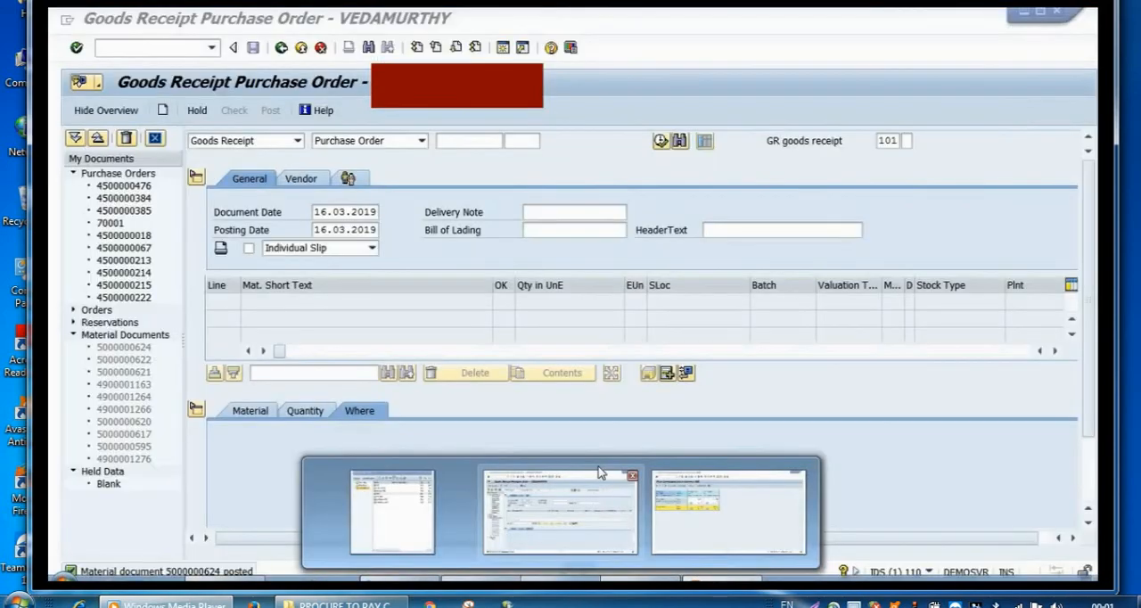
pyautogui.click(393, 512)
pyautogui.click(135, 281)
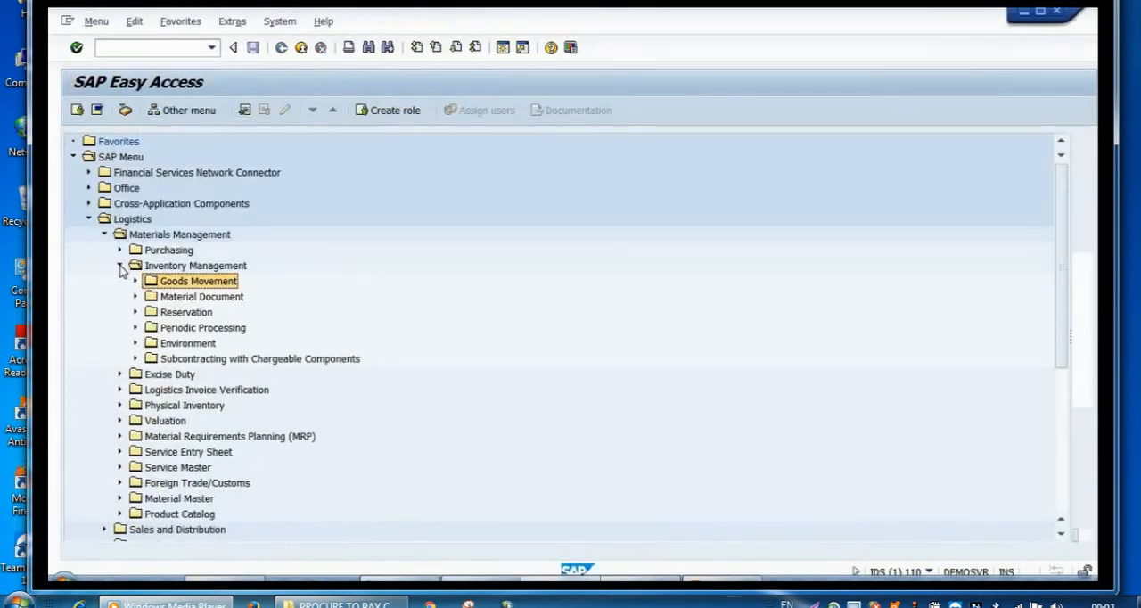
pyautogui.click(121, 266)
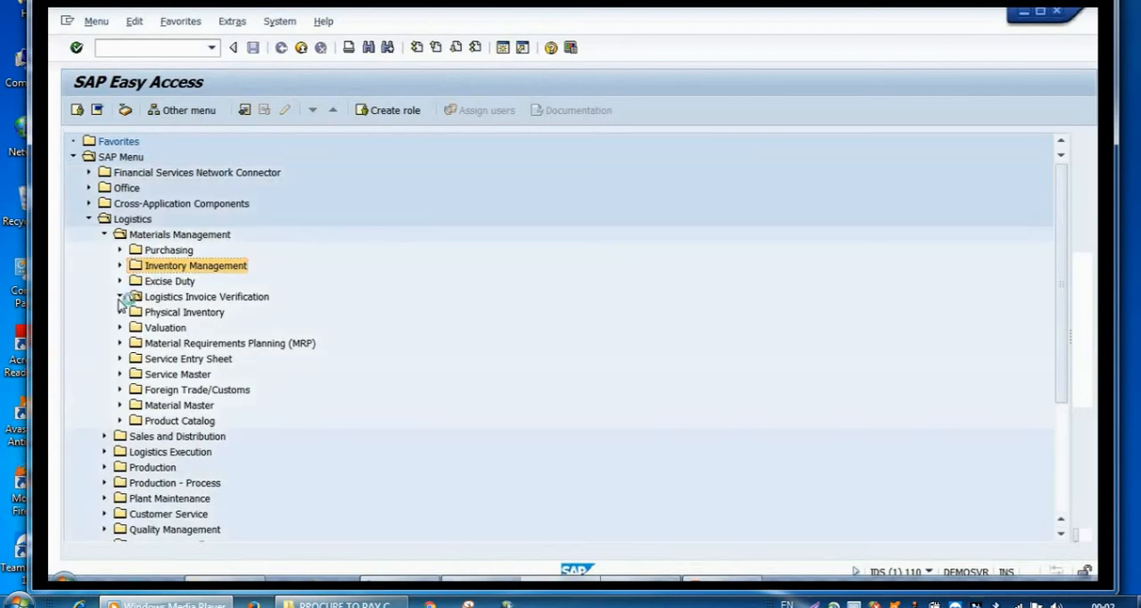
pyautogui.click(119, 298)
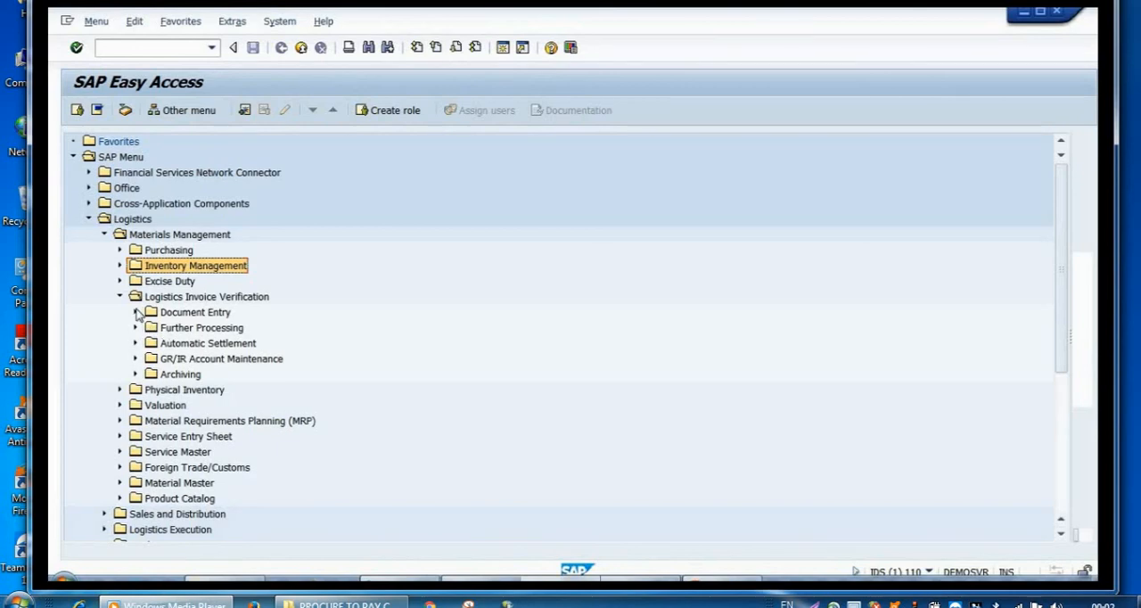
pyautogui.click(136, 313)
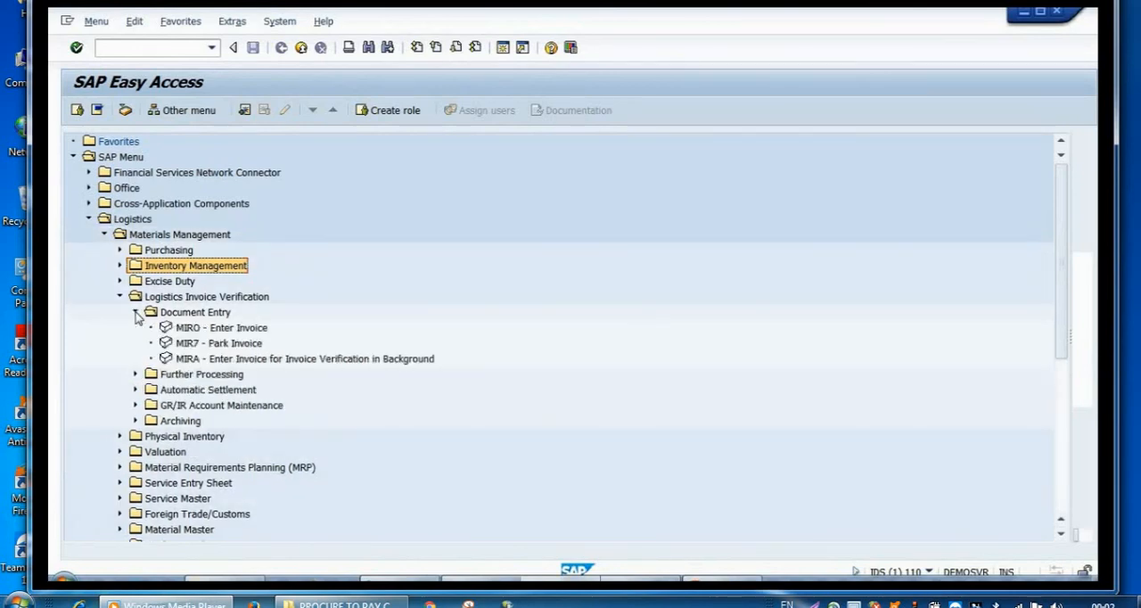
pyautogui.click(189, 331)
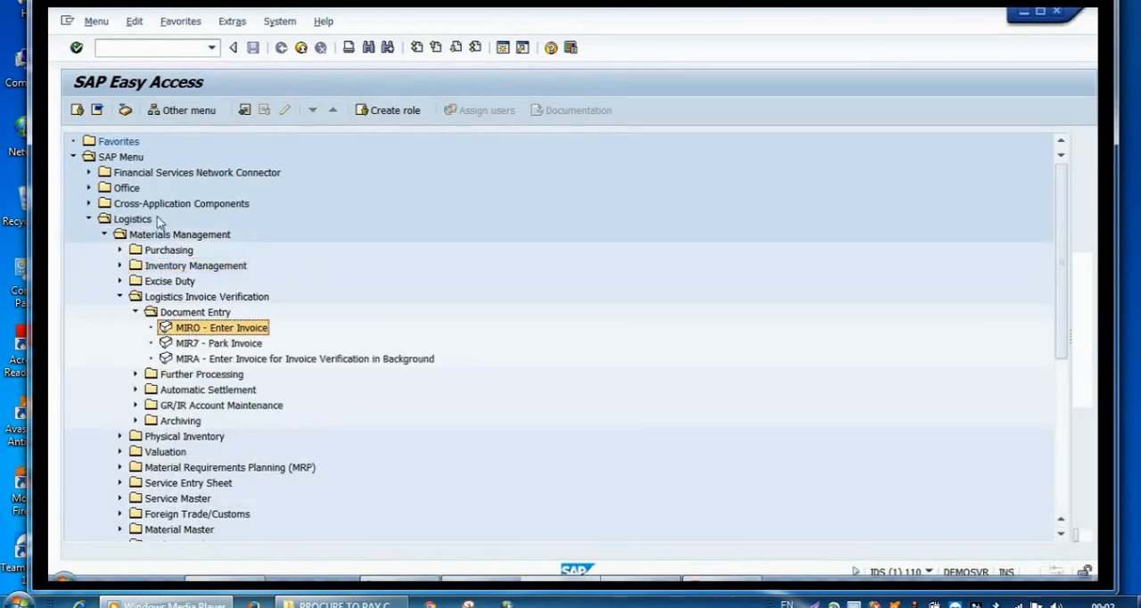
# Step: Start transaction MIRO to enter an incoming invoice
pyautogui.click(164, 47)
pyautogui.write('miro')
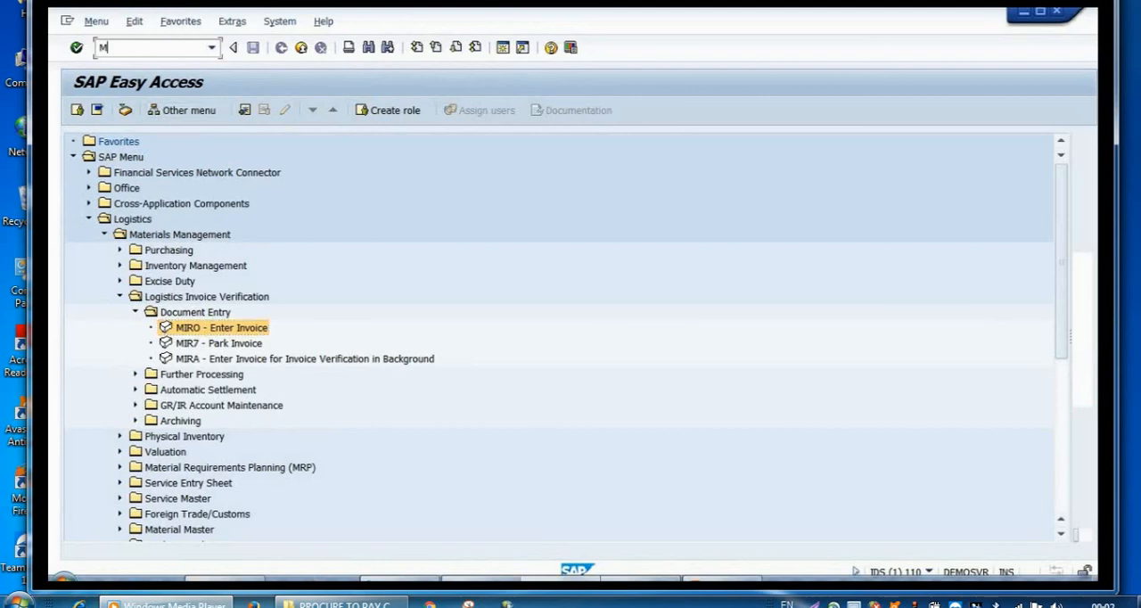
pyautogui.press('Return')
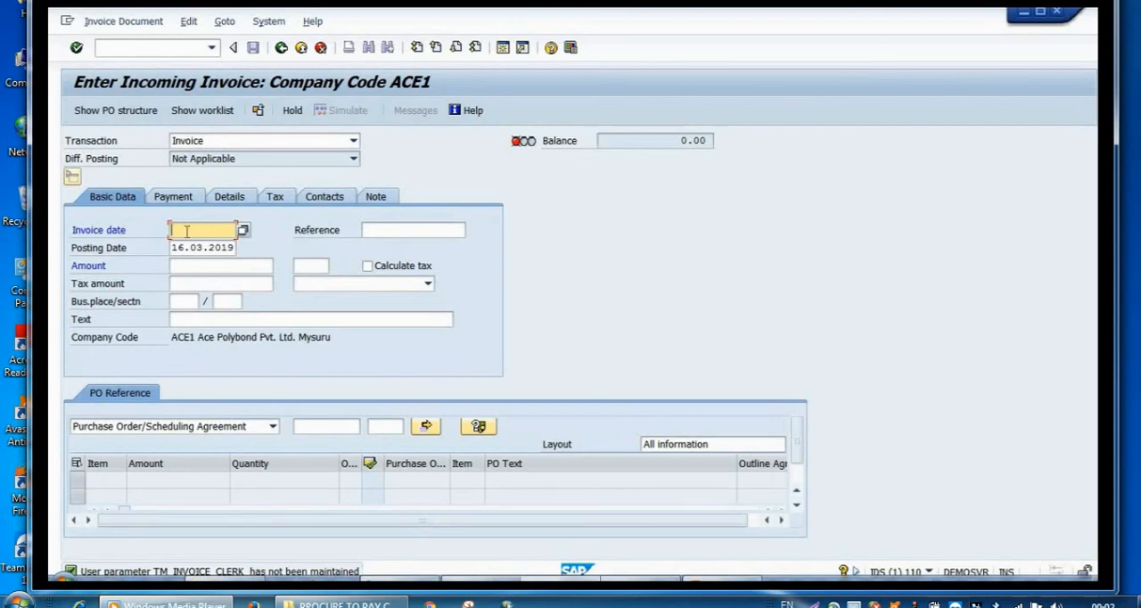
# Step: Set the incoming invoice's date to 15.03.2019
pyautogui.write('16')
pyautogui.press('BackSpace')
pyautogui.press('BackSpace')
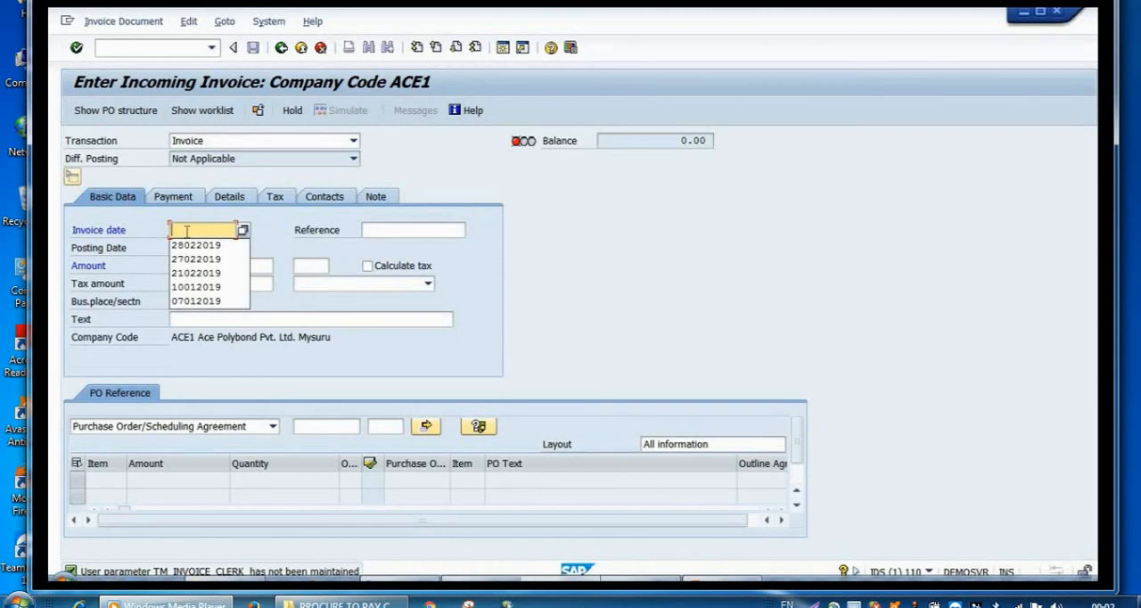
pyautogui.write('1502')
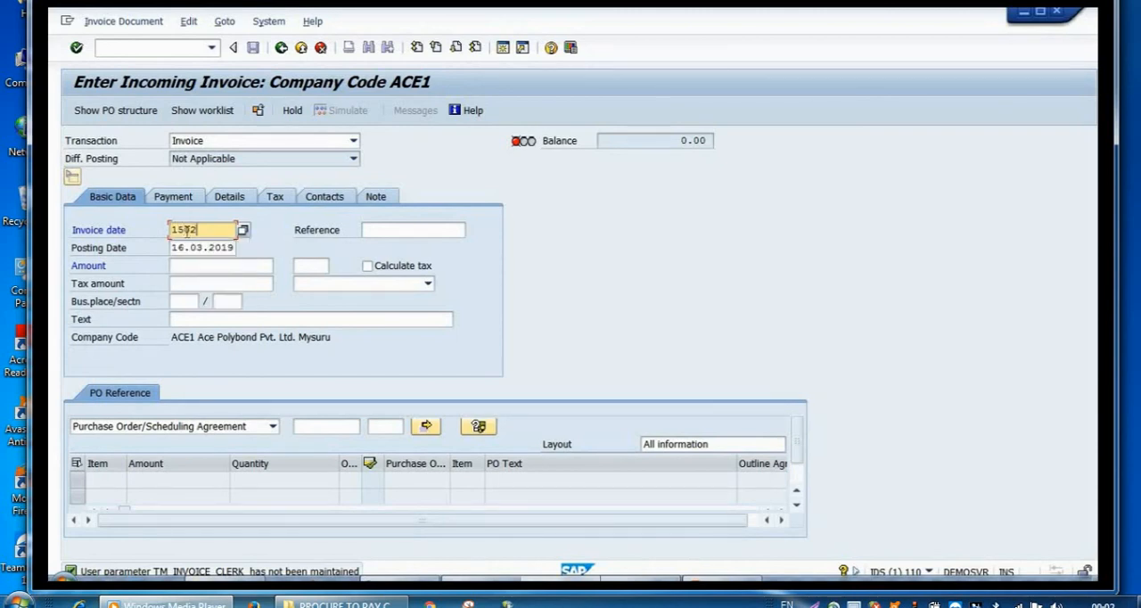
pyautogui.write('2019')
pyautogui.click(197, 229)
pyautogui.press('BackSpace')
pyautogui.write('3')
pyautogui.click(232, 250)
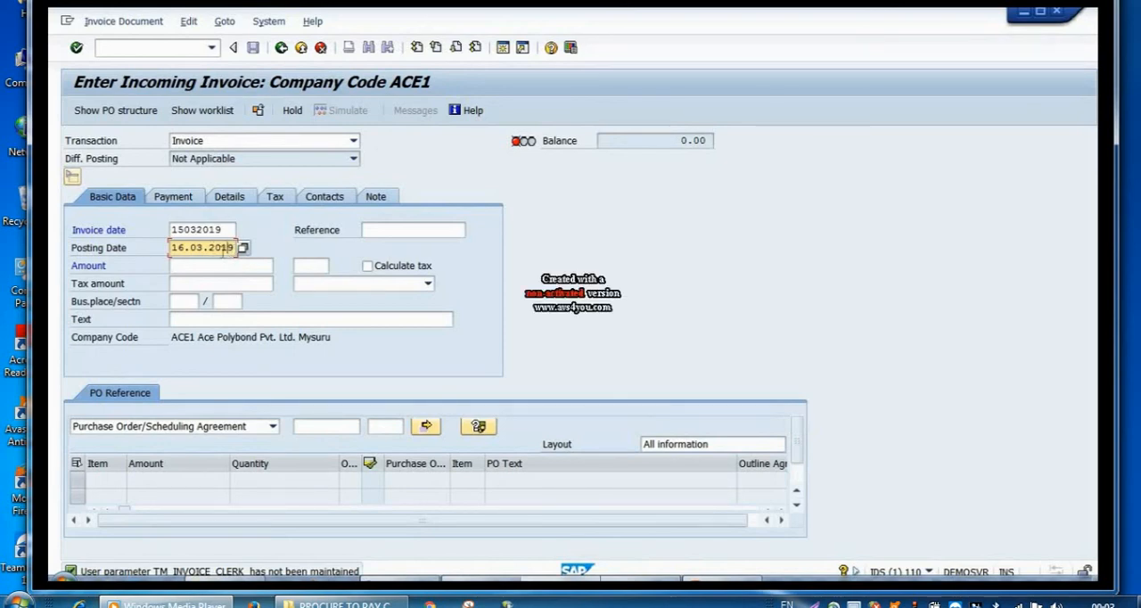
# Step: Enter the Raju Industries purchase order of 16.03.2019 as the invoice's PO reference and load its item
pyautogui.click(324, 427)
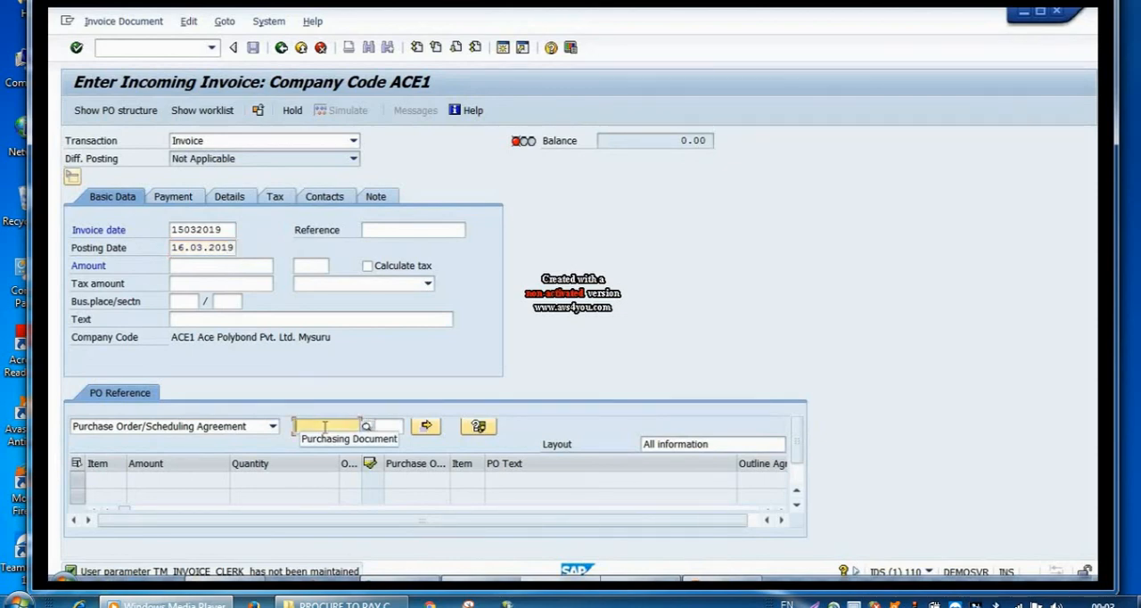
pyautogui.write('45')
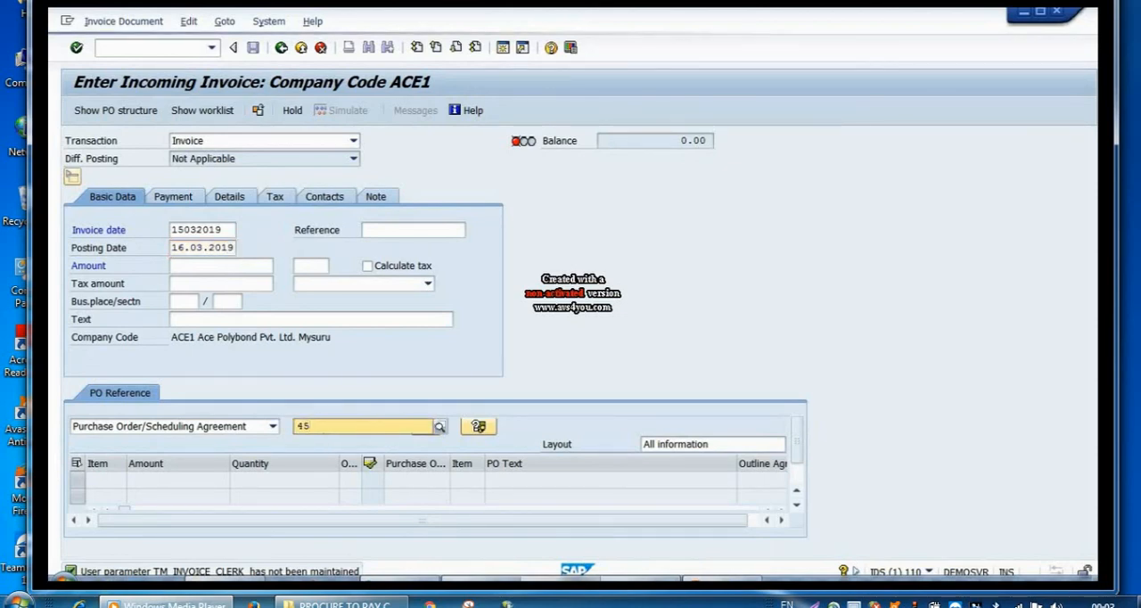
pyautogui.write('00000499')
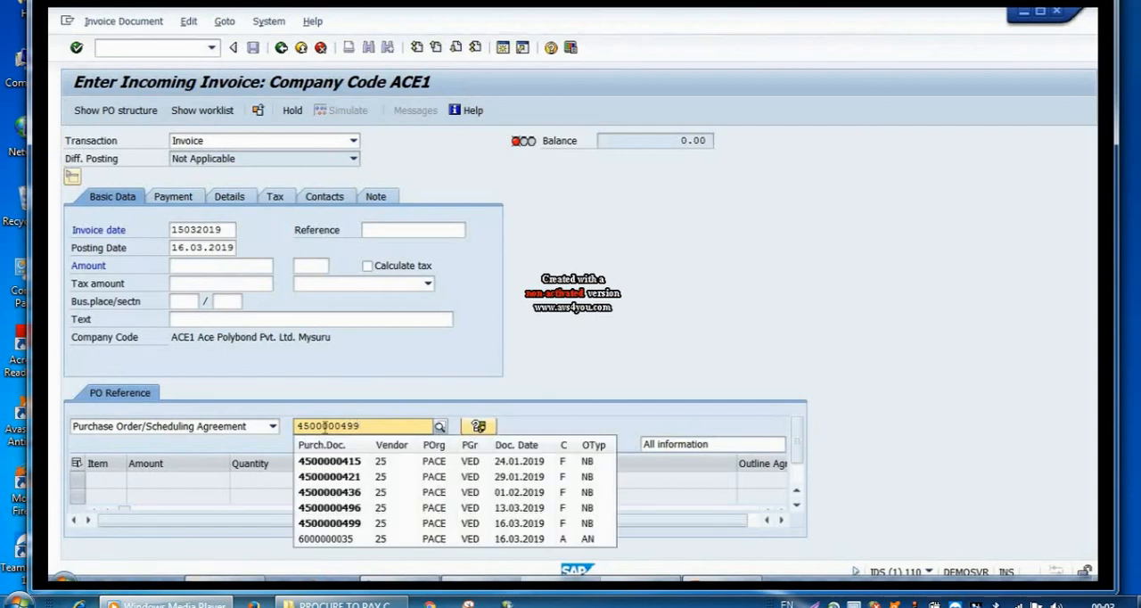
pyautogui.click(365, 521)
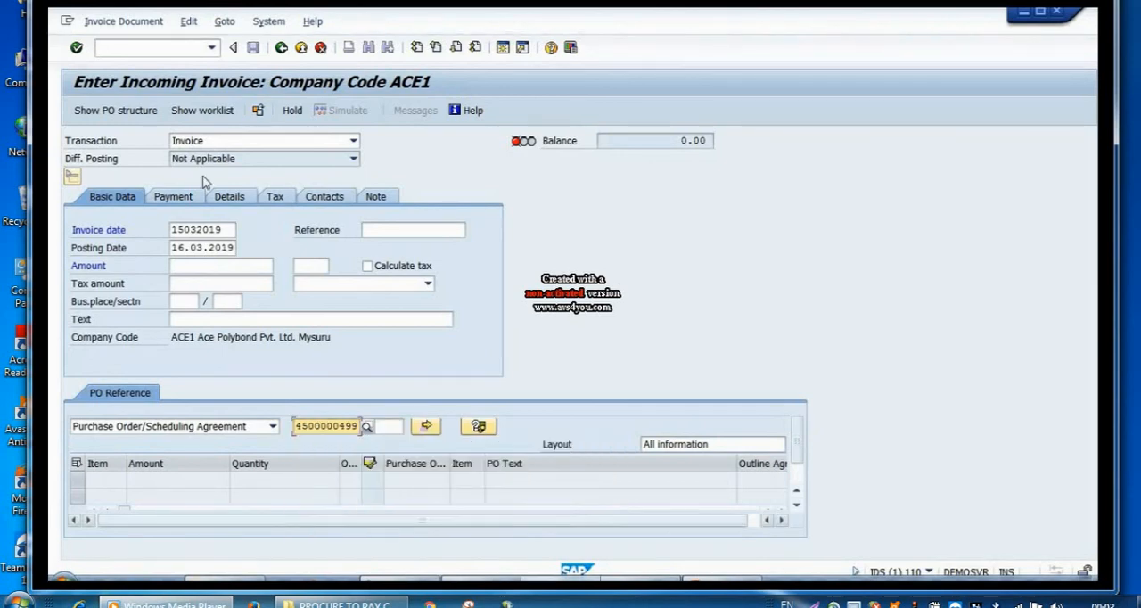
pyautogui.click(78, 49)
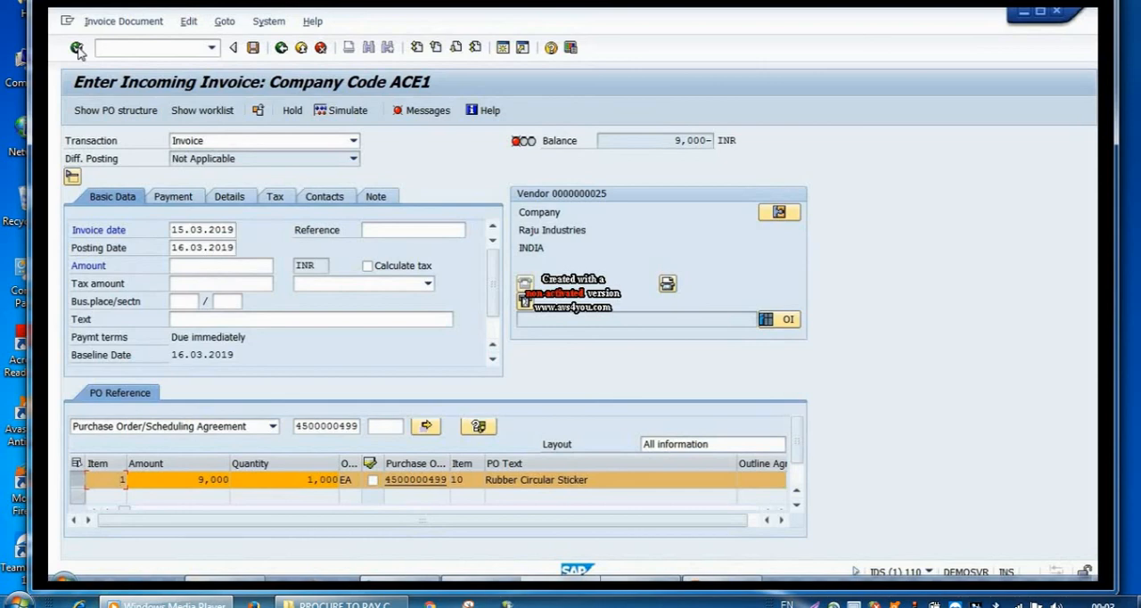
# Step: Set the invoice's tax code to V3 (6%CGST+6%SGST) and turn on automatic tax calculation
pyautogui.click(427, 284)
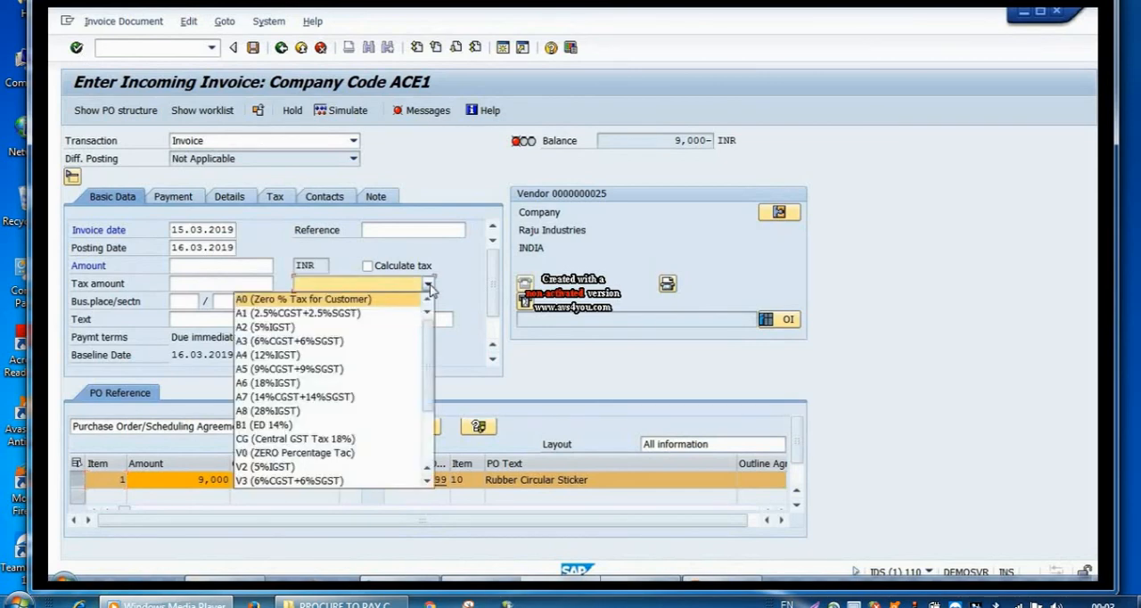
pyautogui.click(344, 481)
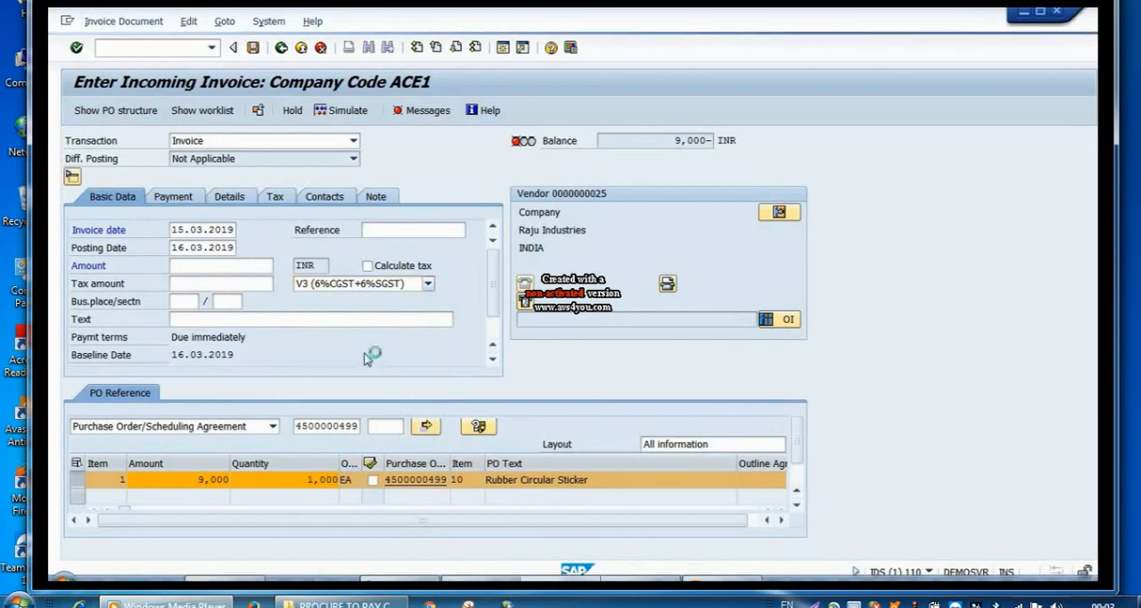
pyautogui.click(368, 266)
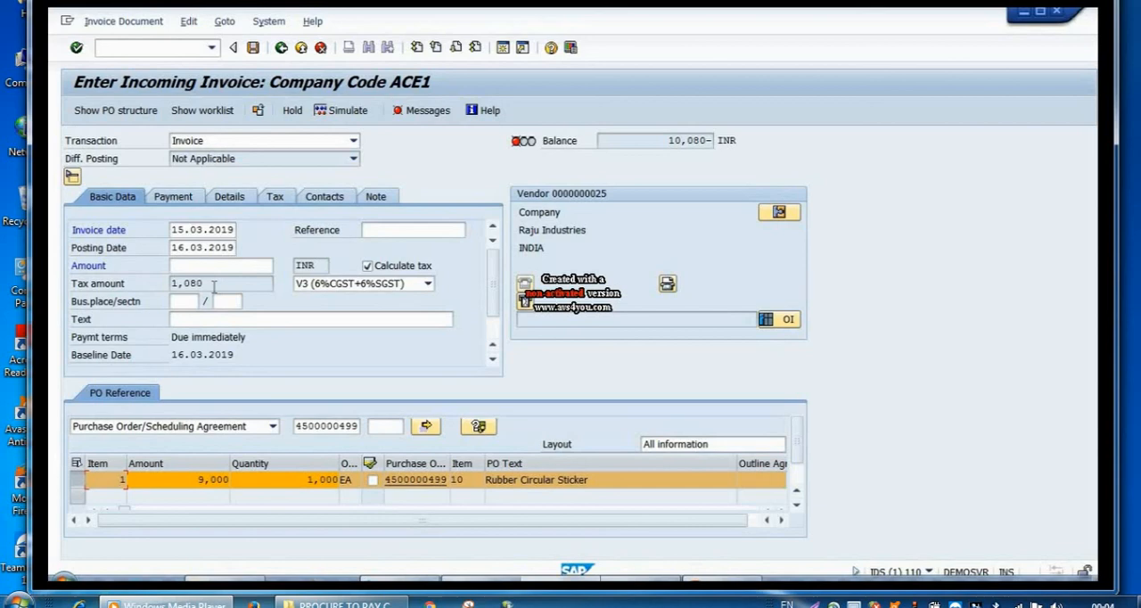
# Step: Copy the balance of 10,080 INR into the invoice amount and confirm the entry
pyautogui.click(673, 141)
pyautogui.moveTo(673, 141); pyautogui.dragTo(705, 142)
pyautogui.hotkey('ctrl', 'c')
pyautogui.click(182, 264)
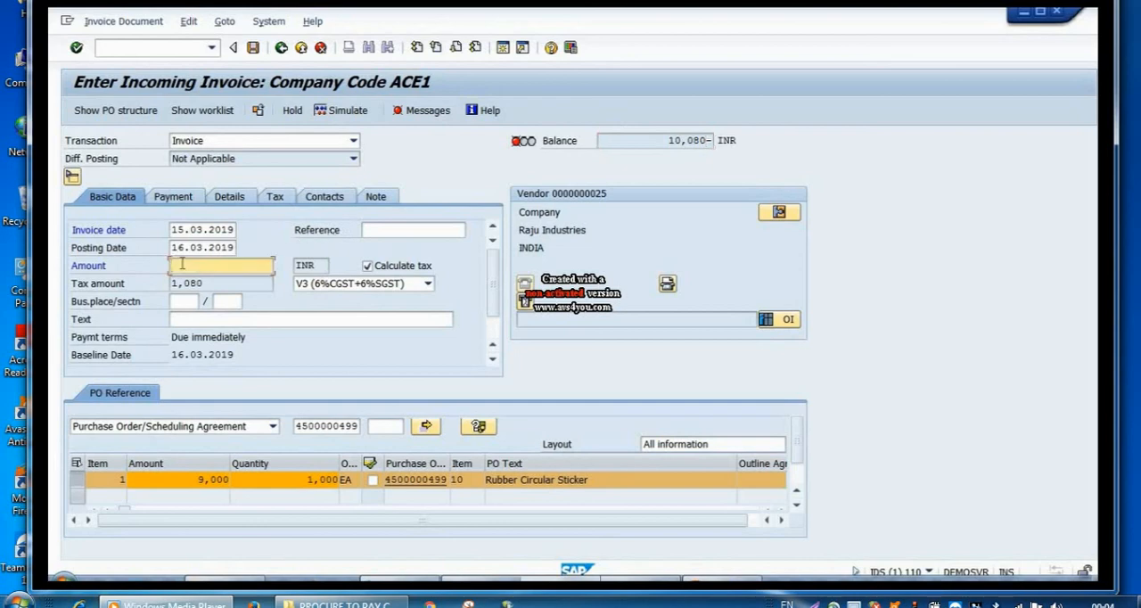
pyautogui.hotkey('ctrl', 'v')
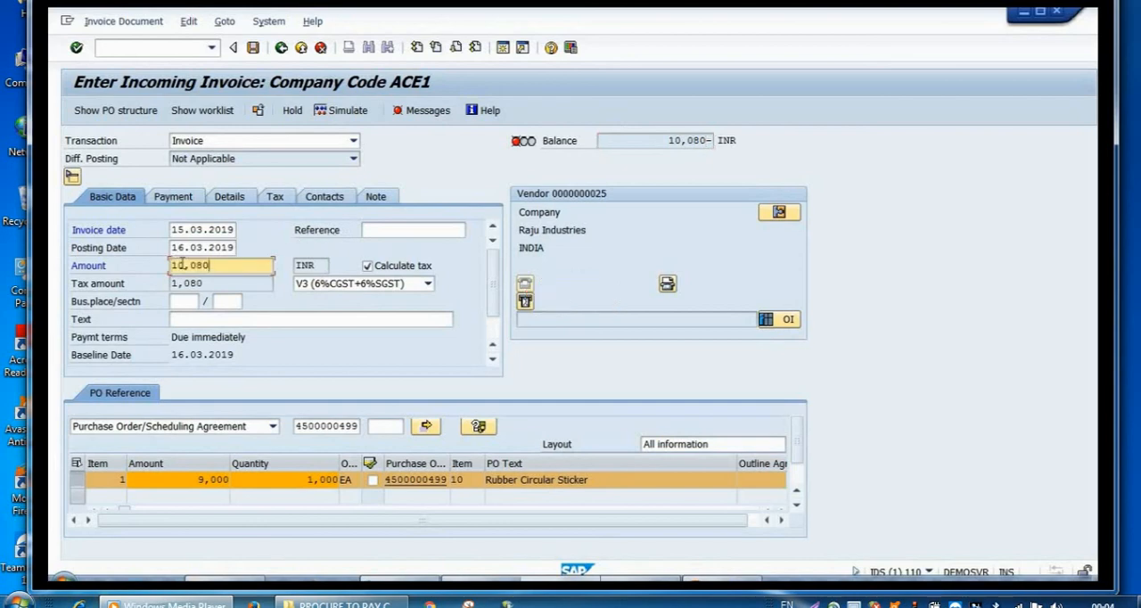
pyautogui.click(77, 49)
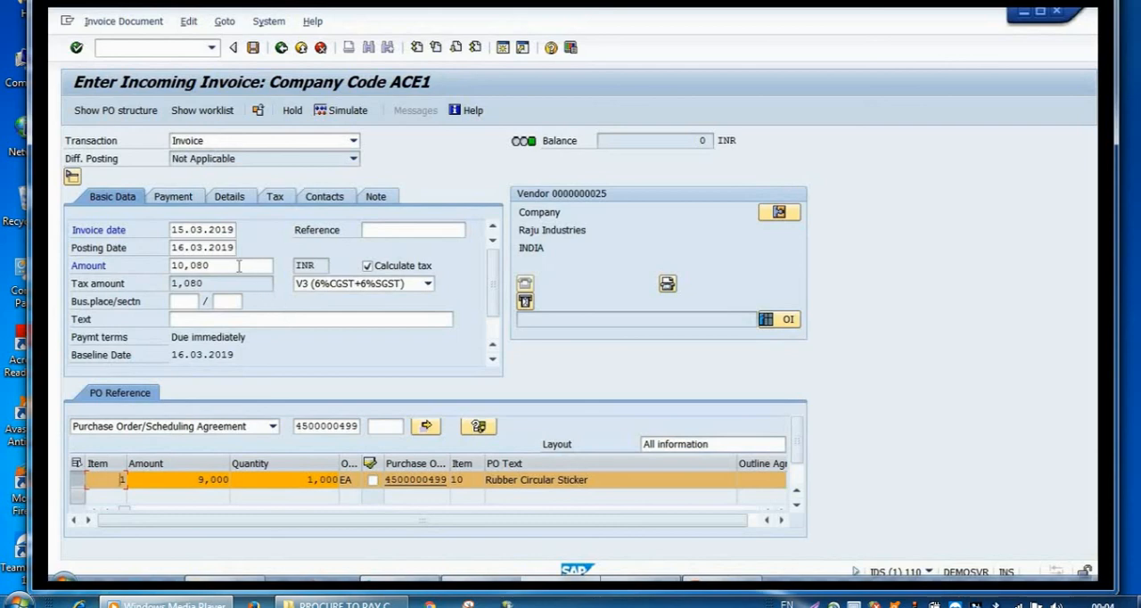
# Step: Simulate the incoming invoice's account postings and post the document
pyautogui.click(341, 112)
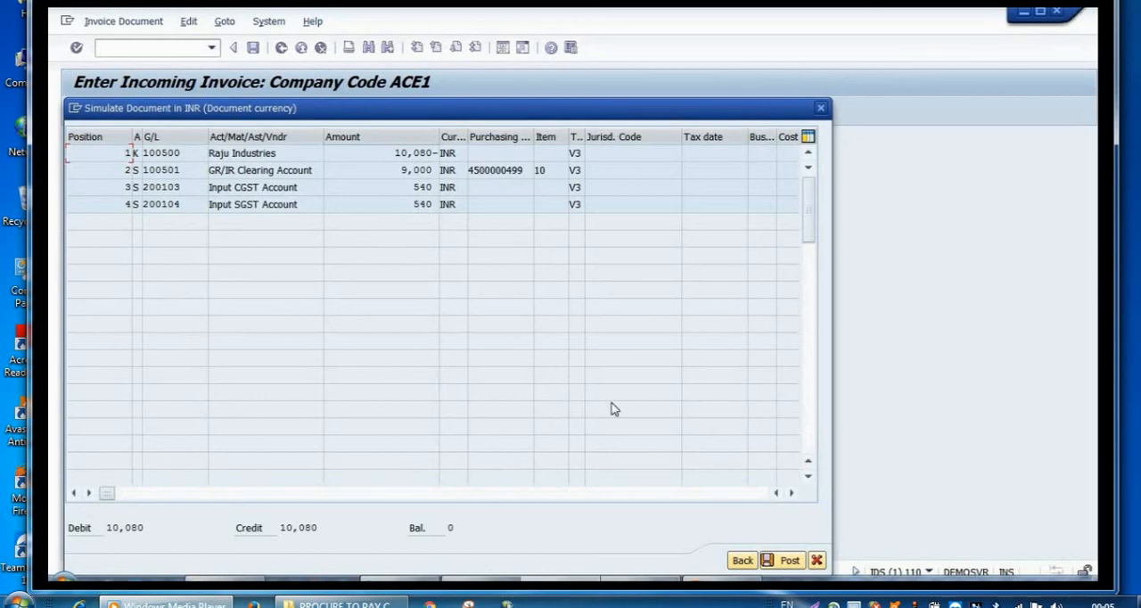
pyautogui.click(782, 561)
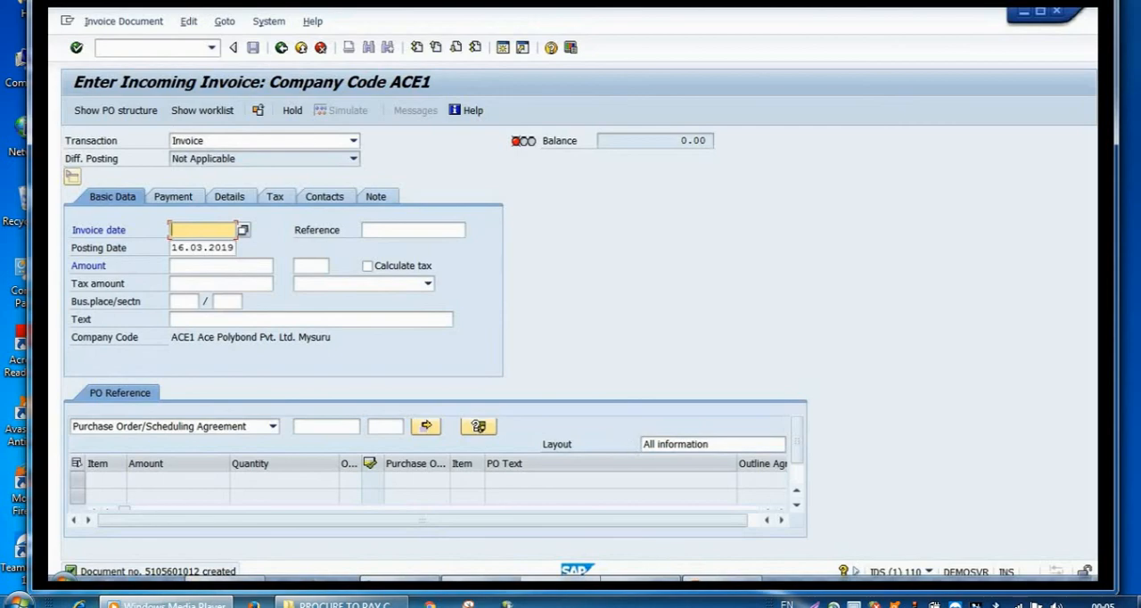
# Step: Switch to the PowerPoint presentation and browse to the slide following Logistic Invoice Verification
pyautogui.hotkey('alt', 'Tab')
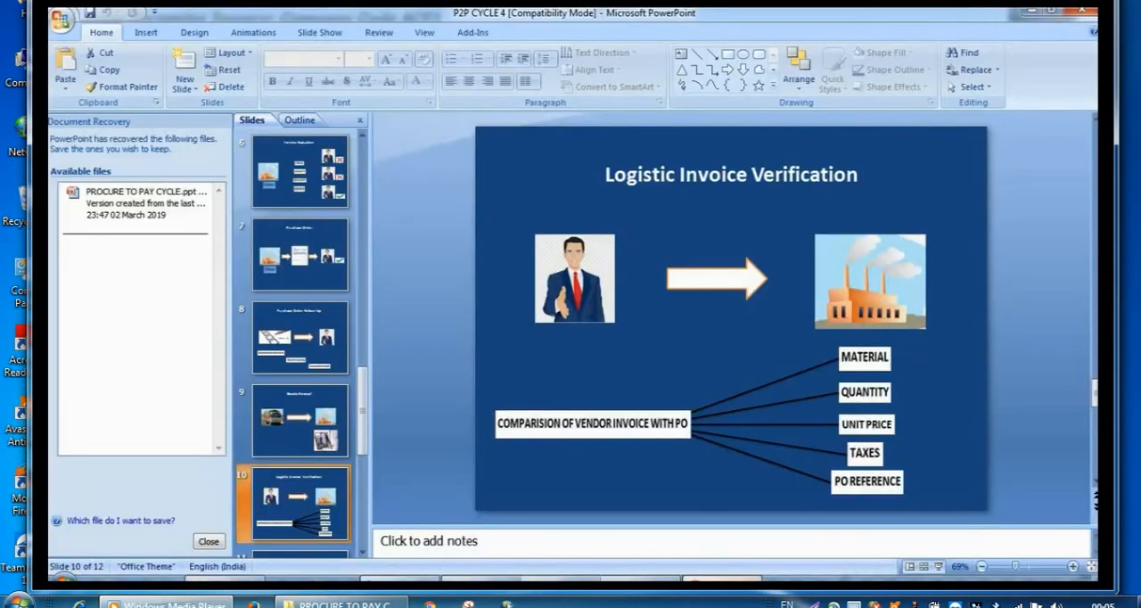
pyautogui.click(363, 553)
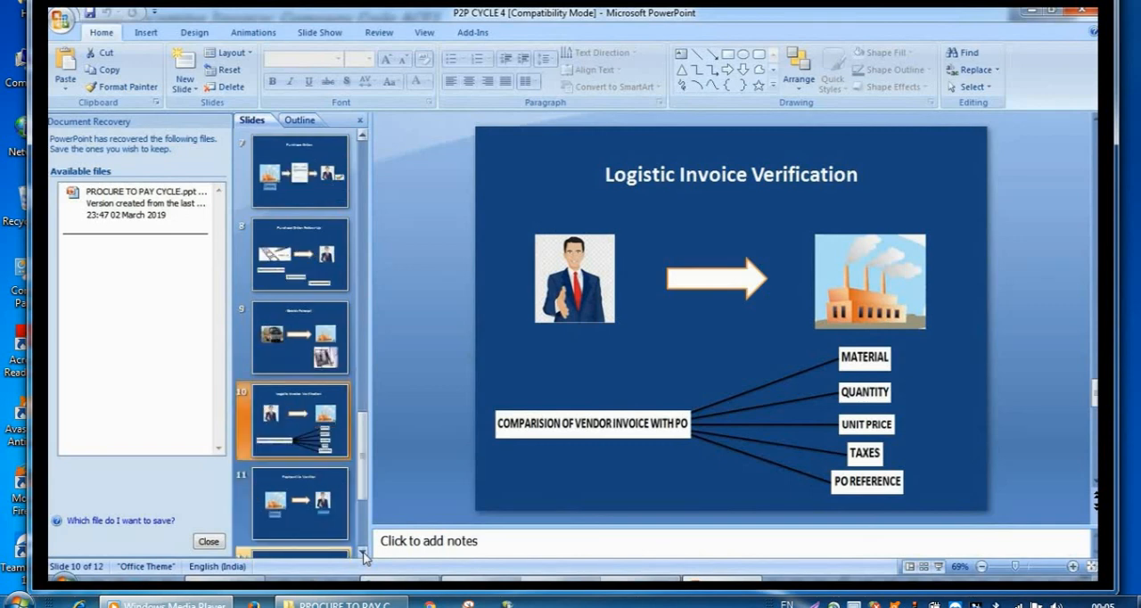